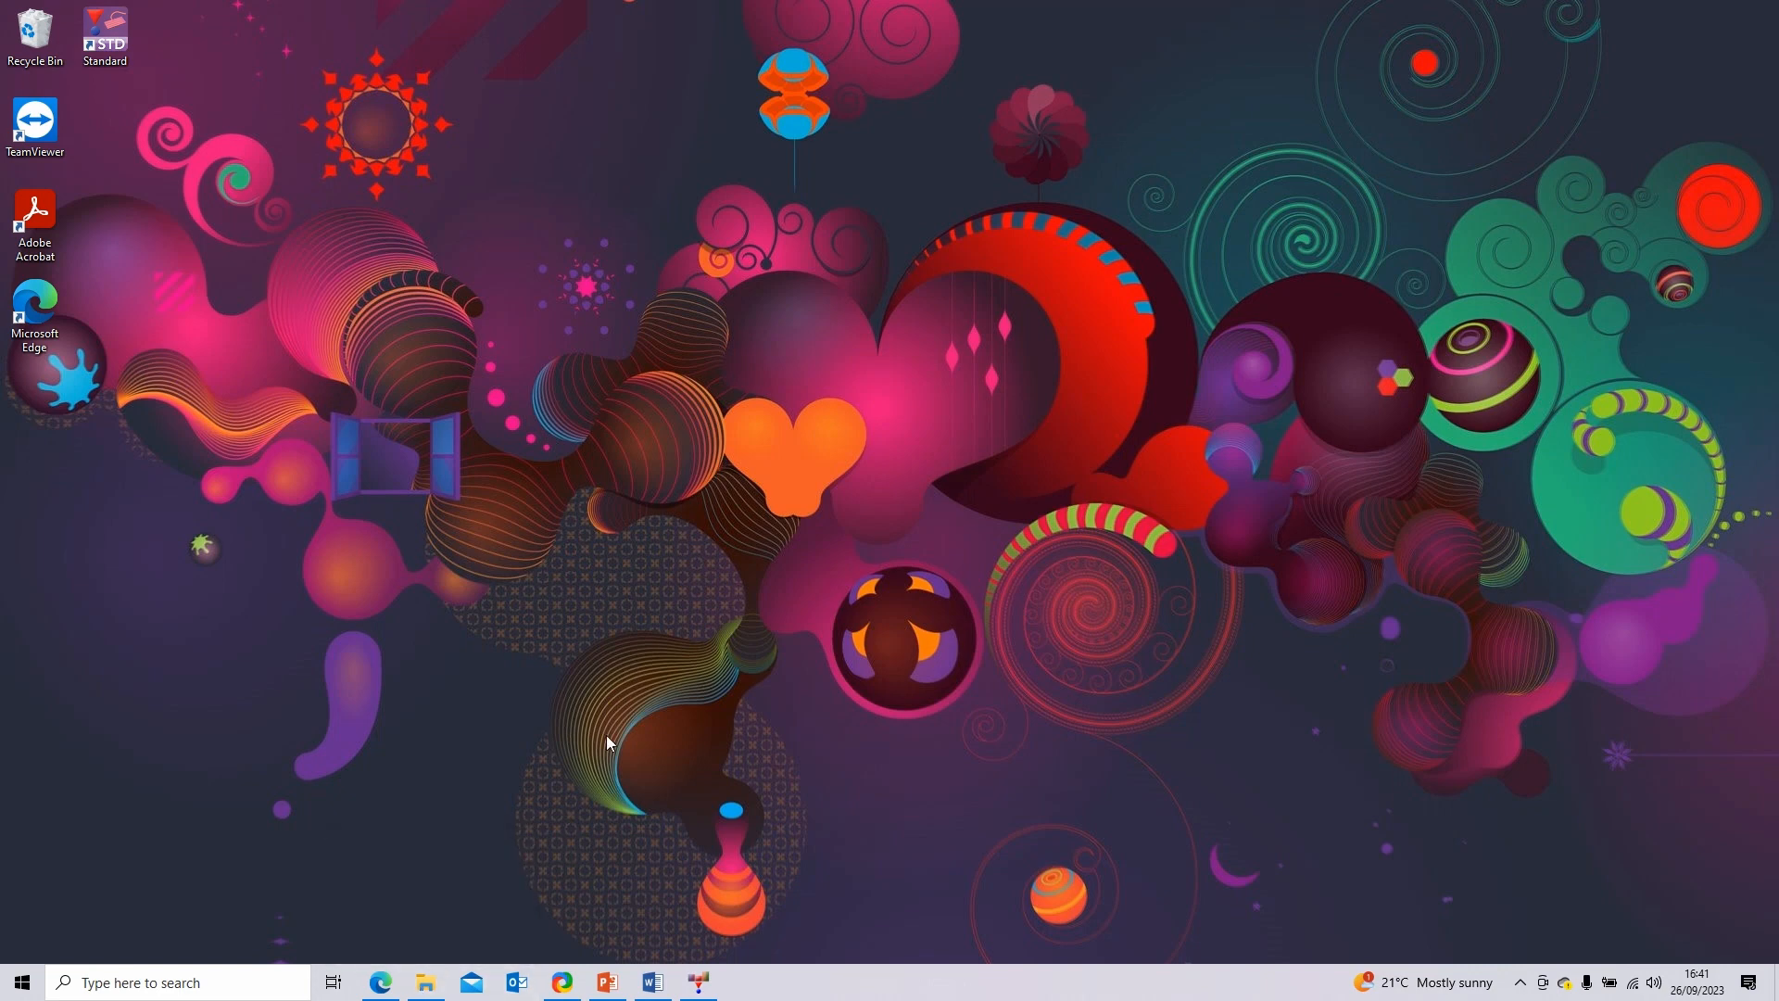
- Locate Standard.exe in the Probe for EPMA folder under Program Files (x86) > Probe Software, and close the file browser
{"action": "key", "text": "super+e"}
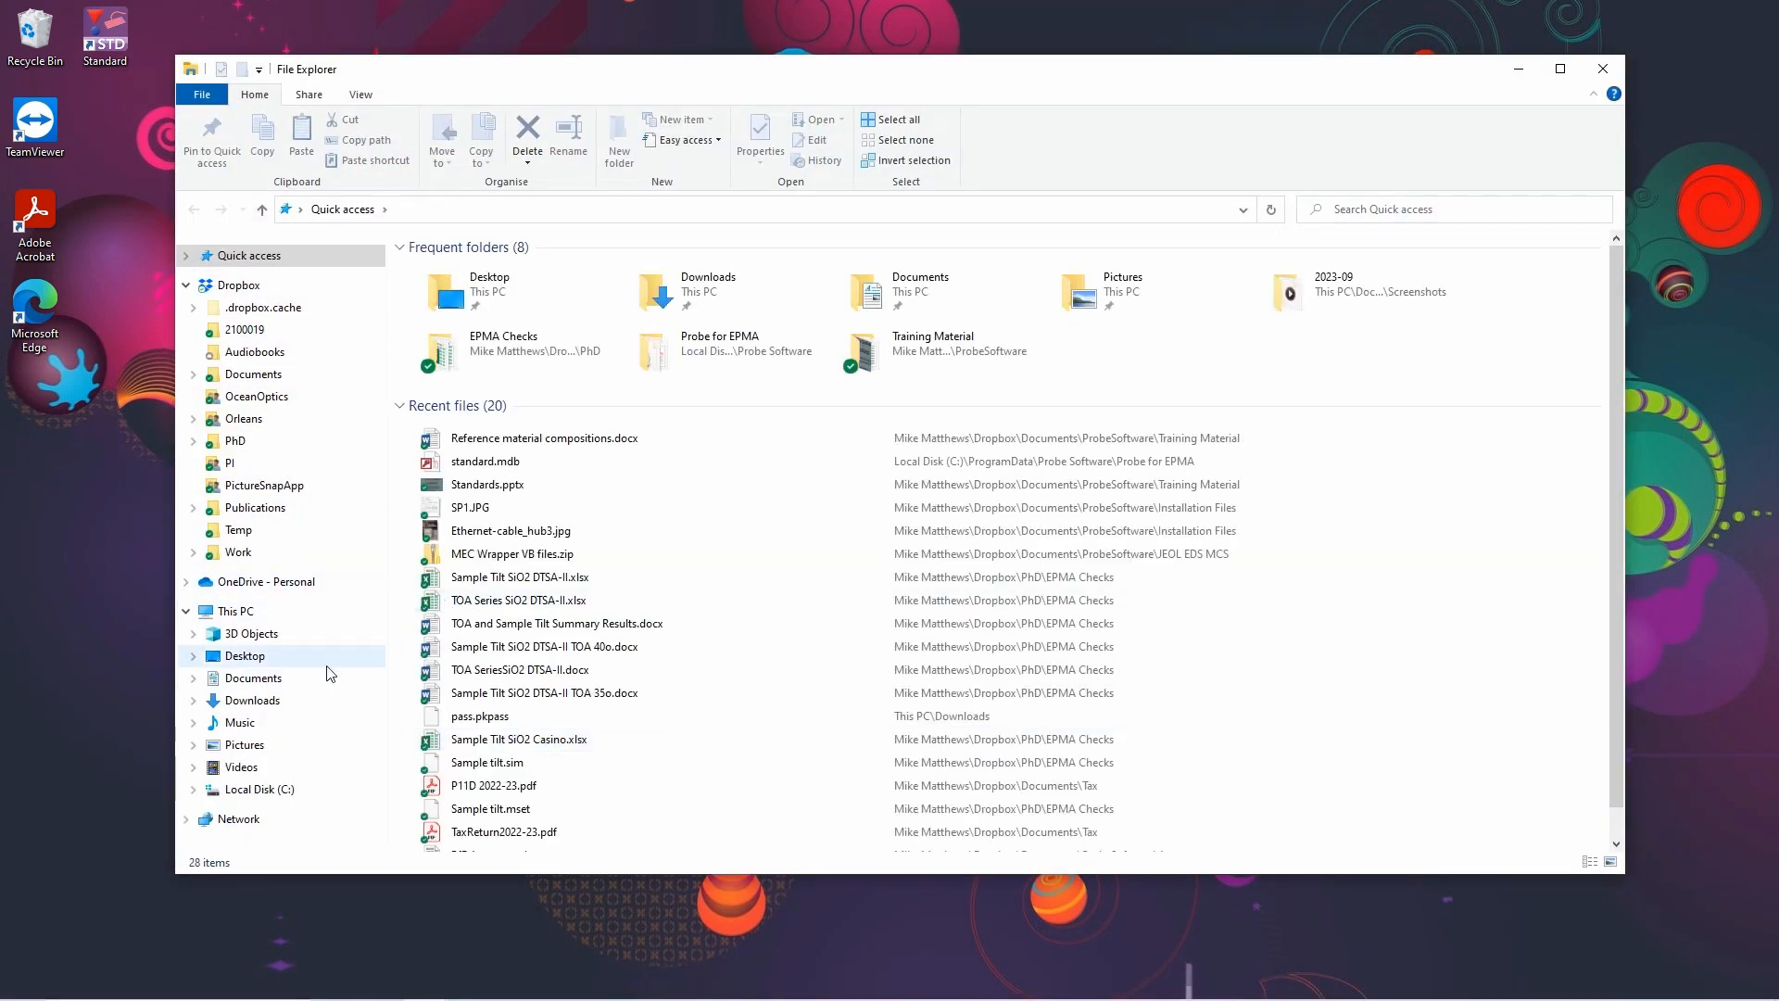
{"action": "left_click", "coordinate": [194, 790]}
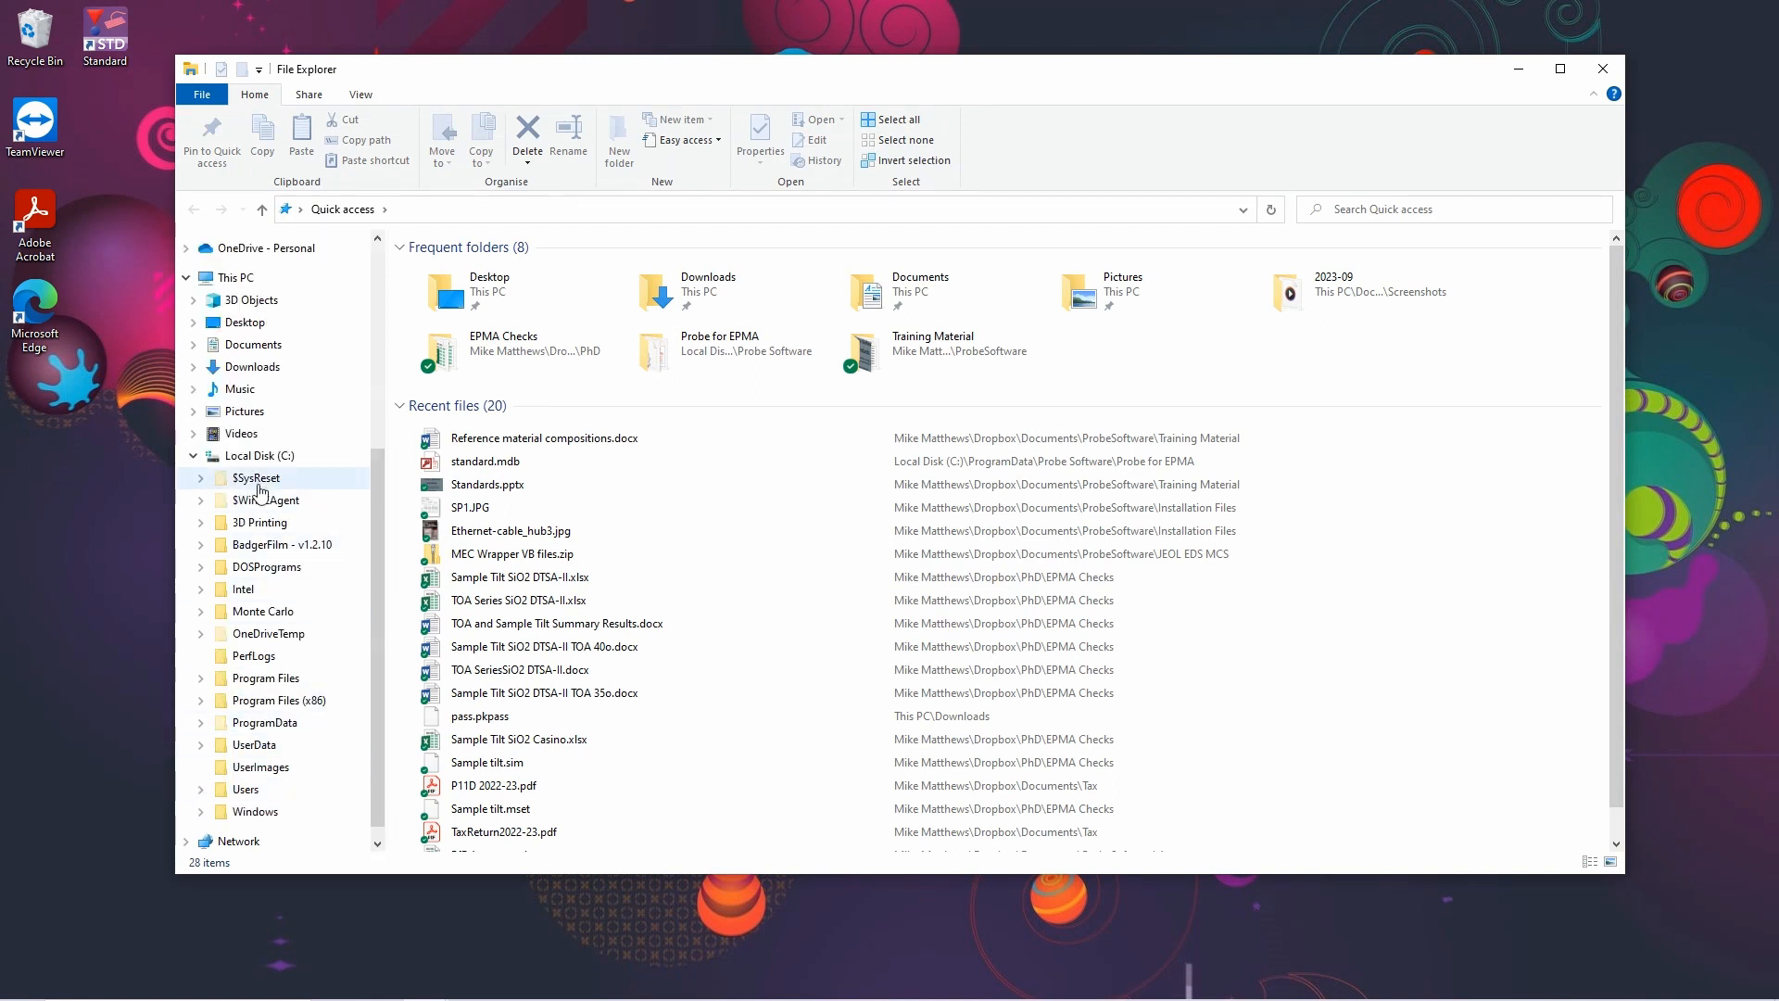
{"action": "left_click", "coordinate": [202, 703]}
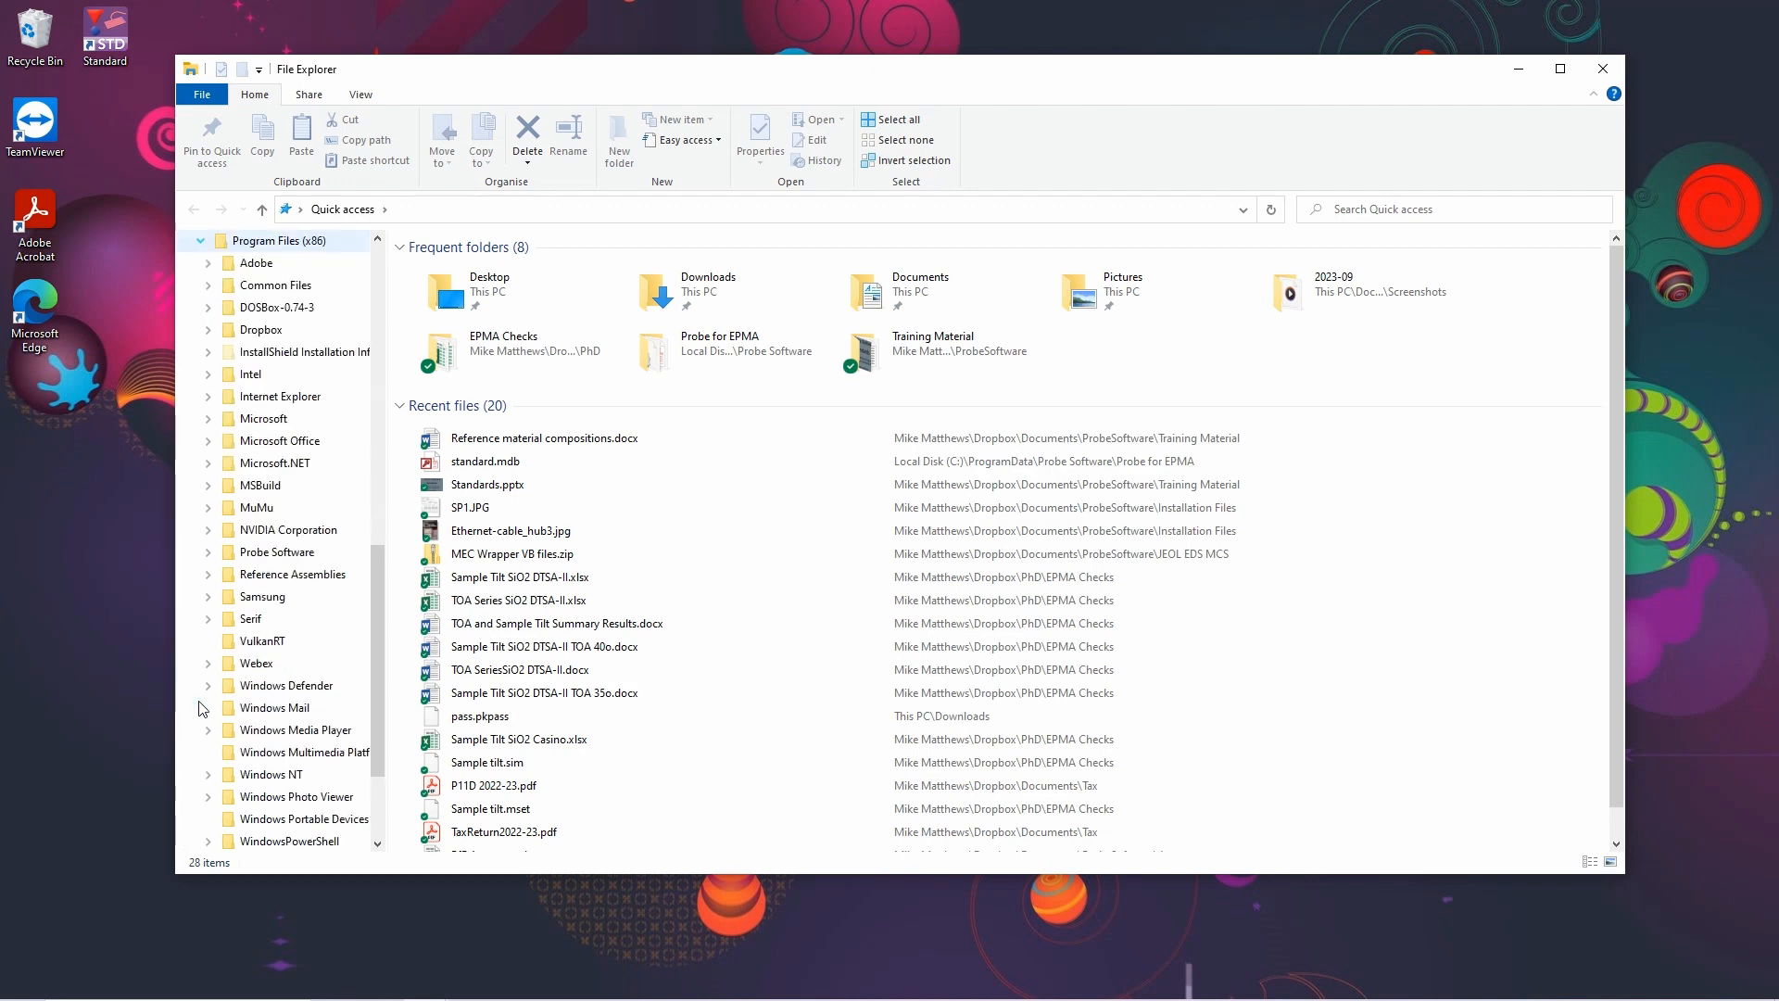
{"action": "left_click", "coordinate": [207, 552]}
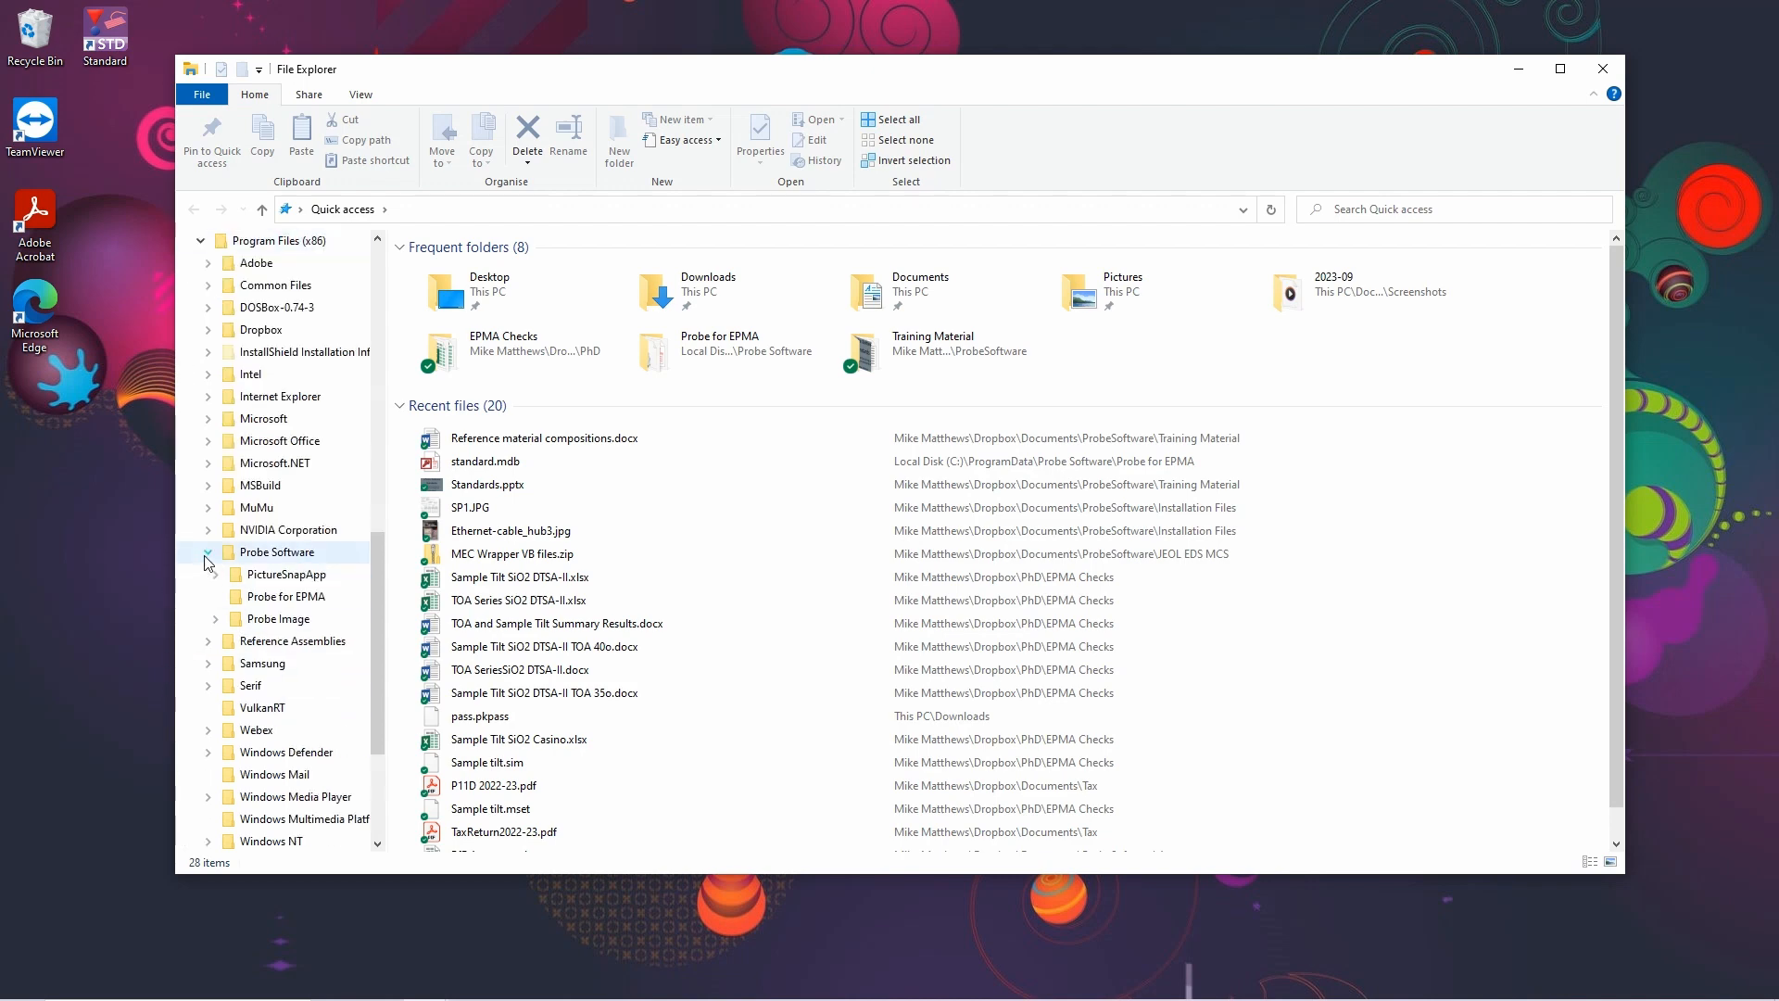
{"action": "left_click", "coordinate": [263, 597]}
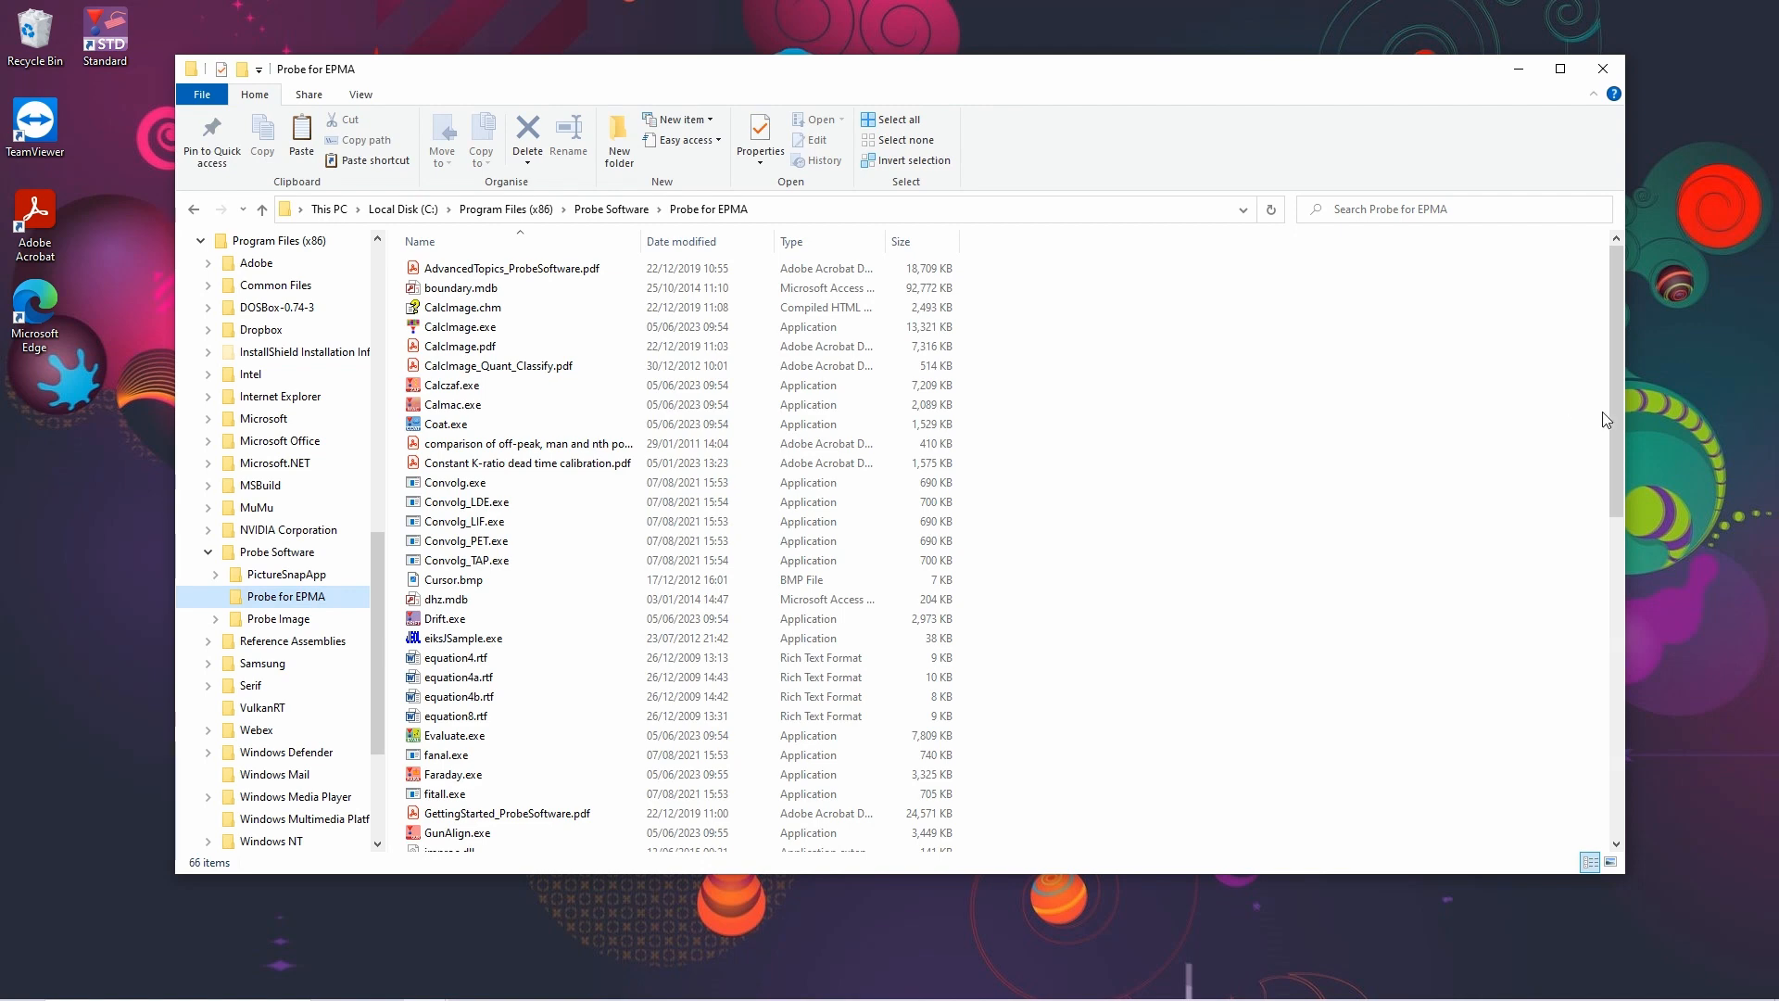
{"action": "left_click_drag", "start_coordinate": [1613, 413], "coordinate": [1616, 713]}
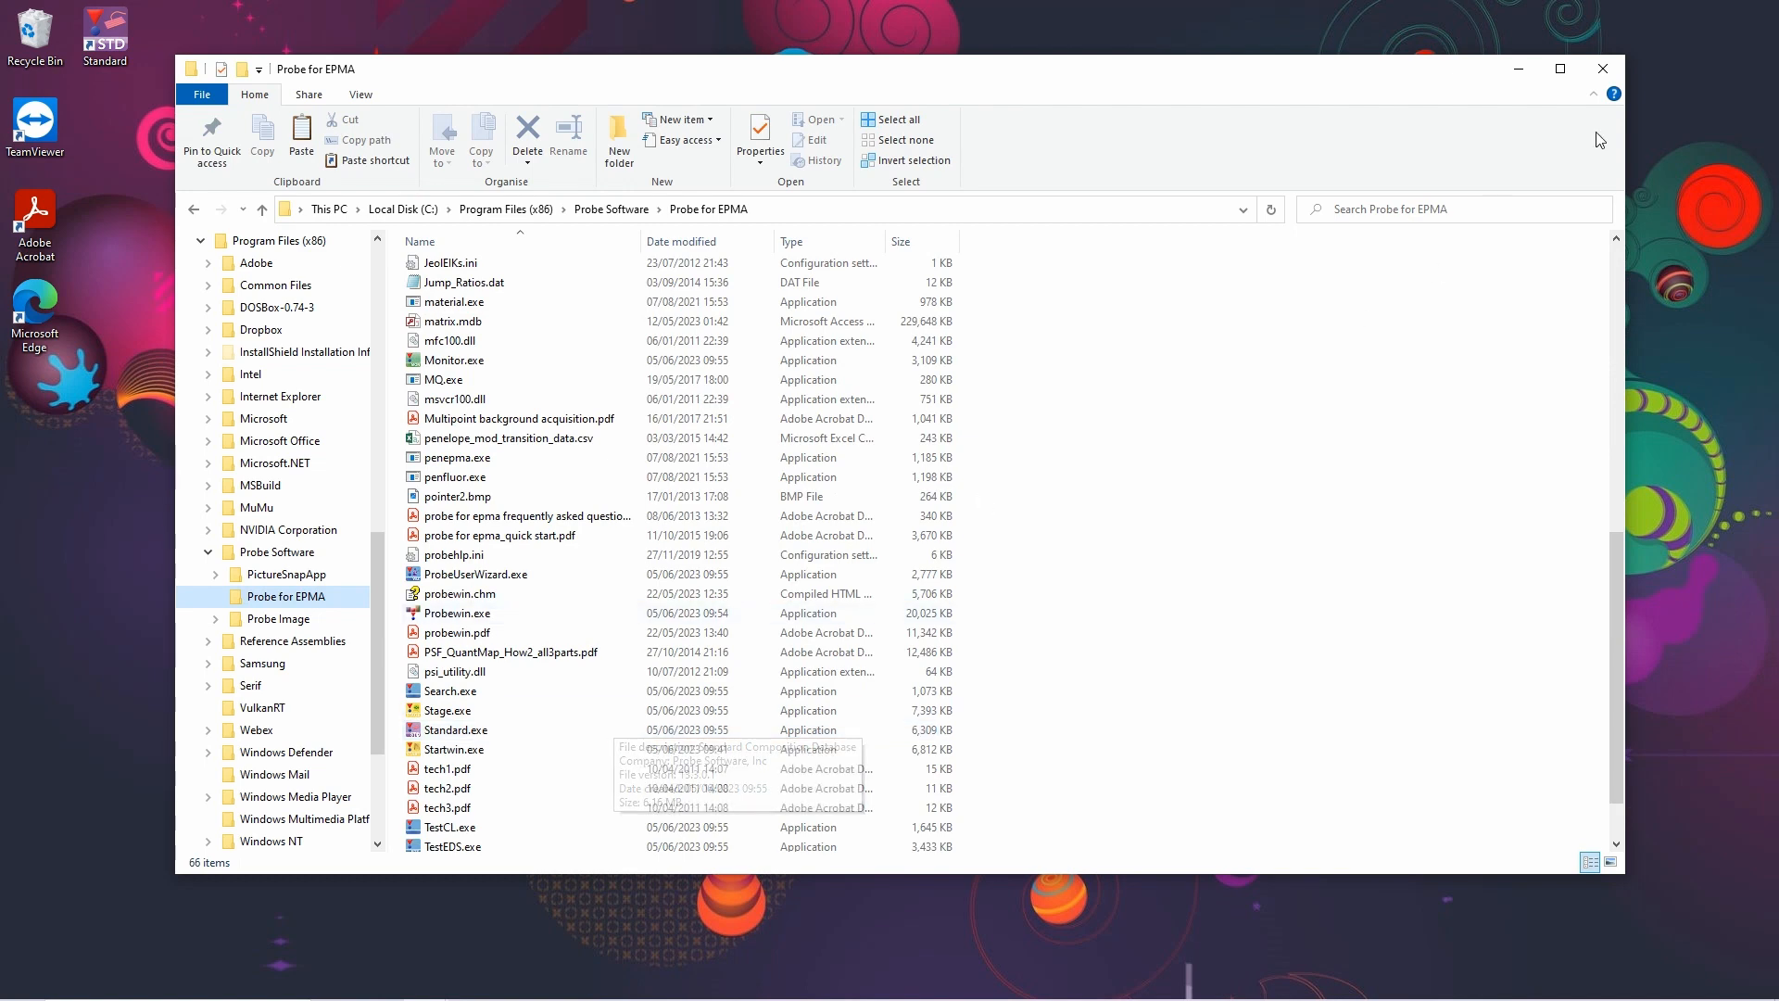
{"action": "left_click", "coordinate": [1603, 69]}
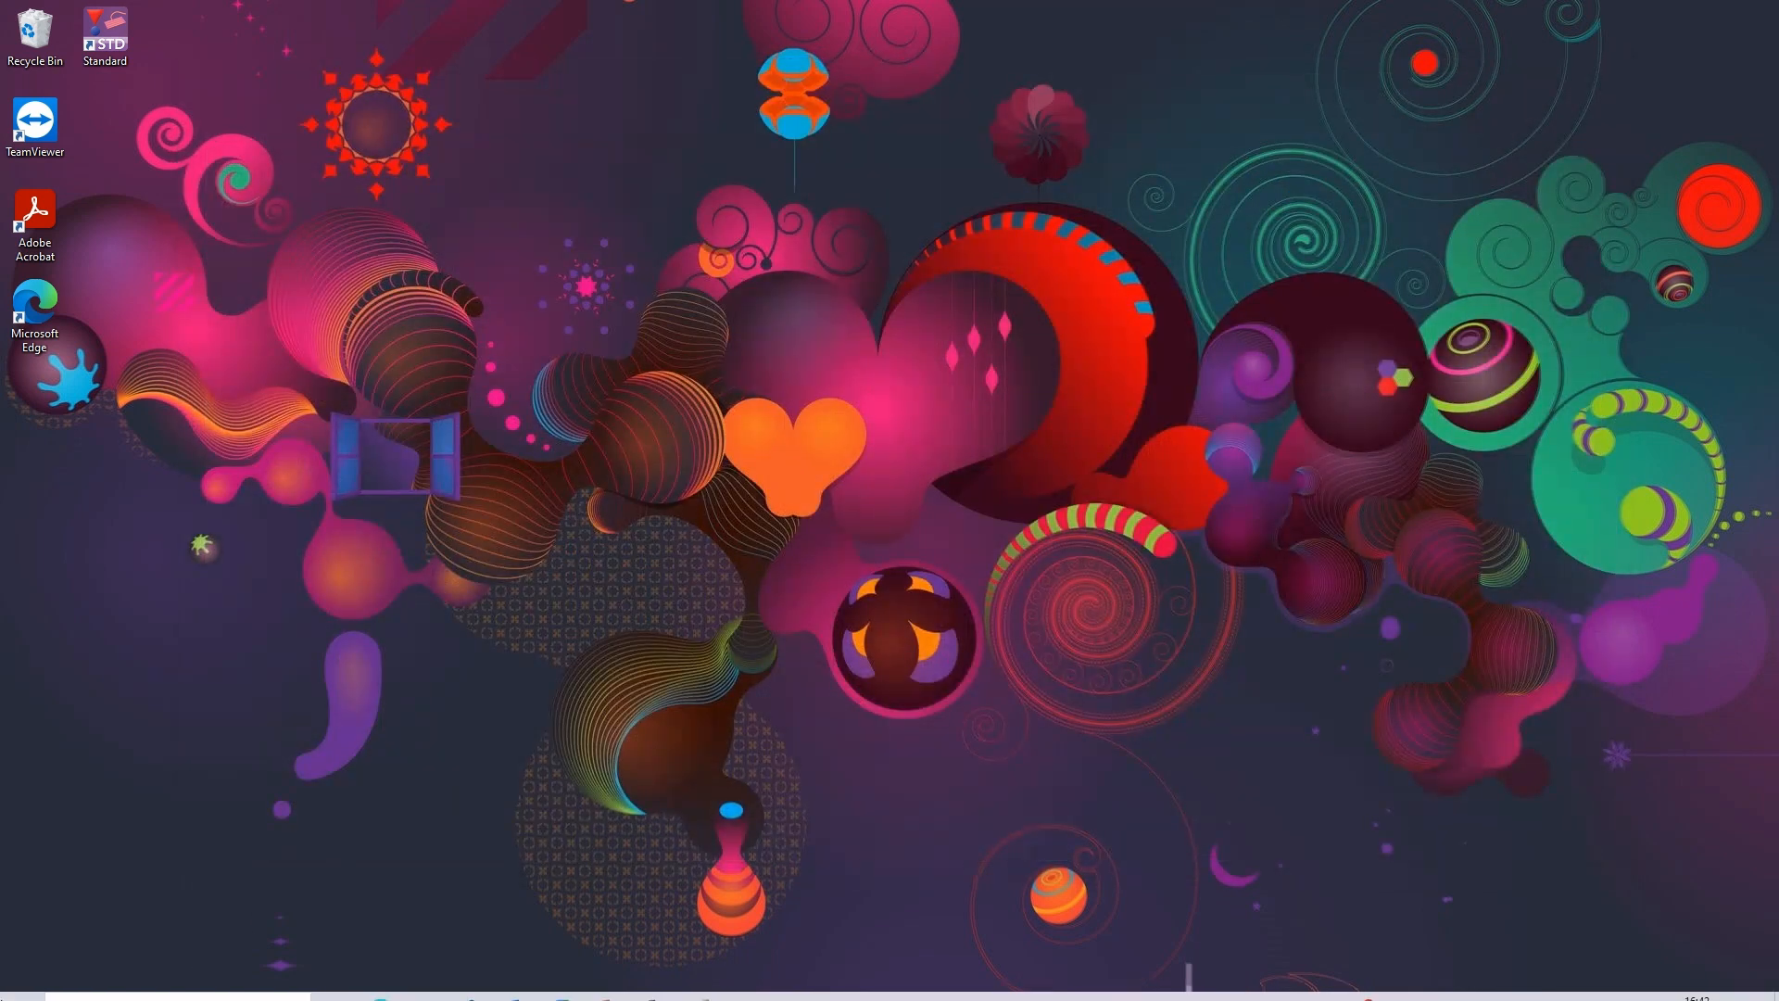
- Find the Standard application in the Probe Software group of installed programs, without launching it
{"action": "left_click", "coordinate": [18, 984]}
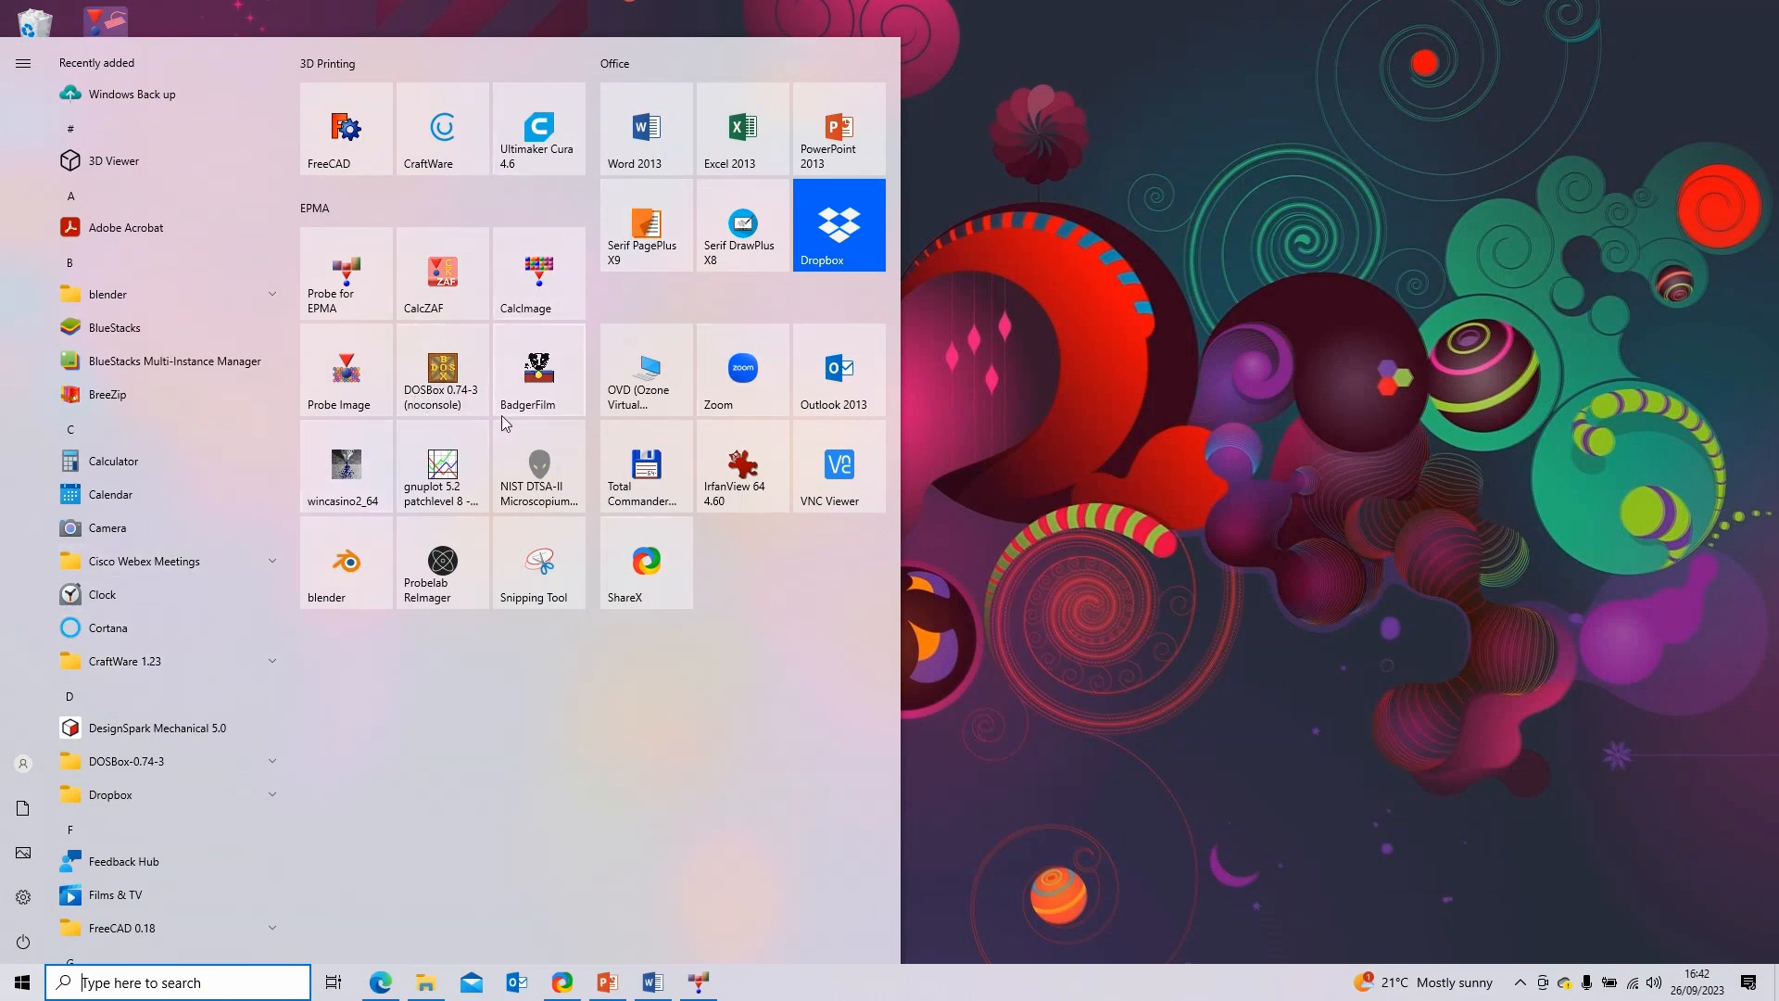
{"action": "left_click_drag", "start_coordinate": [291, 213], "coordinate": [293, 637]}
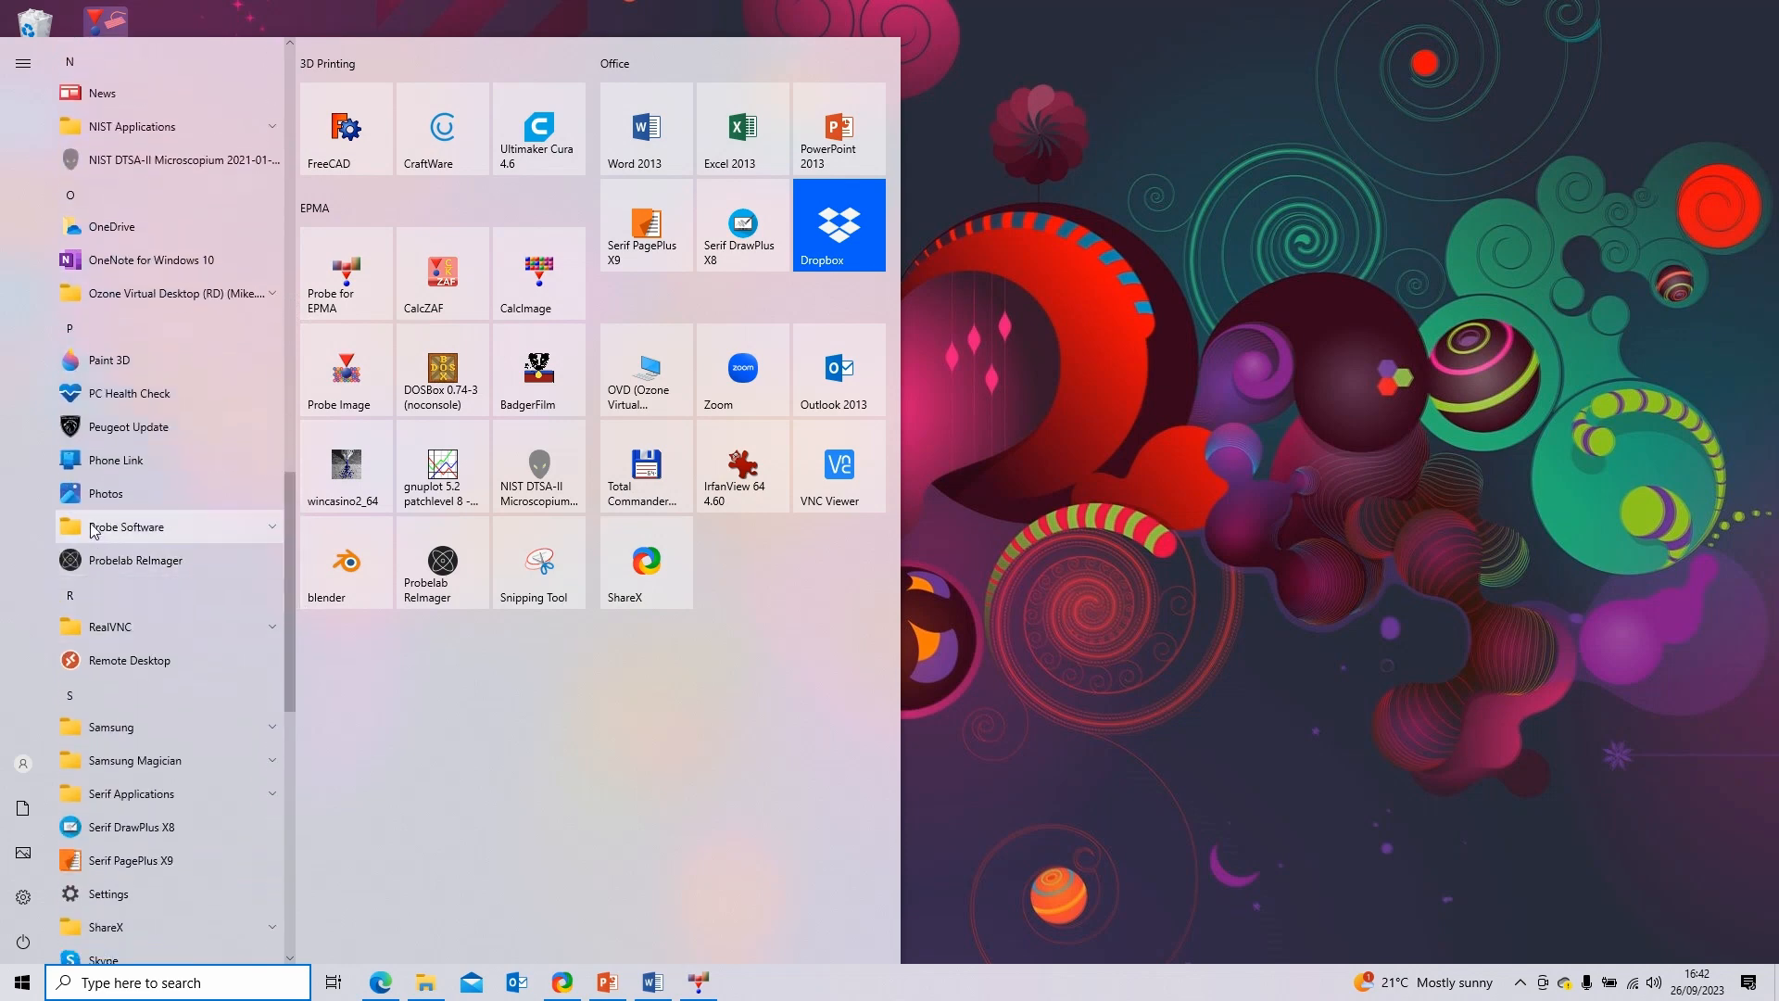
{"action": "left_click", "coordinate": [275, 524]}
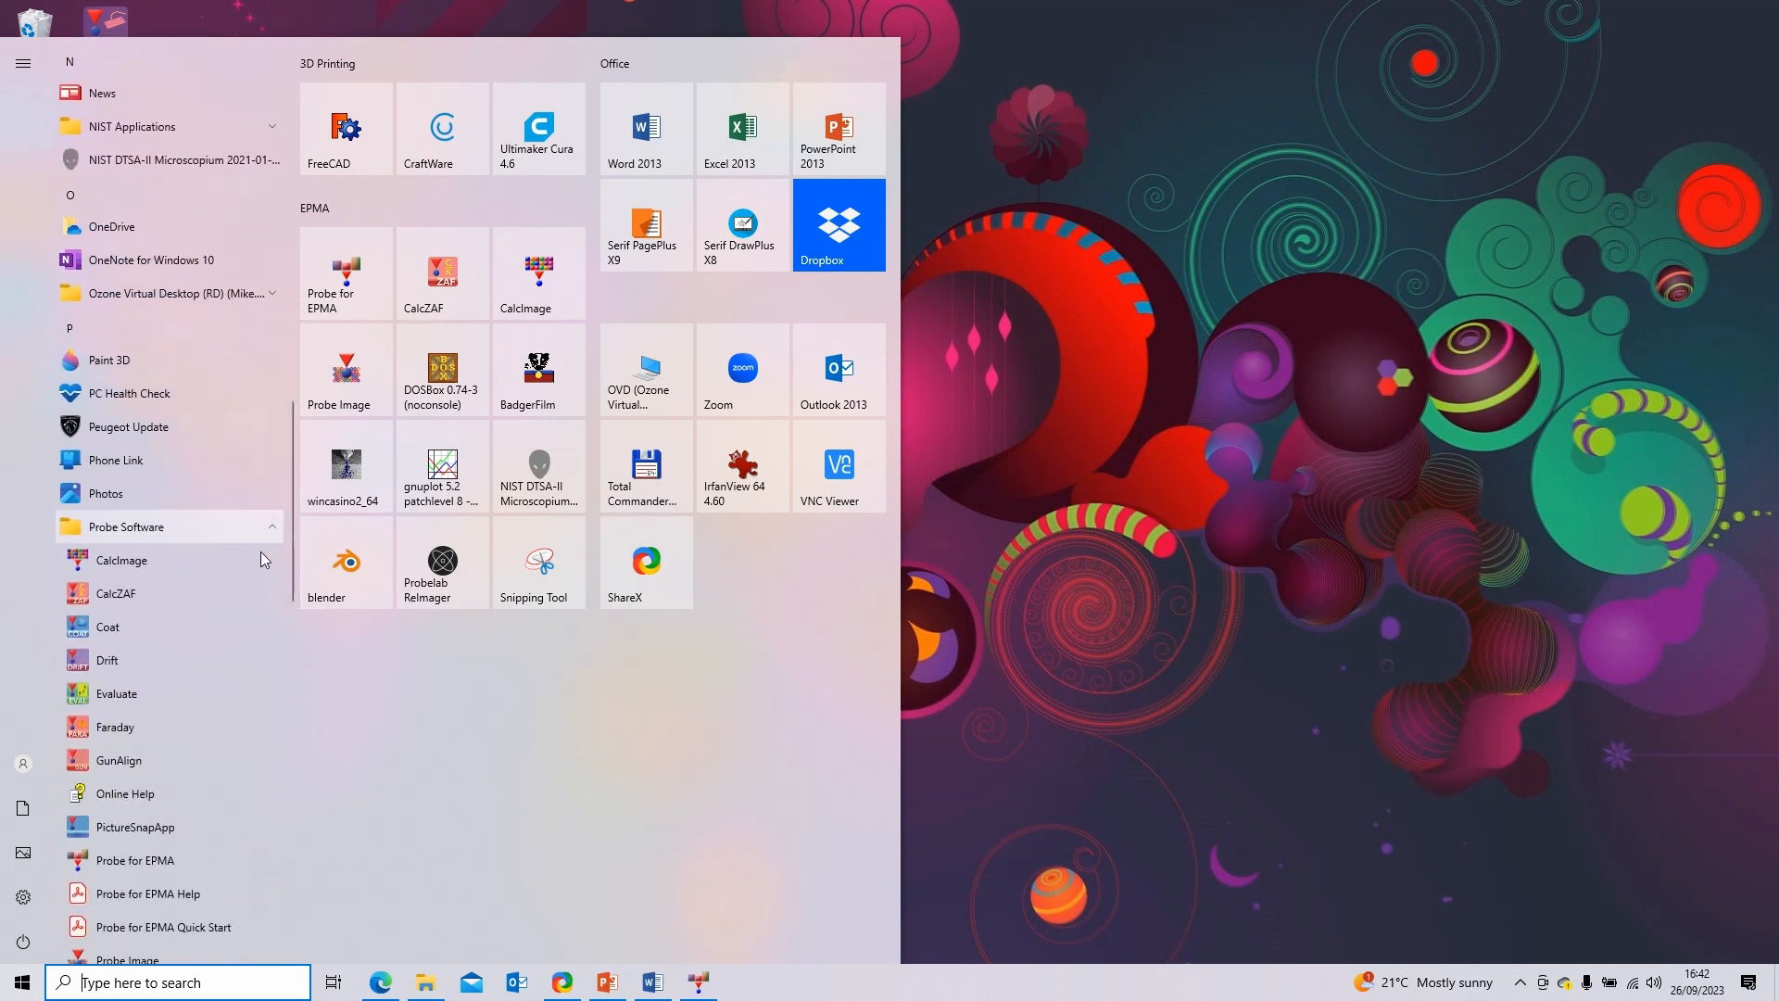
{"action": "scroll", "coordinate": [219, 681], "scroll_direction": "down", "scroll_amount": 3}
{"action": "scroll", "coordinate": [219, 681], "scroll_direction": "down", "scroll_amount": 2}
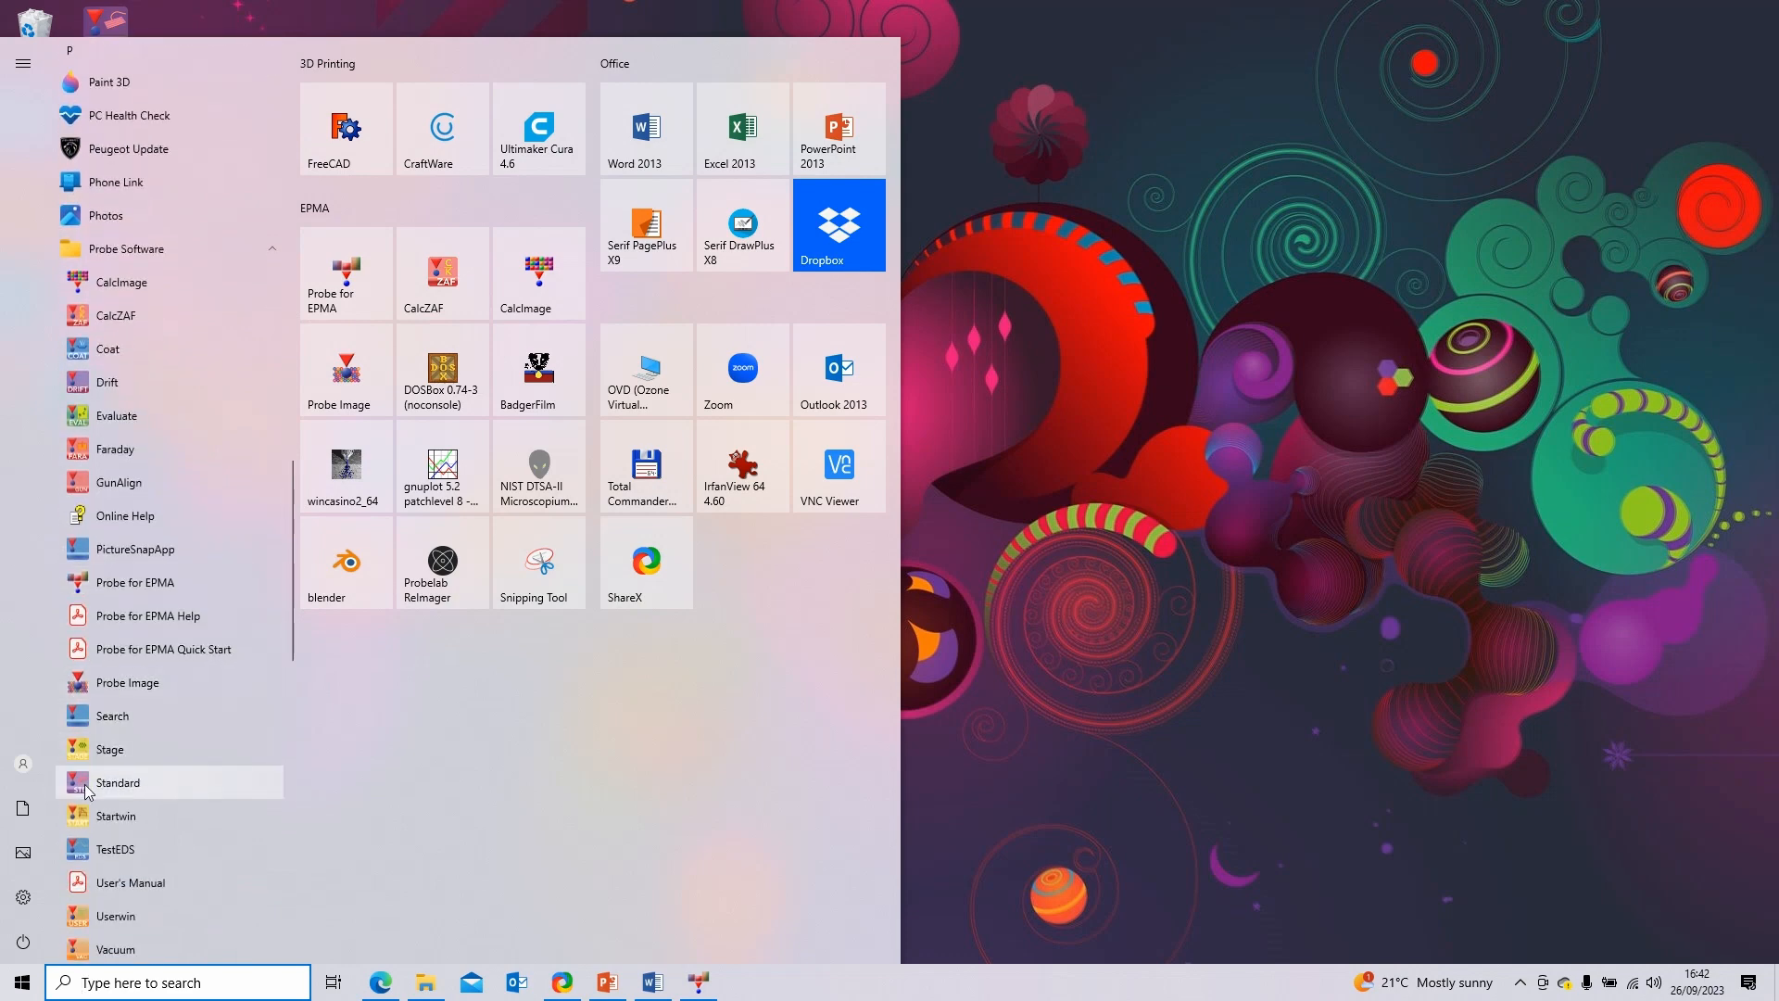
{"action": "left_click", "coordinate": [1024, 615]}
- Bring up Probe for EPMA, look through its Standard and Help commands, and minimize its window
{"action": "left_click", "coordinate": [705, 988]}
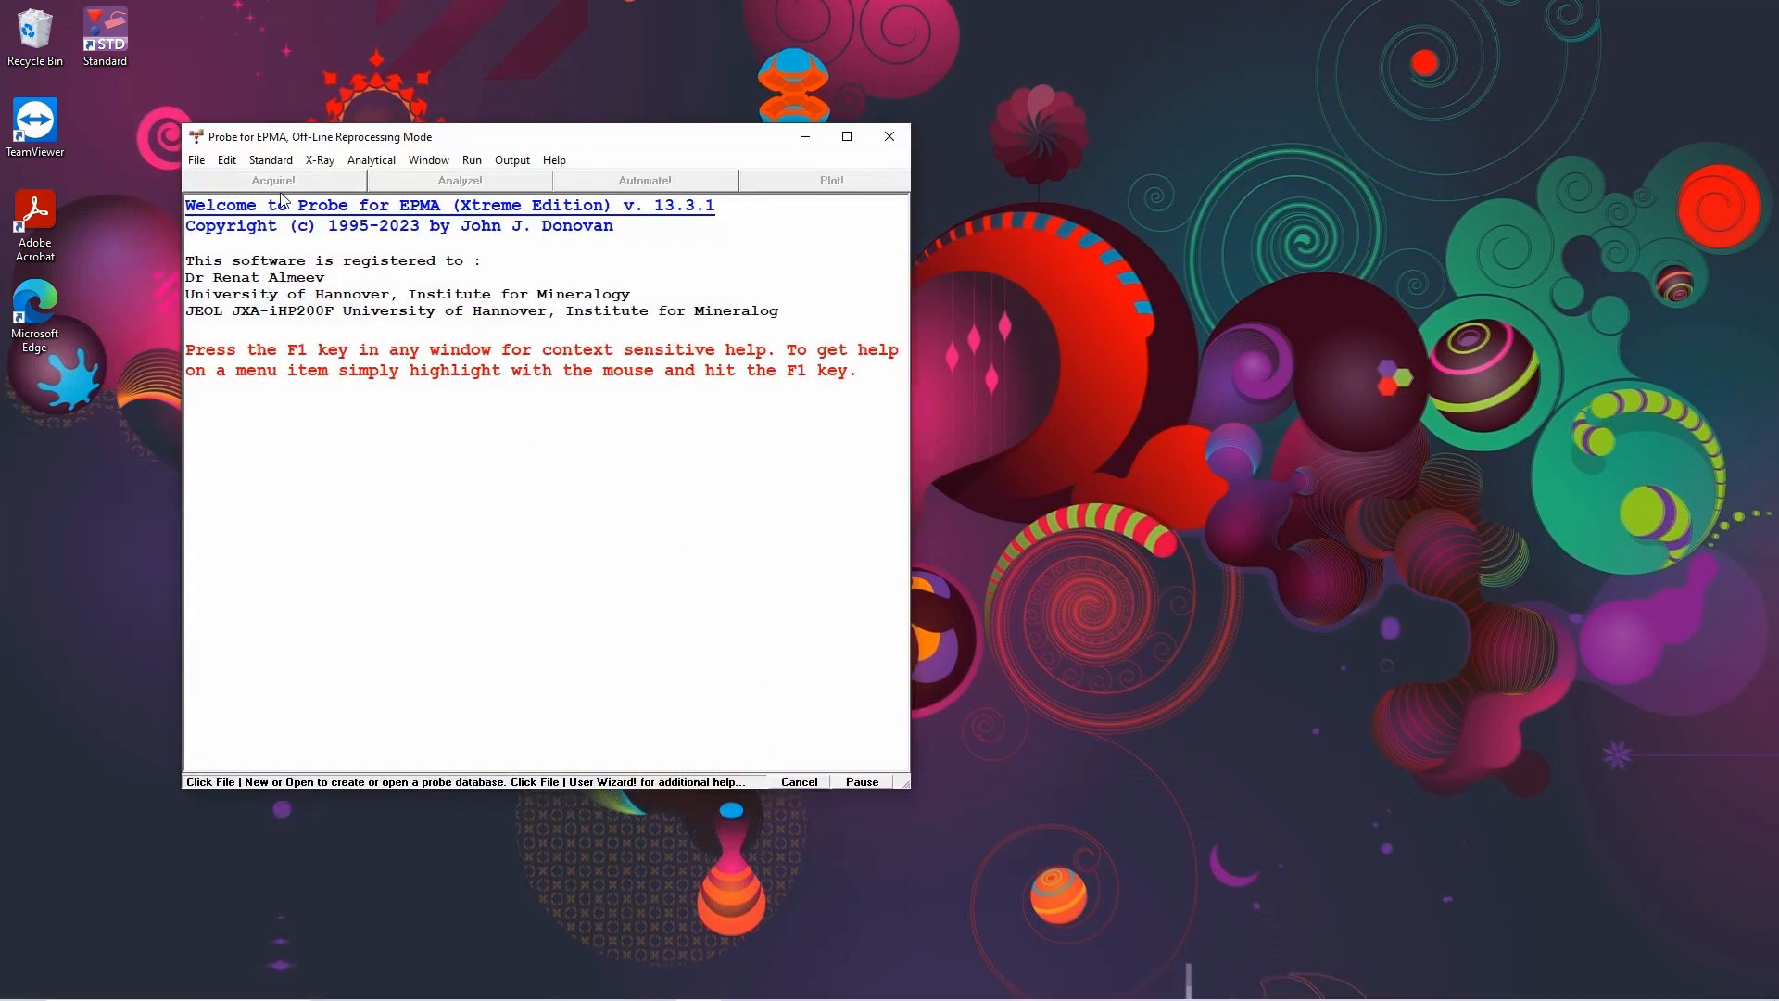
{"action": "left_click", "coordinate": [270, 159]}
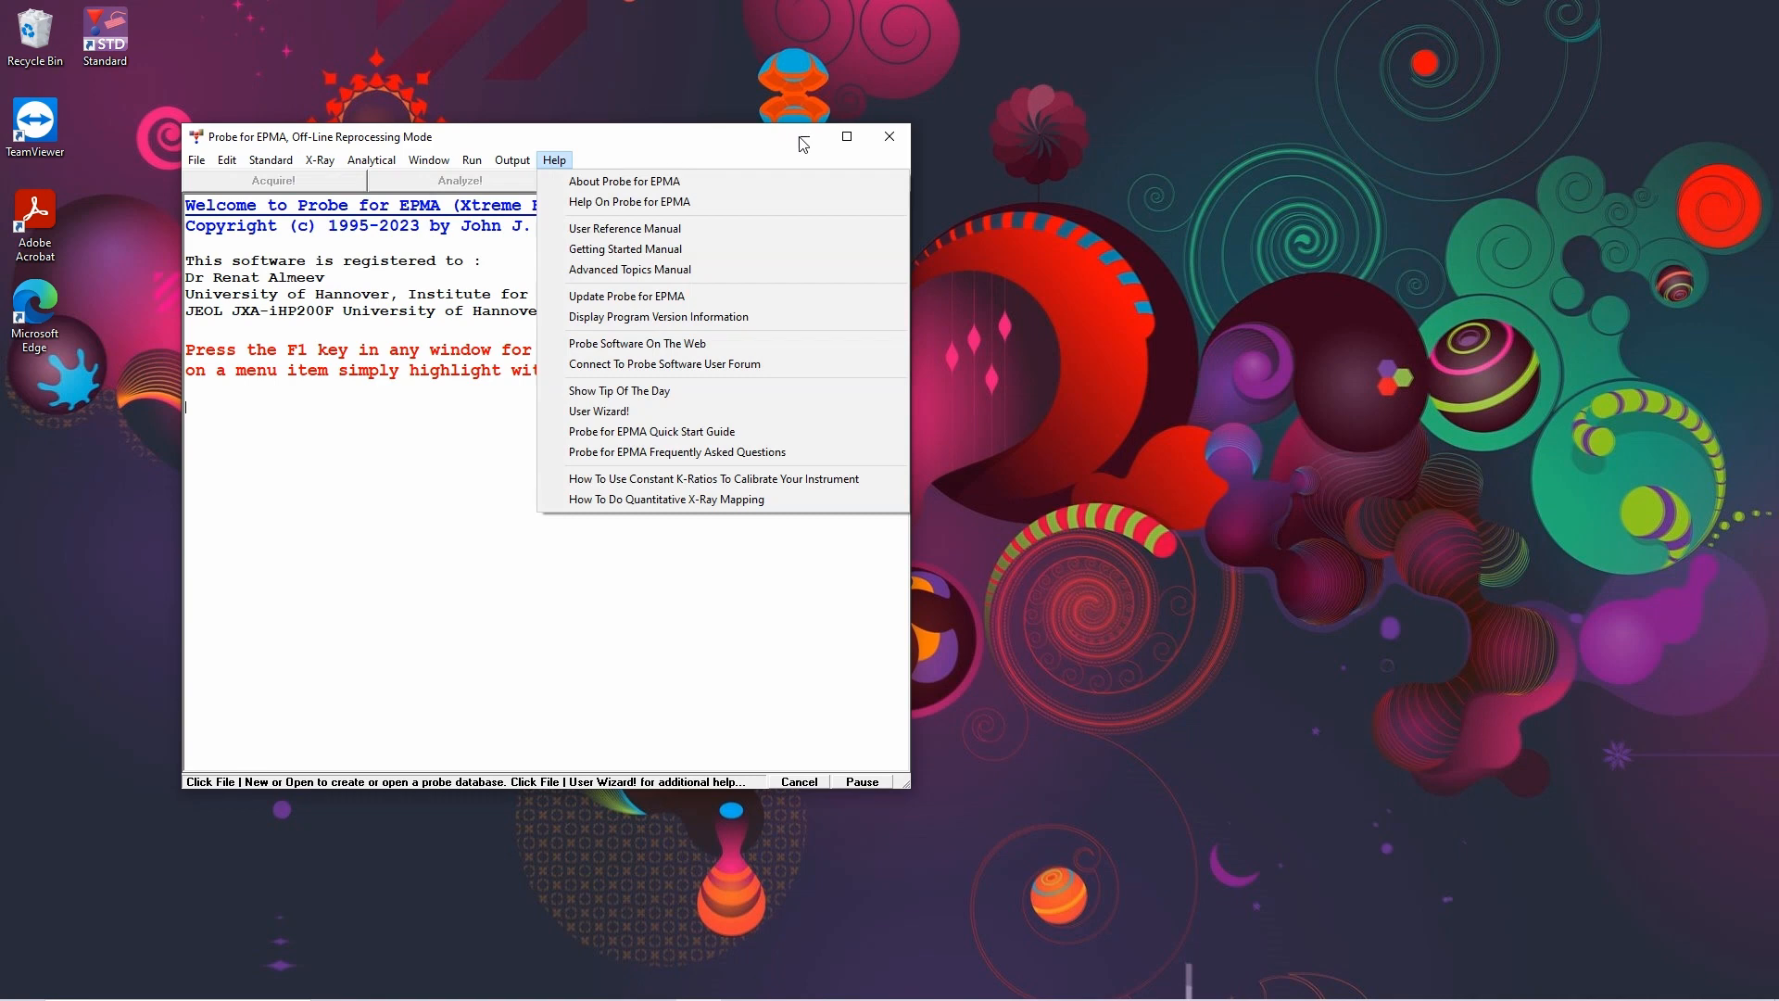
{"action": "left_click", "coordinate": [804, 136]}
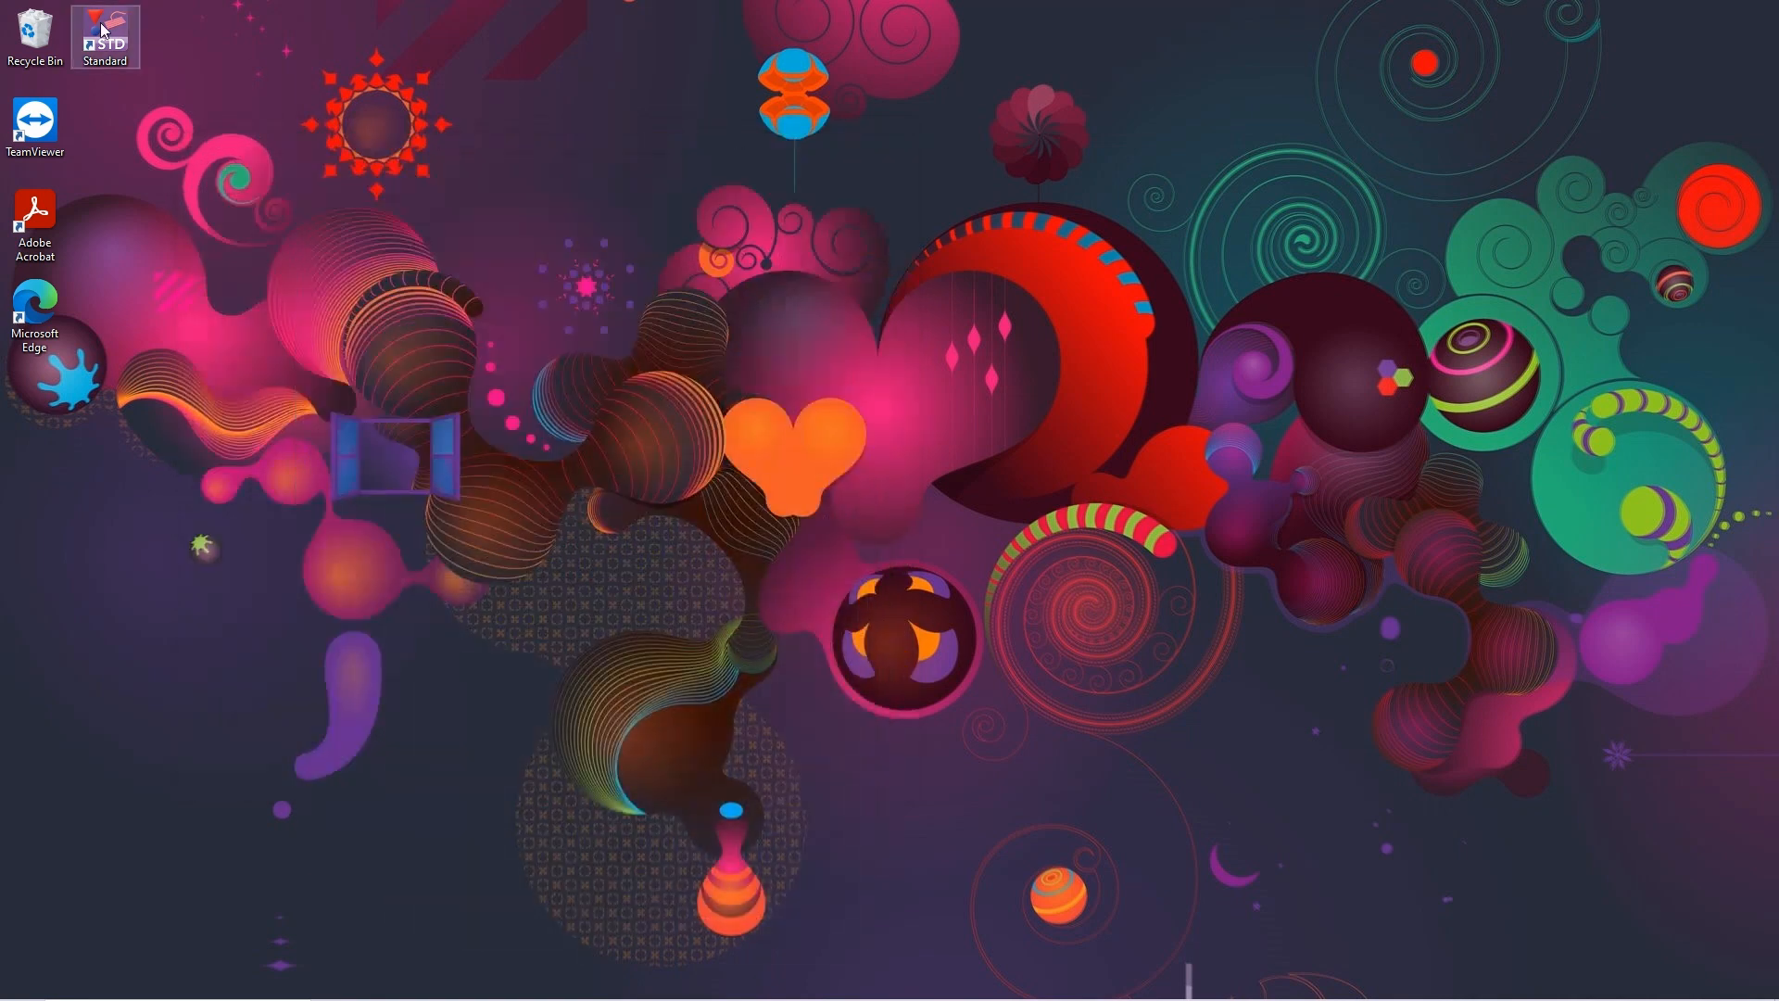
- Launch Standard from its desktop shortcut, review the existing database files and dismiss the prompt without opening one
{"action": "double_click", "coordinate": [103, 29]}
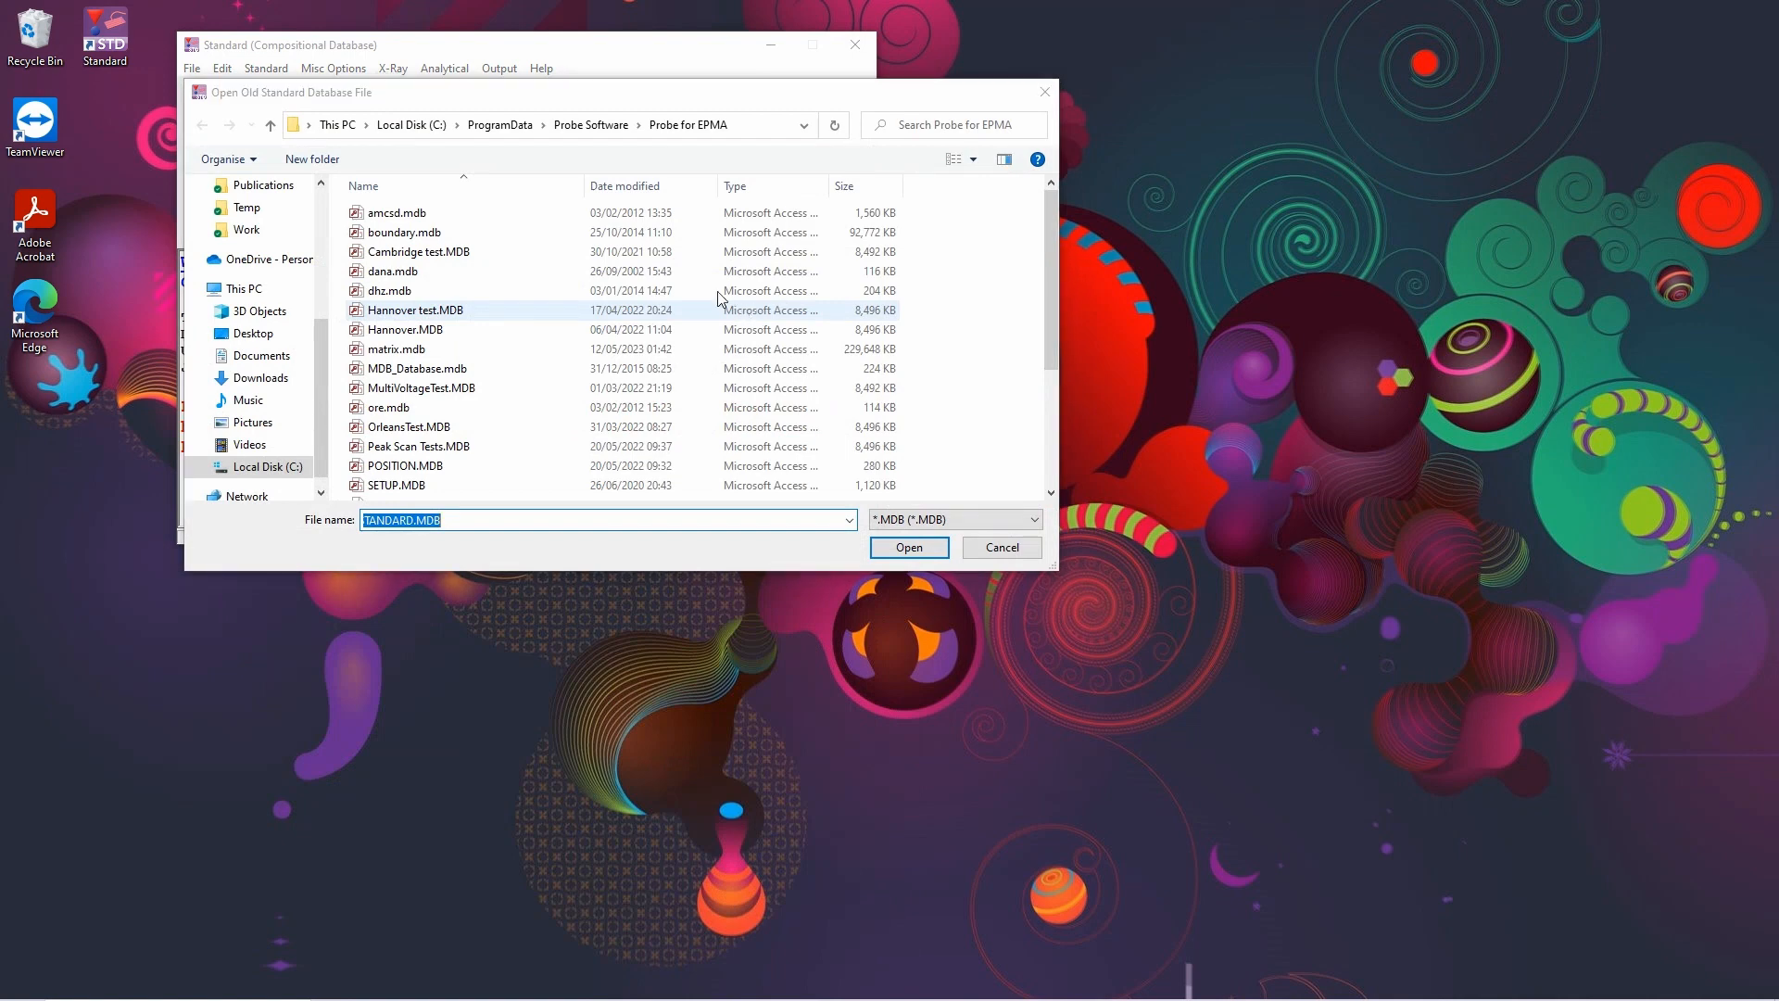
{"action": "left_click_drag", "start_coordinate": [593, 97], "coordinate": [614, 153]}
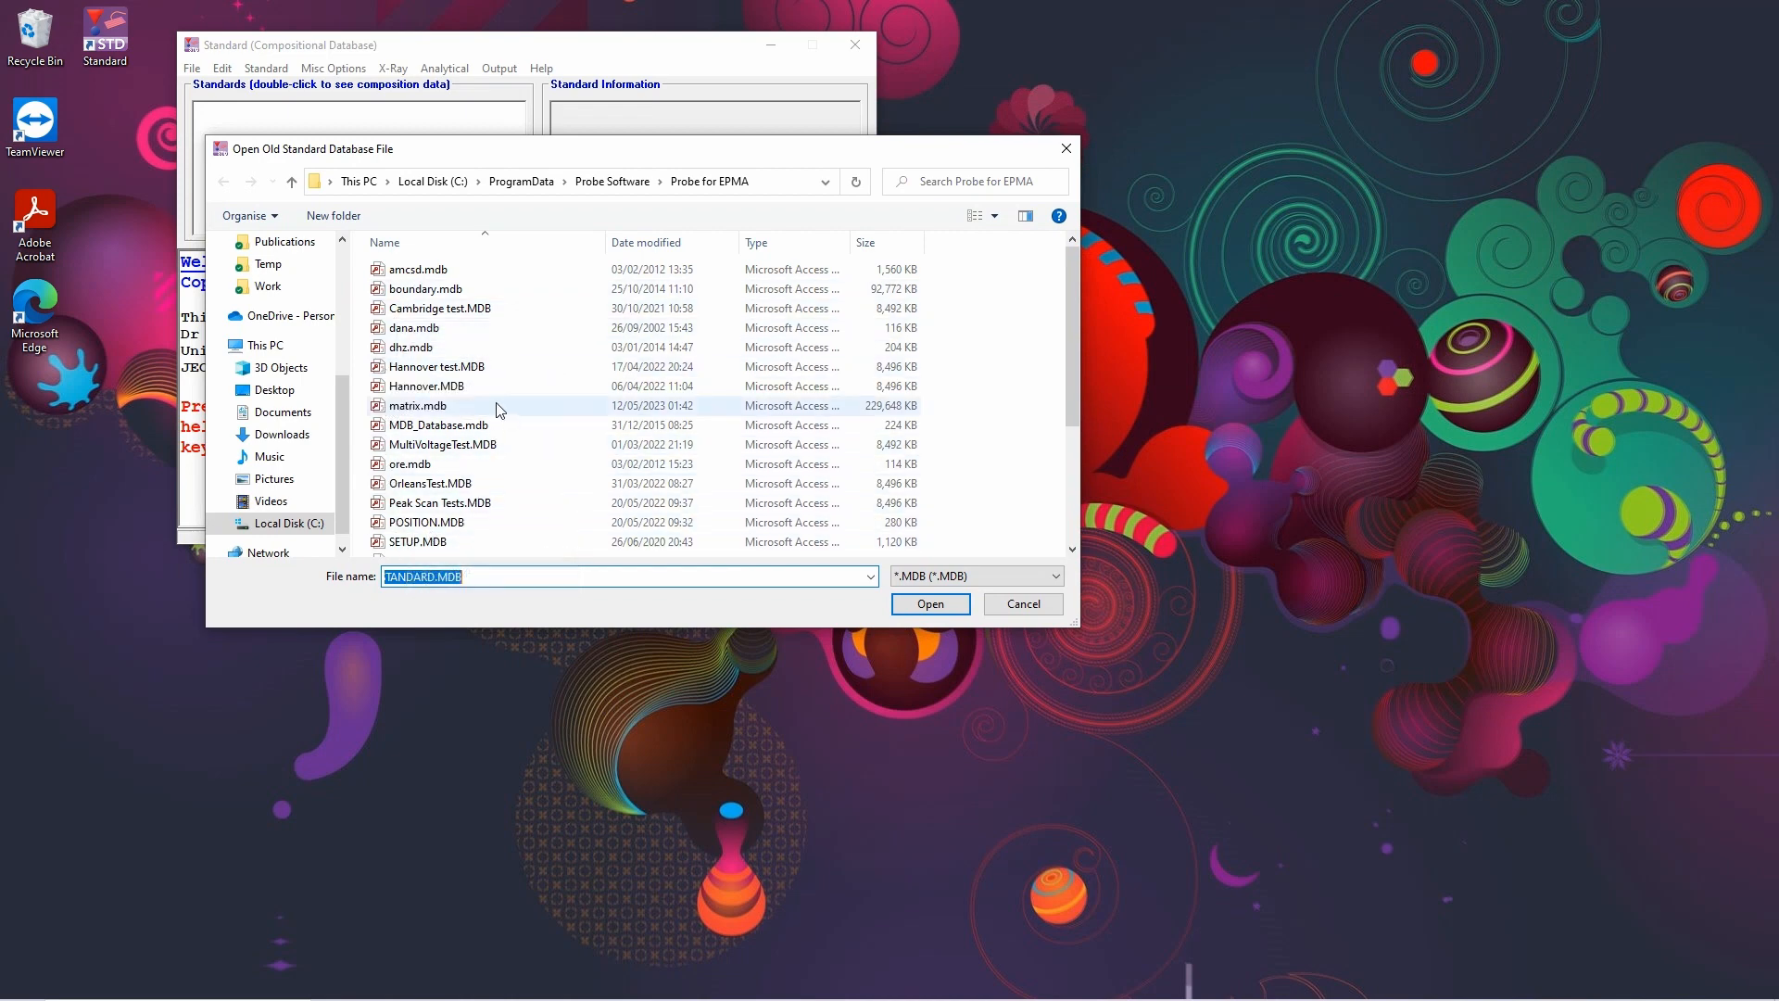
{"action": "left_click_drag", "start_coordinate": [1075, 359], "coordinate": [1041, 302]}
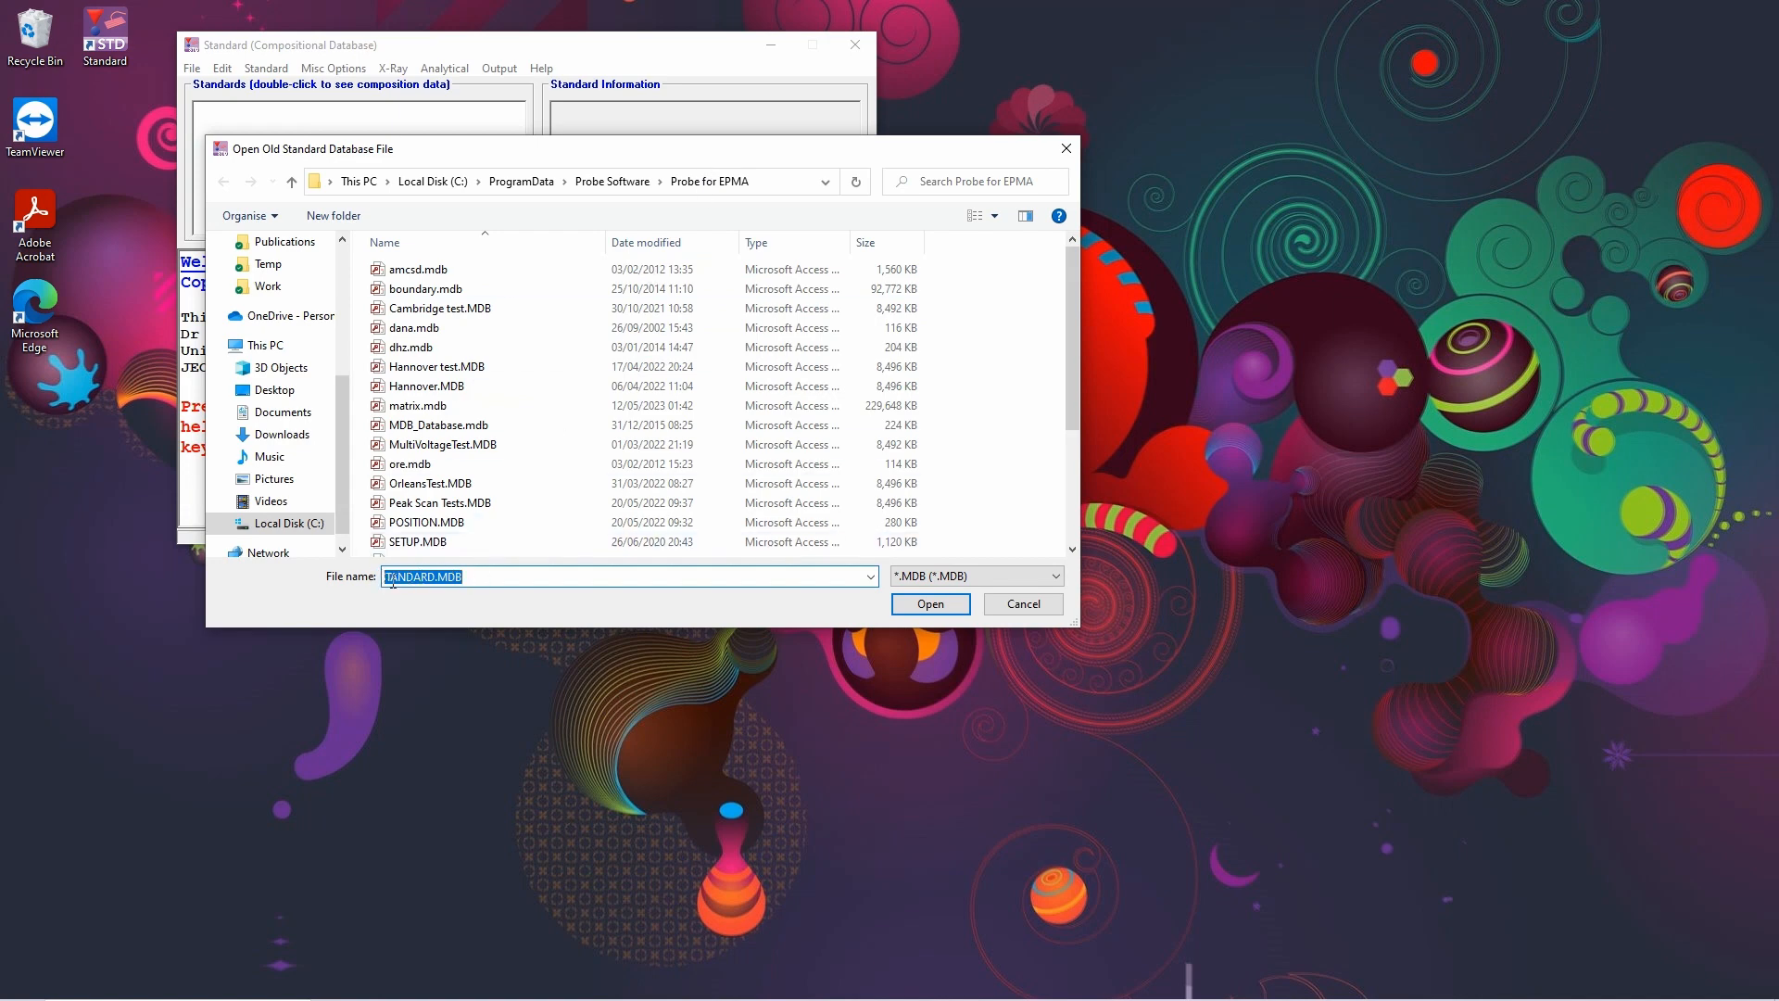
{"action": "left_click_drag", "start_coordinate": [392, 581], "coordinate": [383, 588]}
{"action": "left_click", "coordinate": [475, 577]}
{"action": "left_click", "coordinate": [1036, 607]}
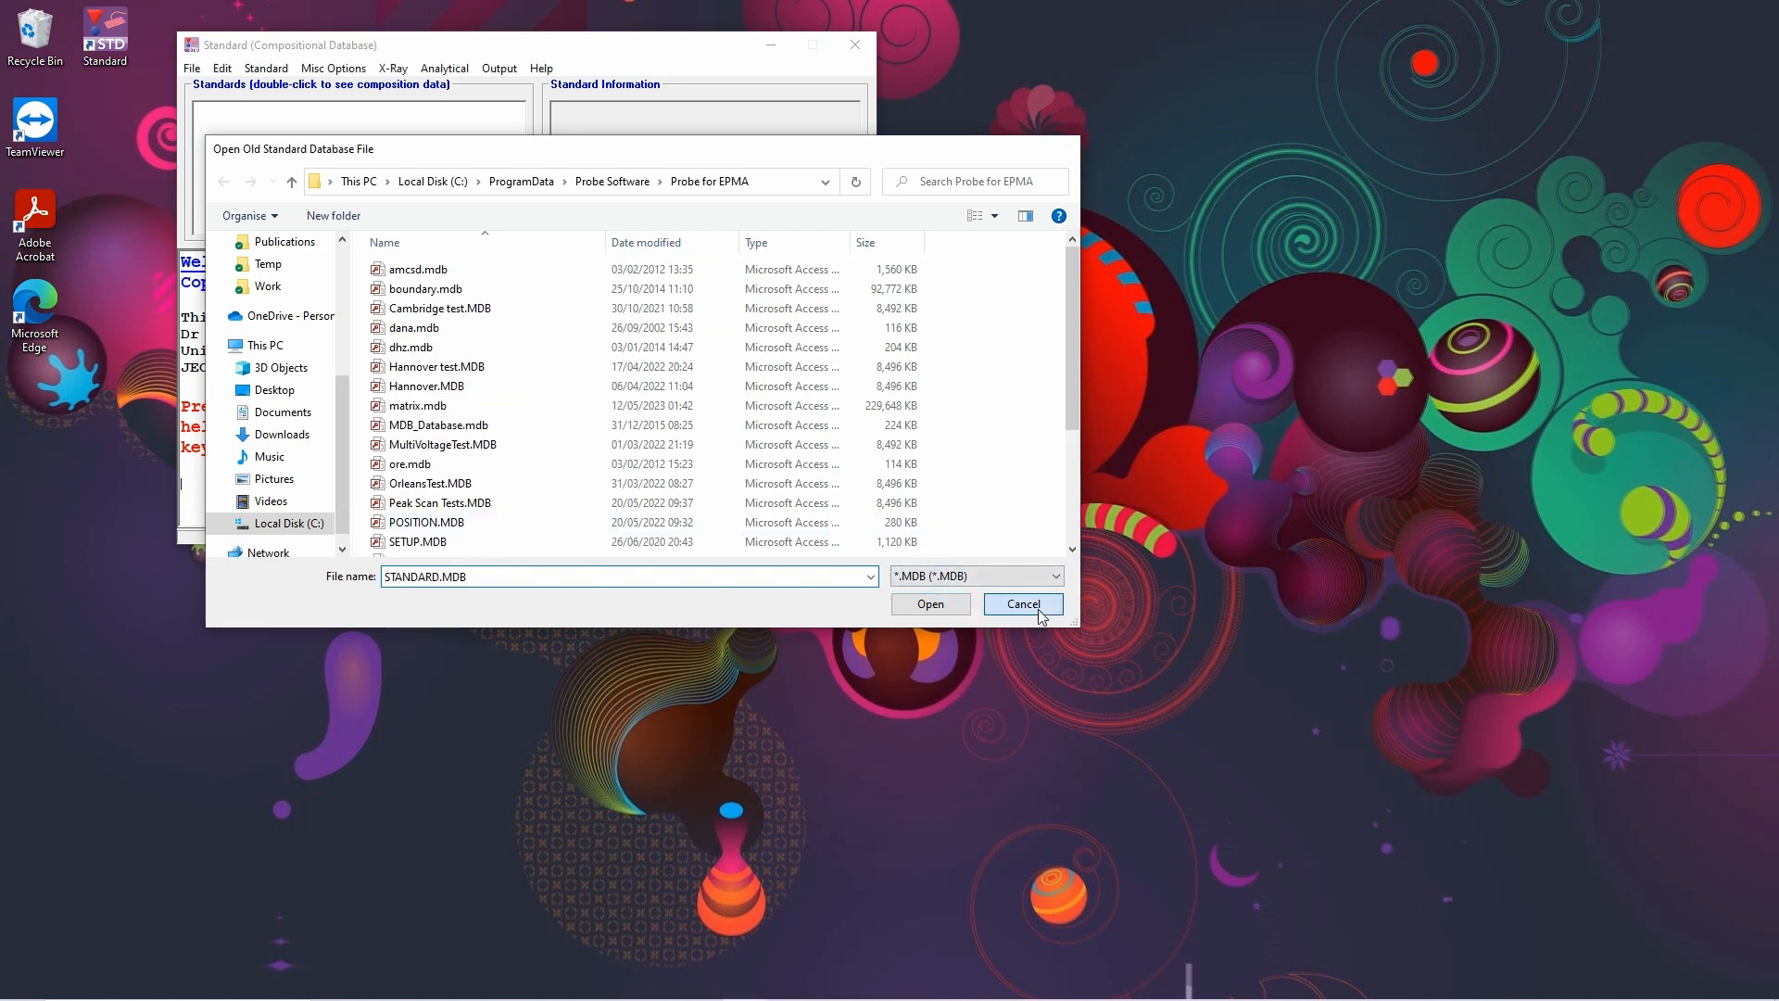
- Create a new standard database named standard.mdb, replacing the existing file and accepting the default file information
{"action": "left_click", "coordinate": [191, 69]}
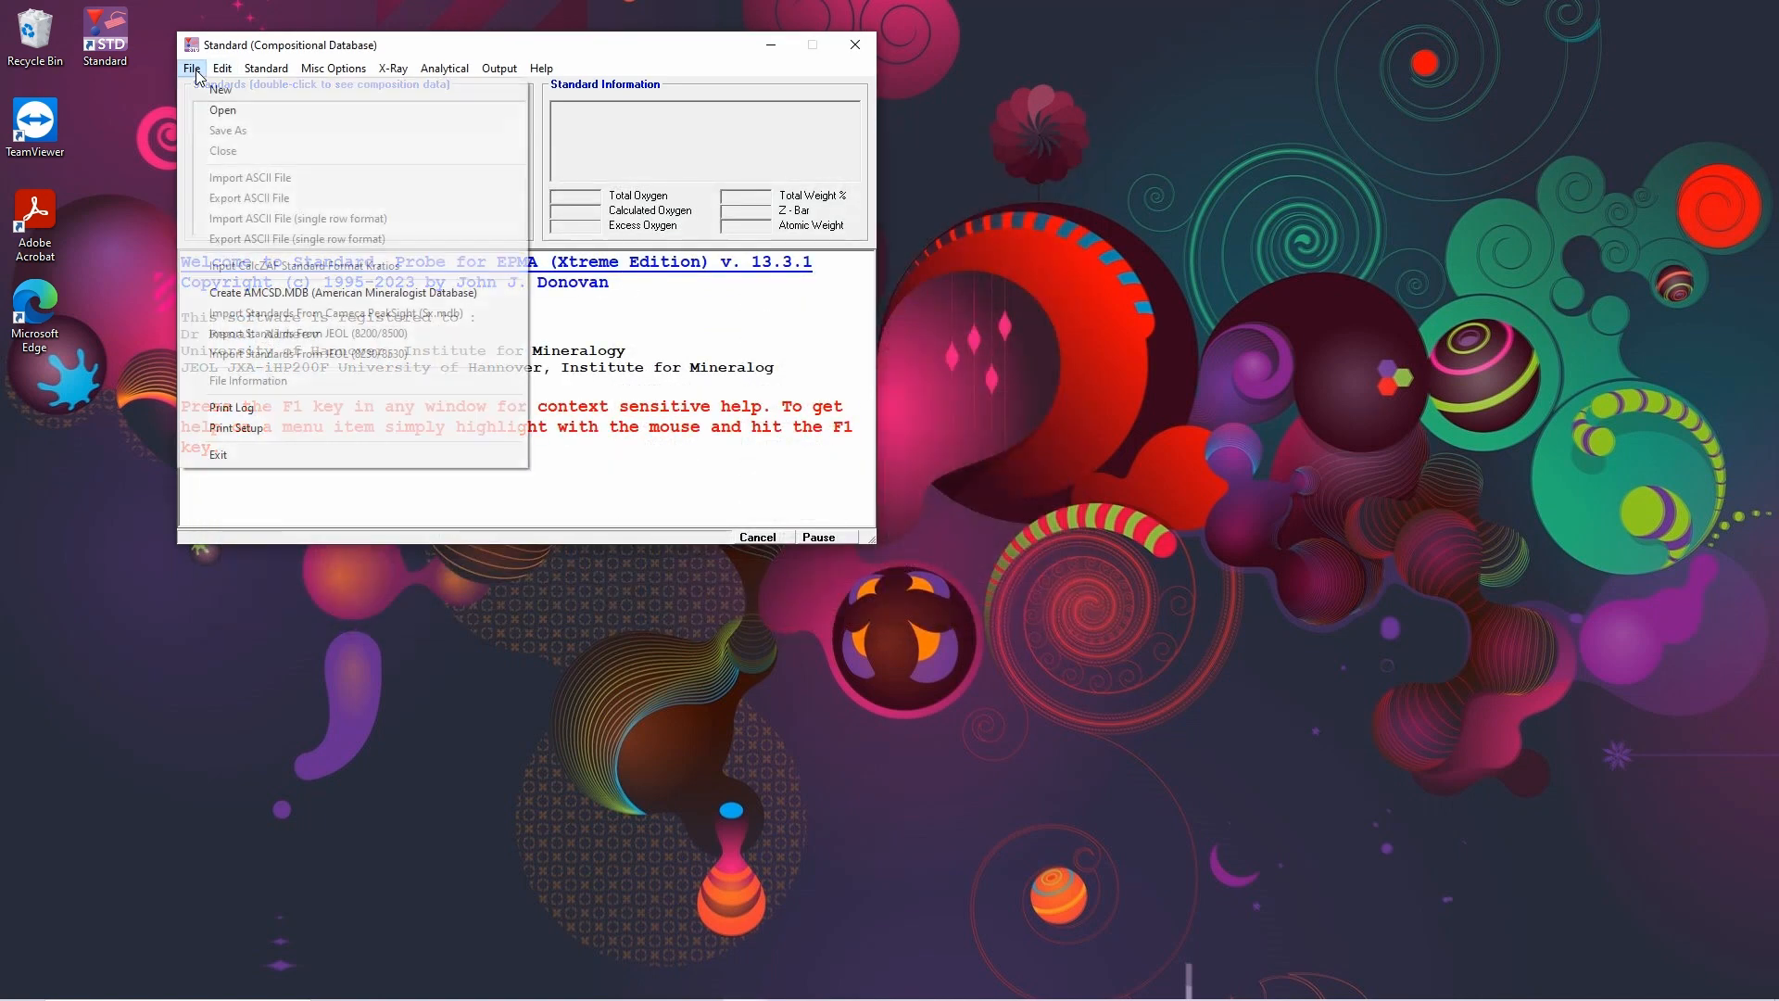
{"action": "left_click", "coordinate": [215, 90]}
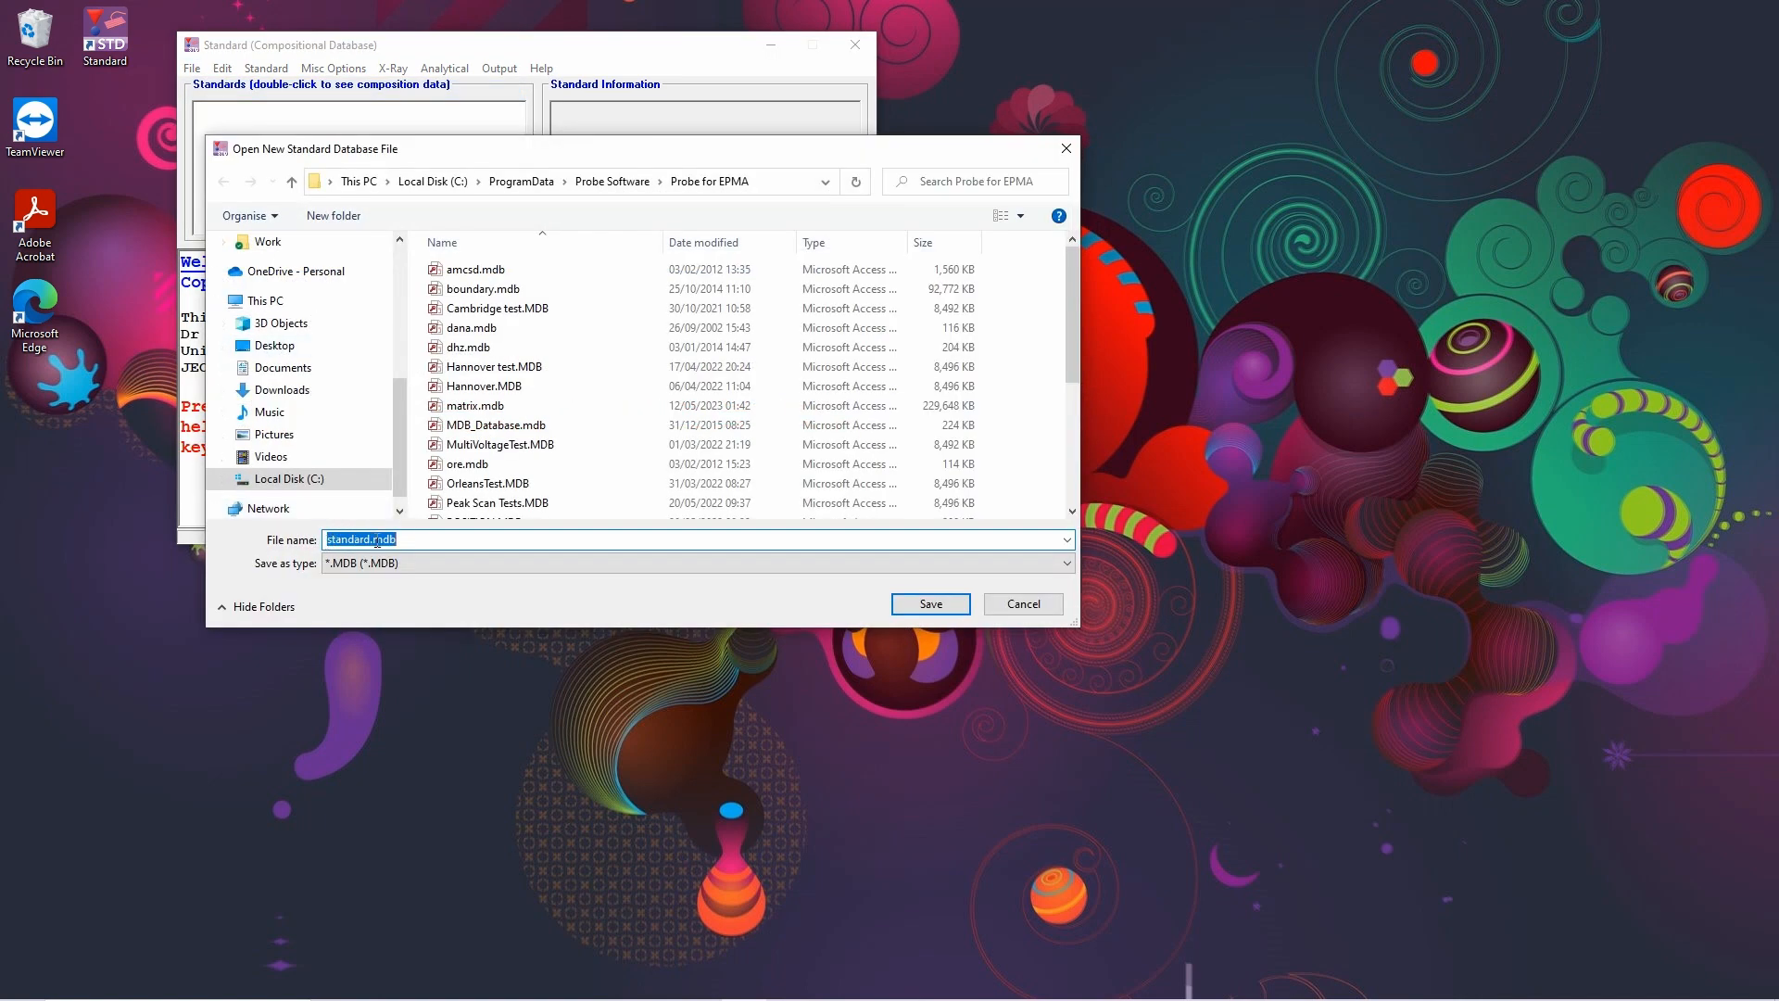
{"action": "left_click", "coordinate": [932, 606]}
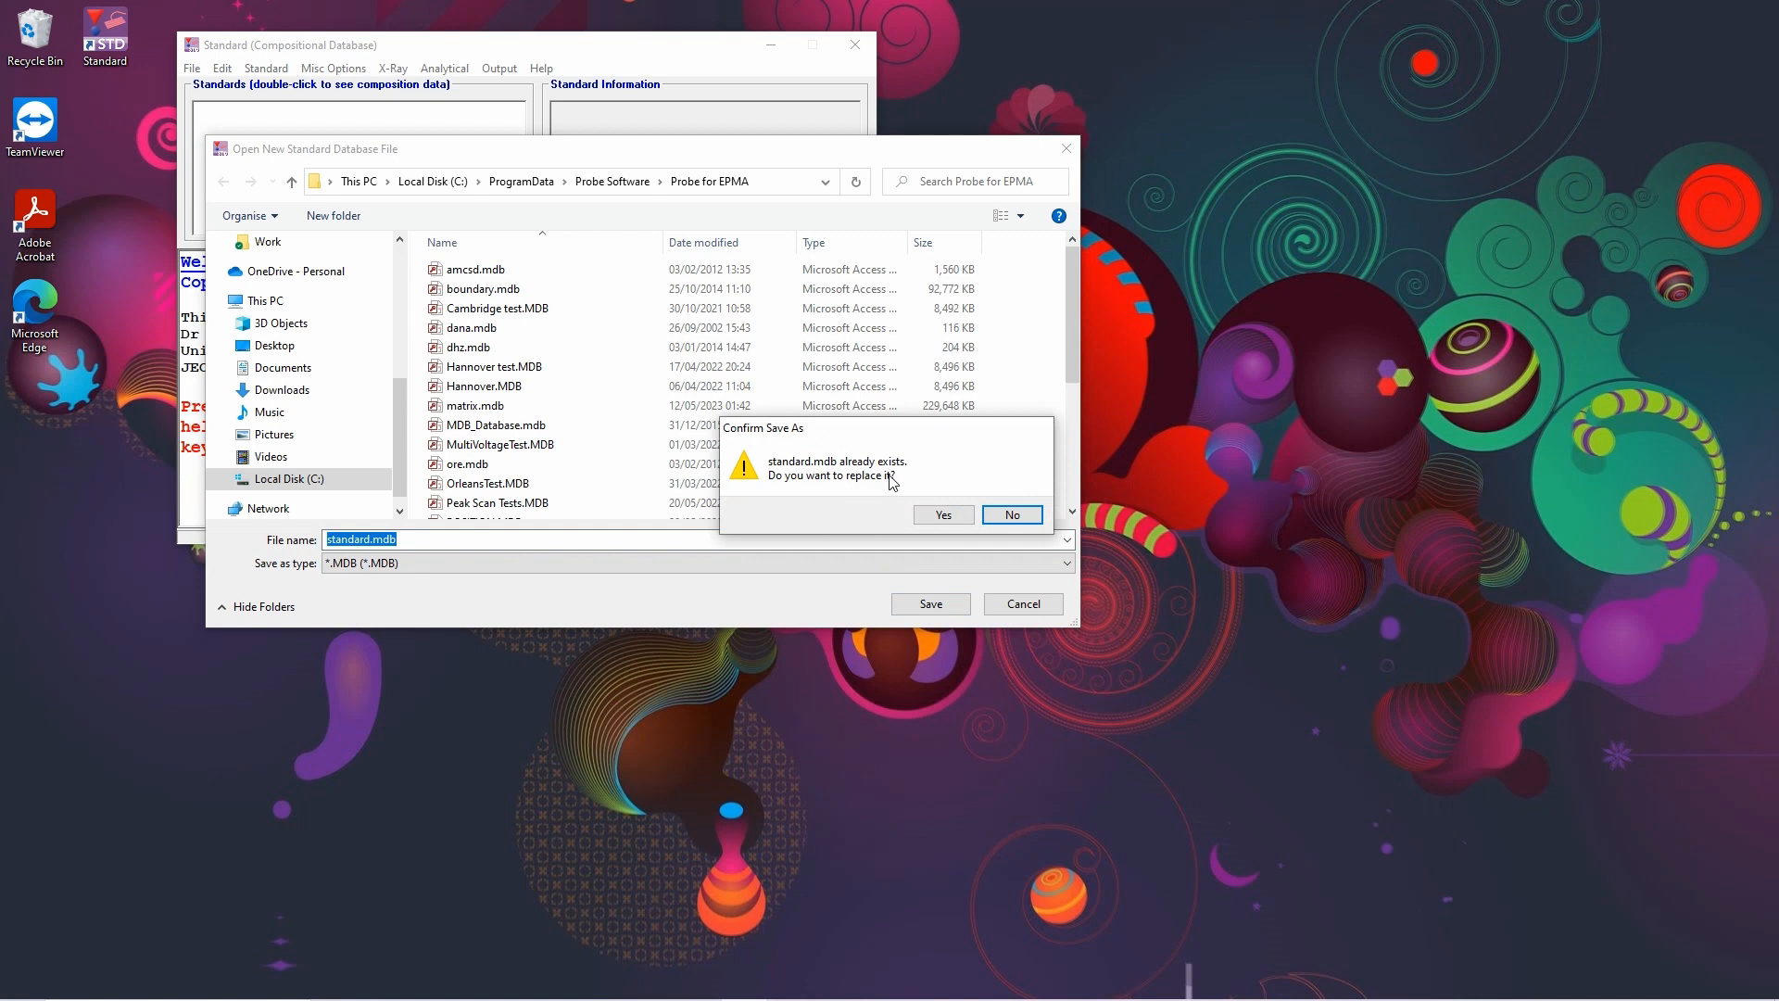
{"action": "left_click", "coordinate": [942, 515]}
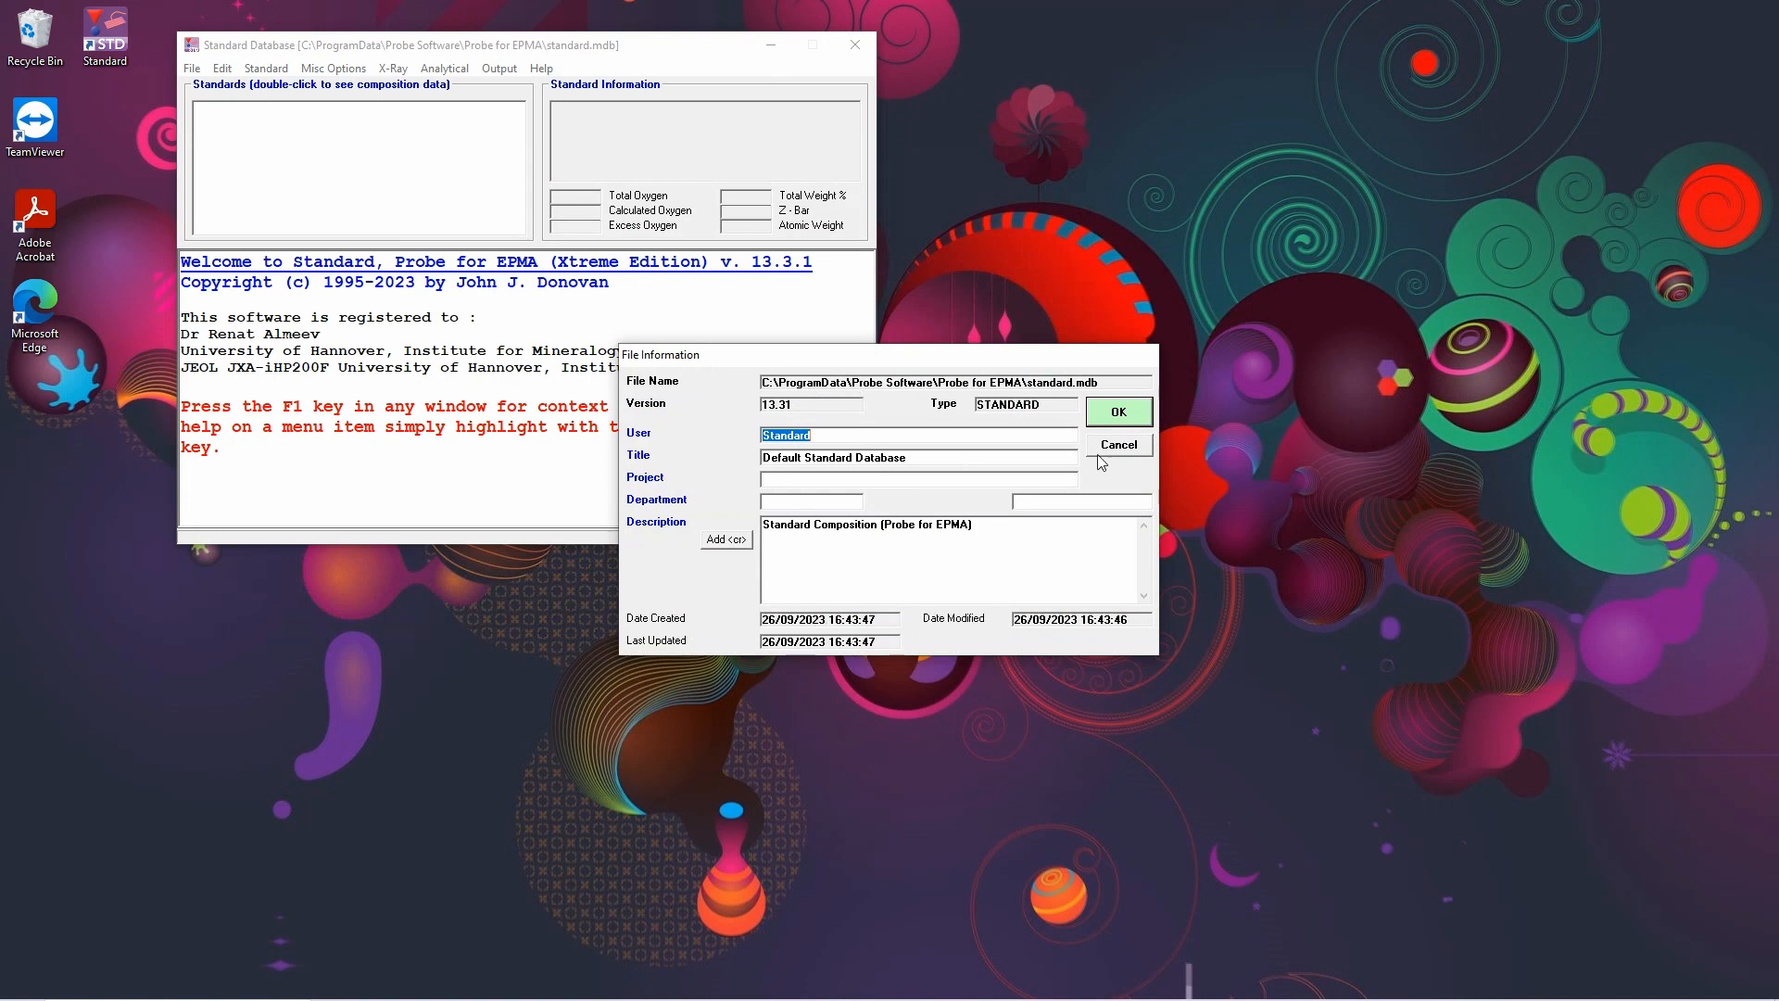
{"action": "left_click", "coordinate": [1112, 417]}
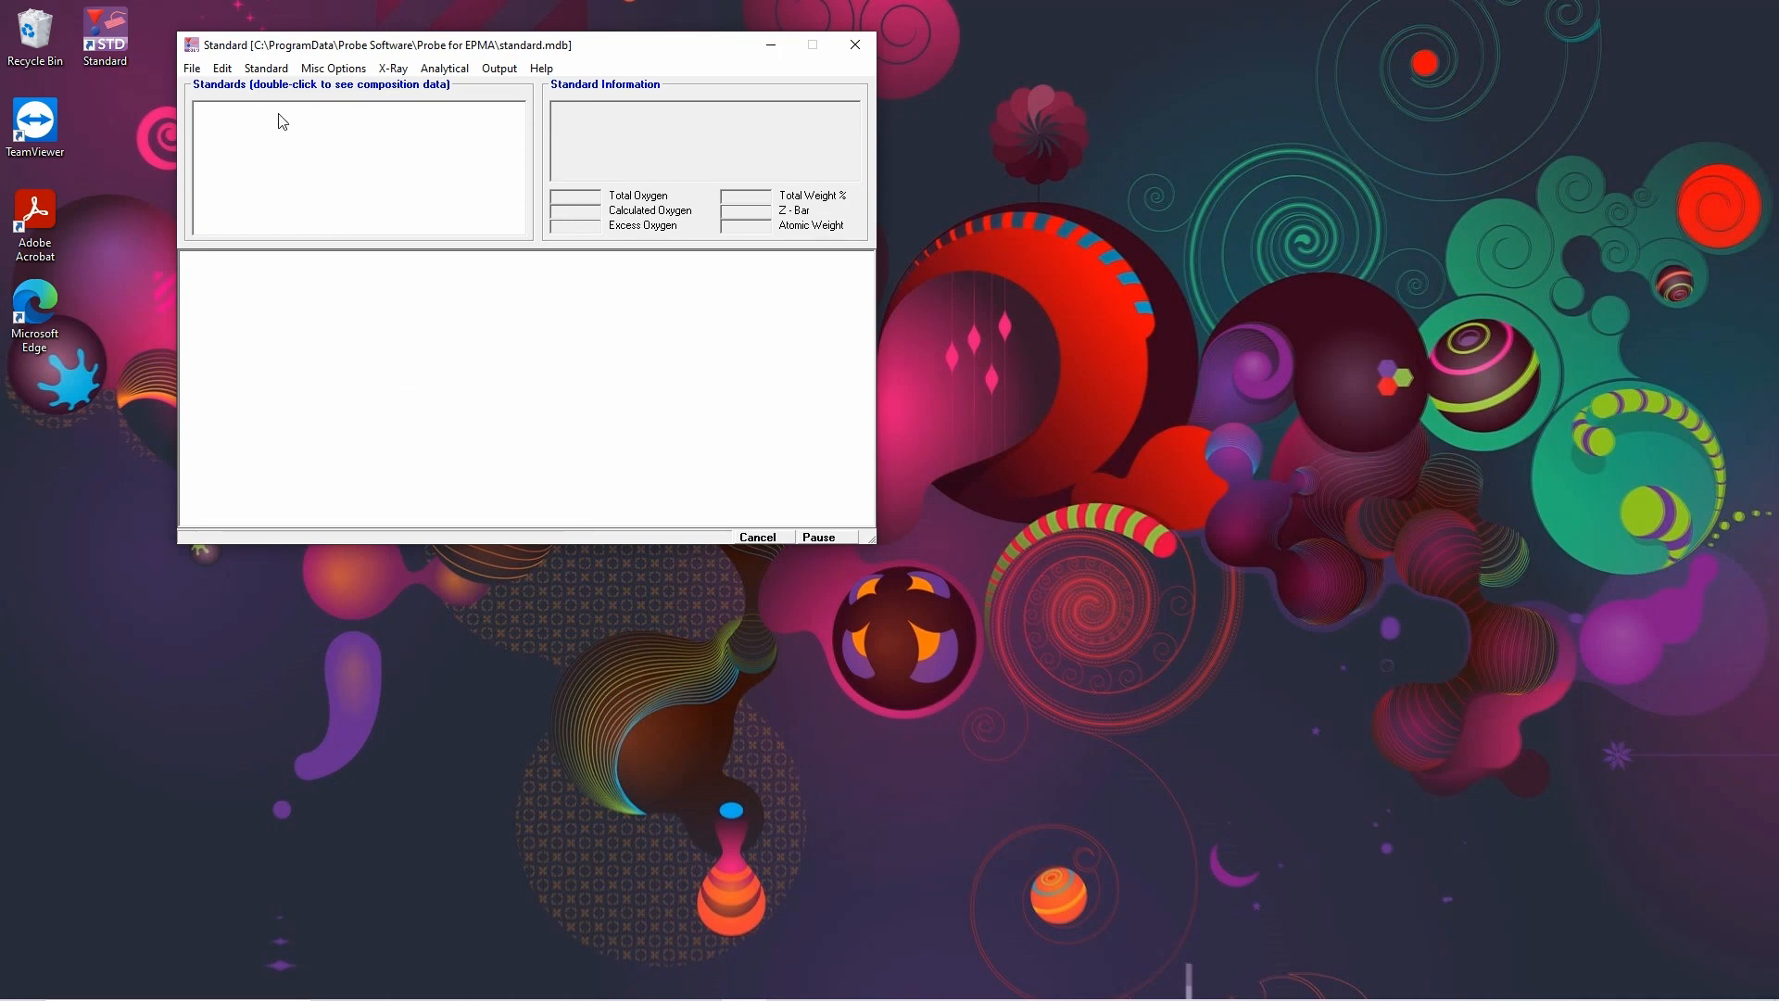
- Start a new standard composition entry and bring up the Word document Reference material compositions.docx beside it
{"action": "left_click", "coordinate": [268, 72]}
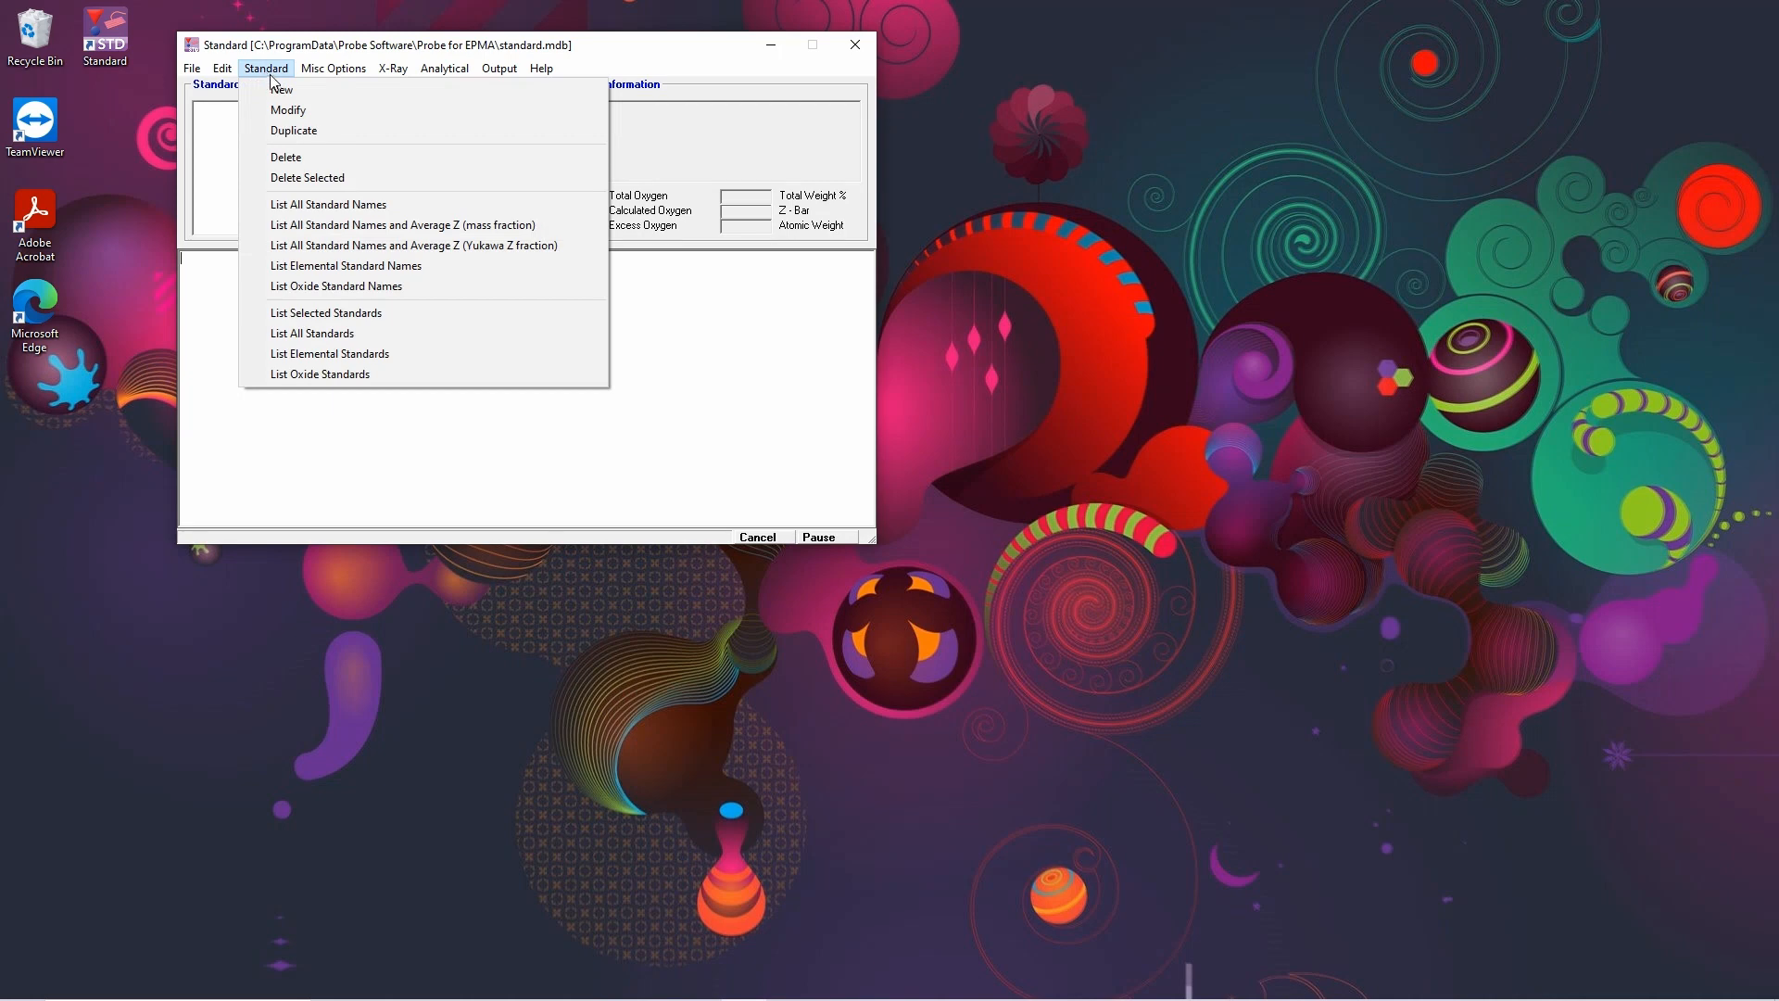
{"action": "left_click", "coordinate": [280, 91]}
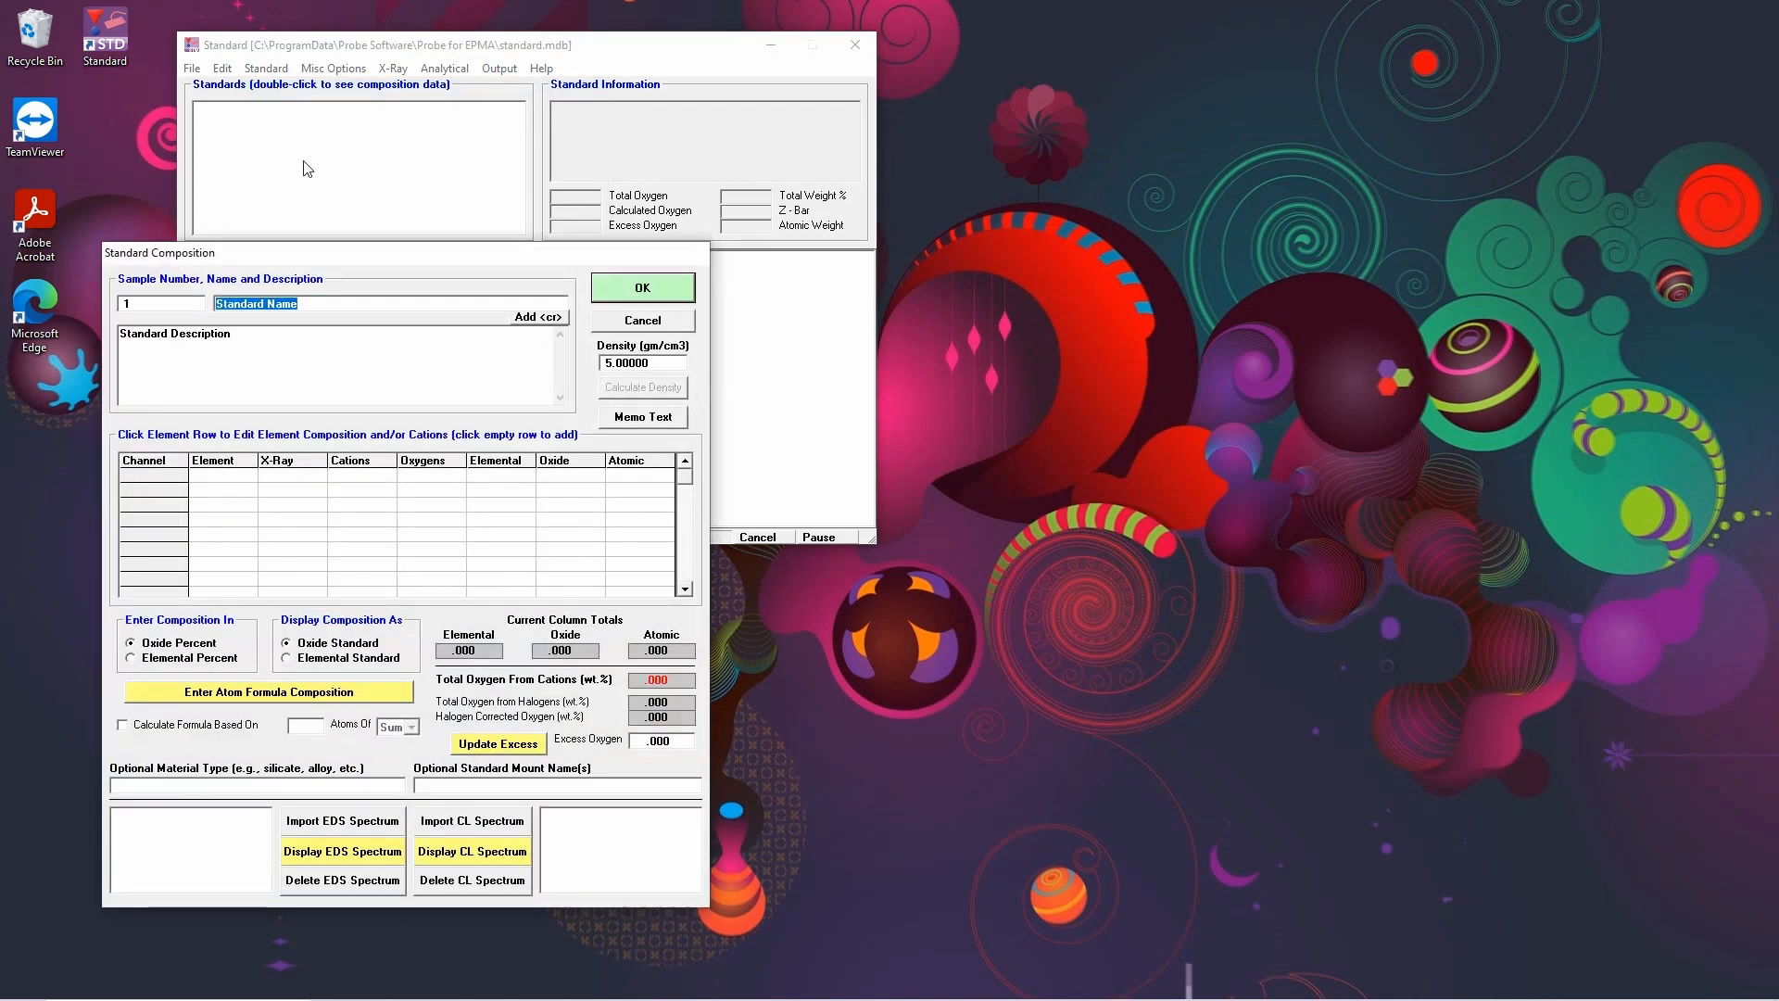
{"action": "left_click_drag", "start_coordinate": [343, 266], "coordinate": [318, 179]}
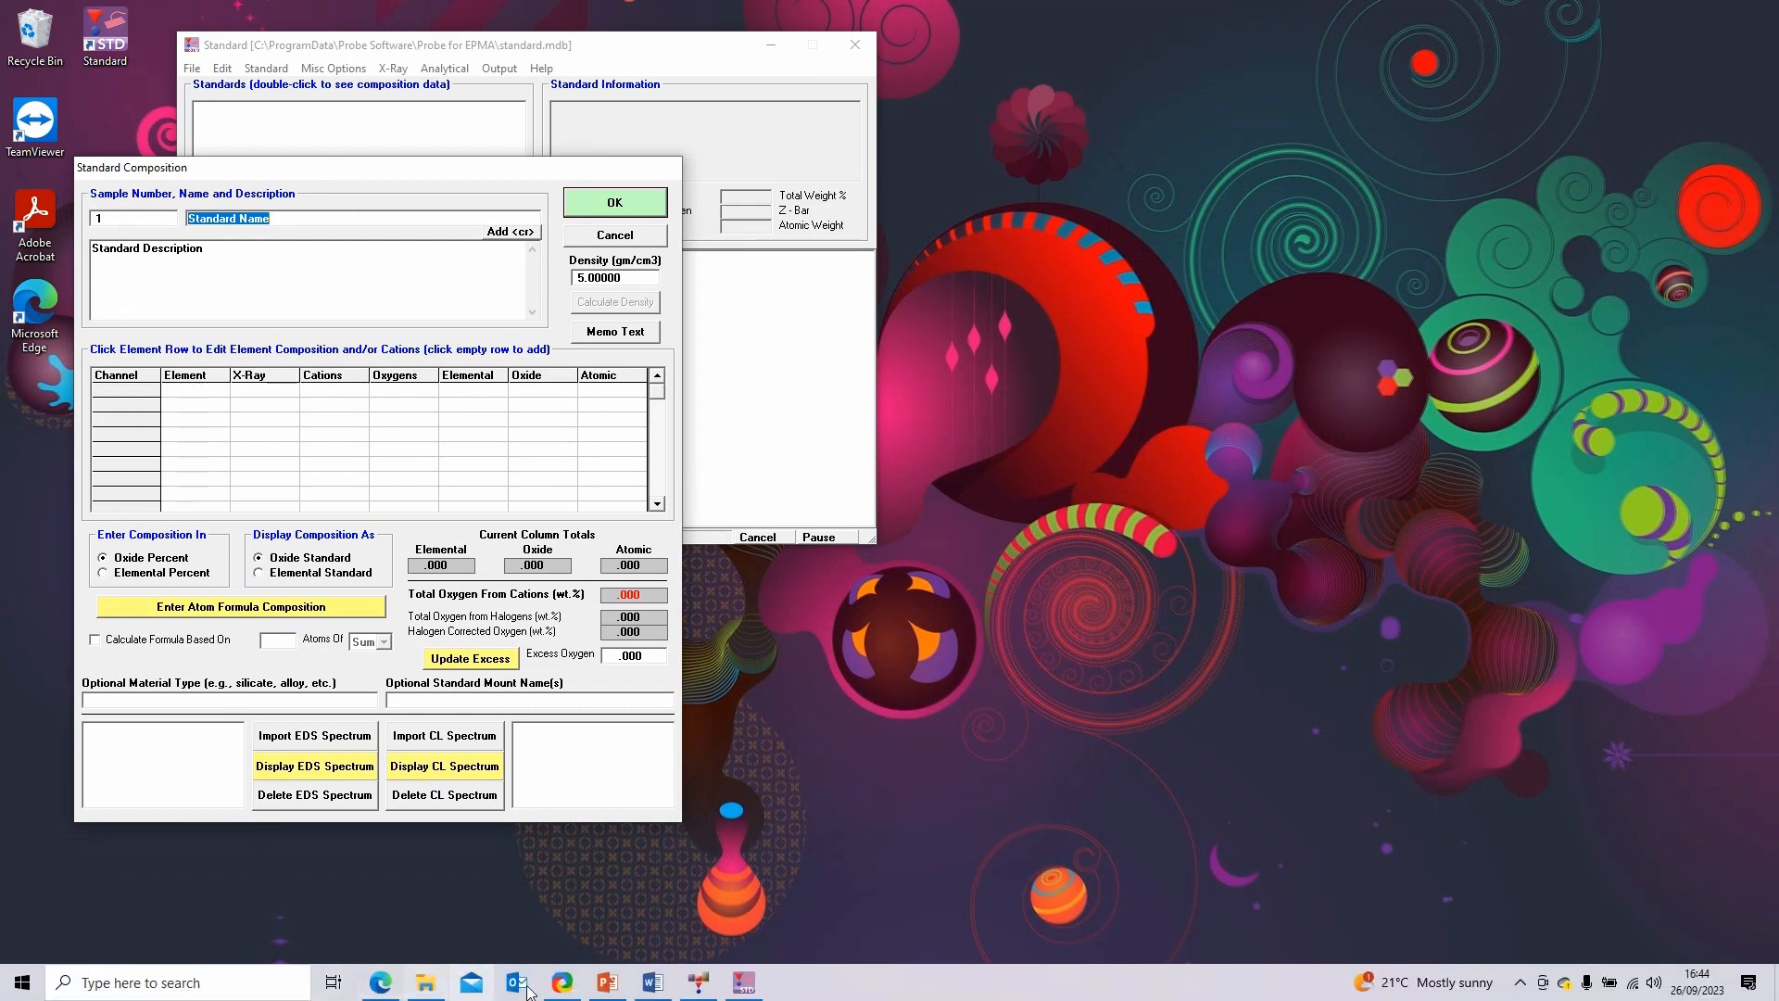
{"action": "left_click", "coordinate": [653, 982]}
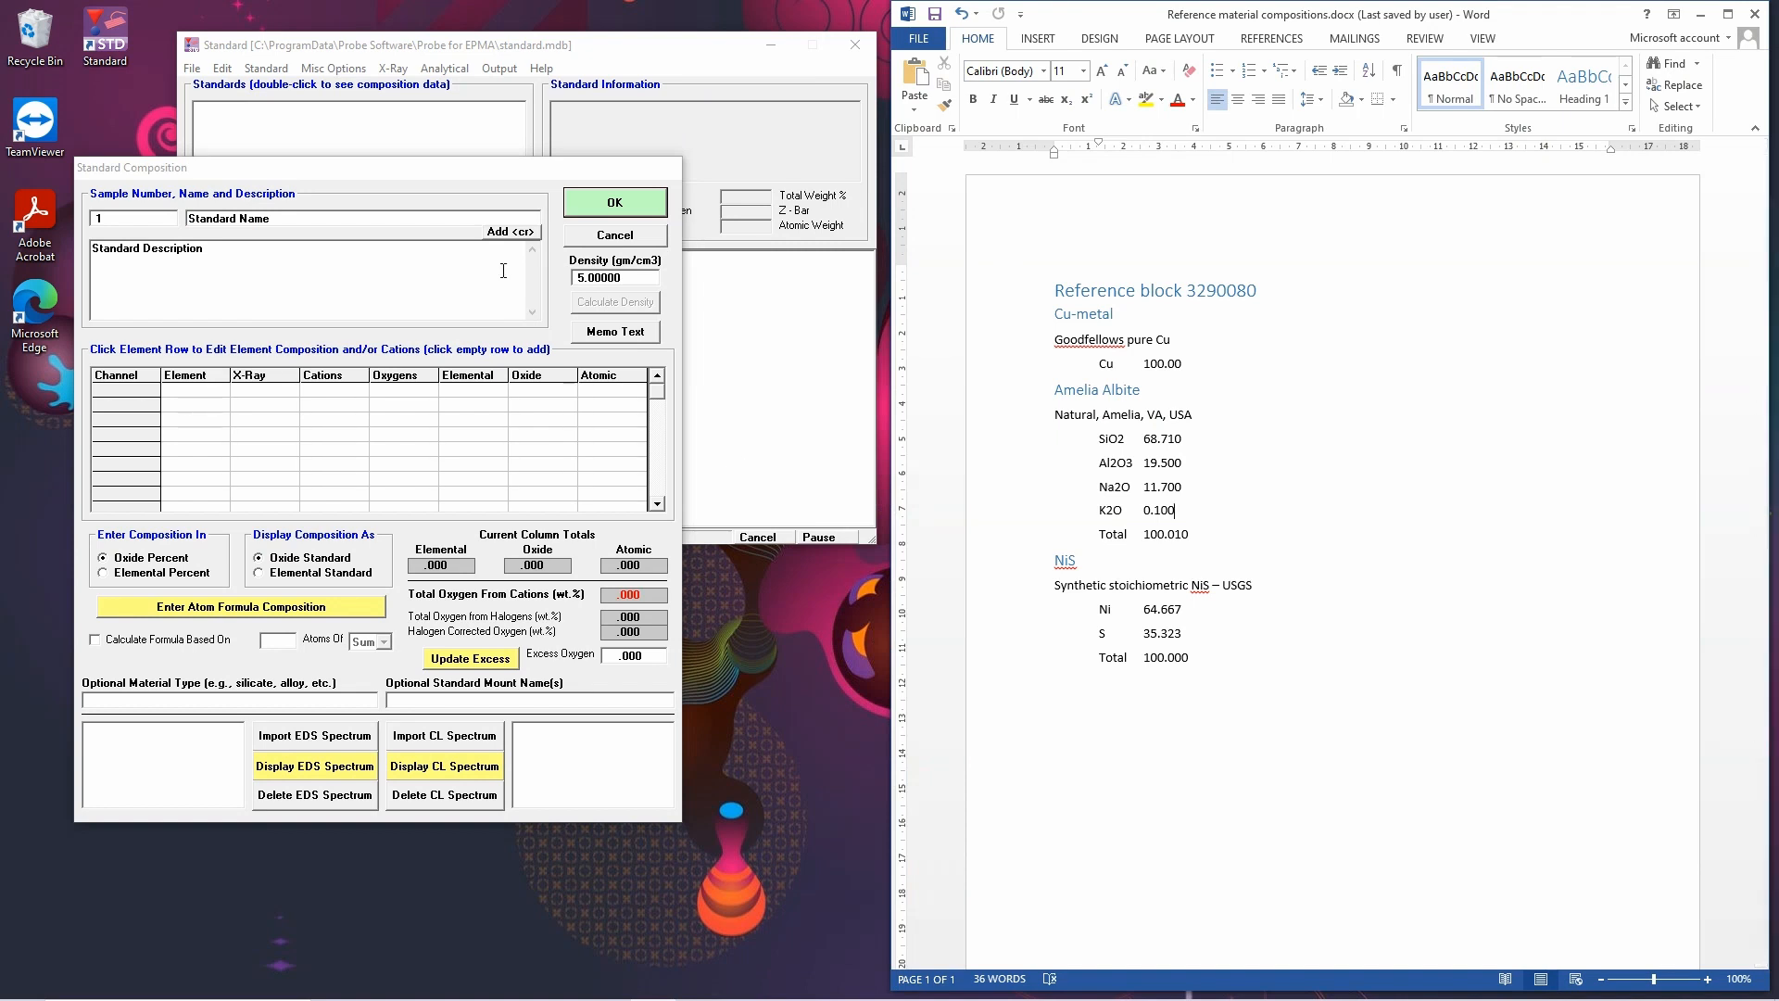
- Set the new standard's number to 100, its name to Cu-metal and its description to Goodfellows
{"action": "left_click", "coordinate": [123, 219]}
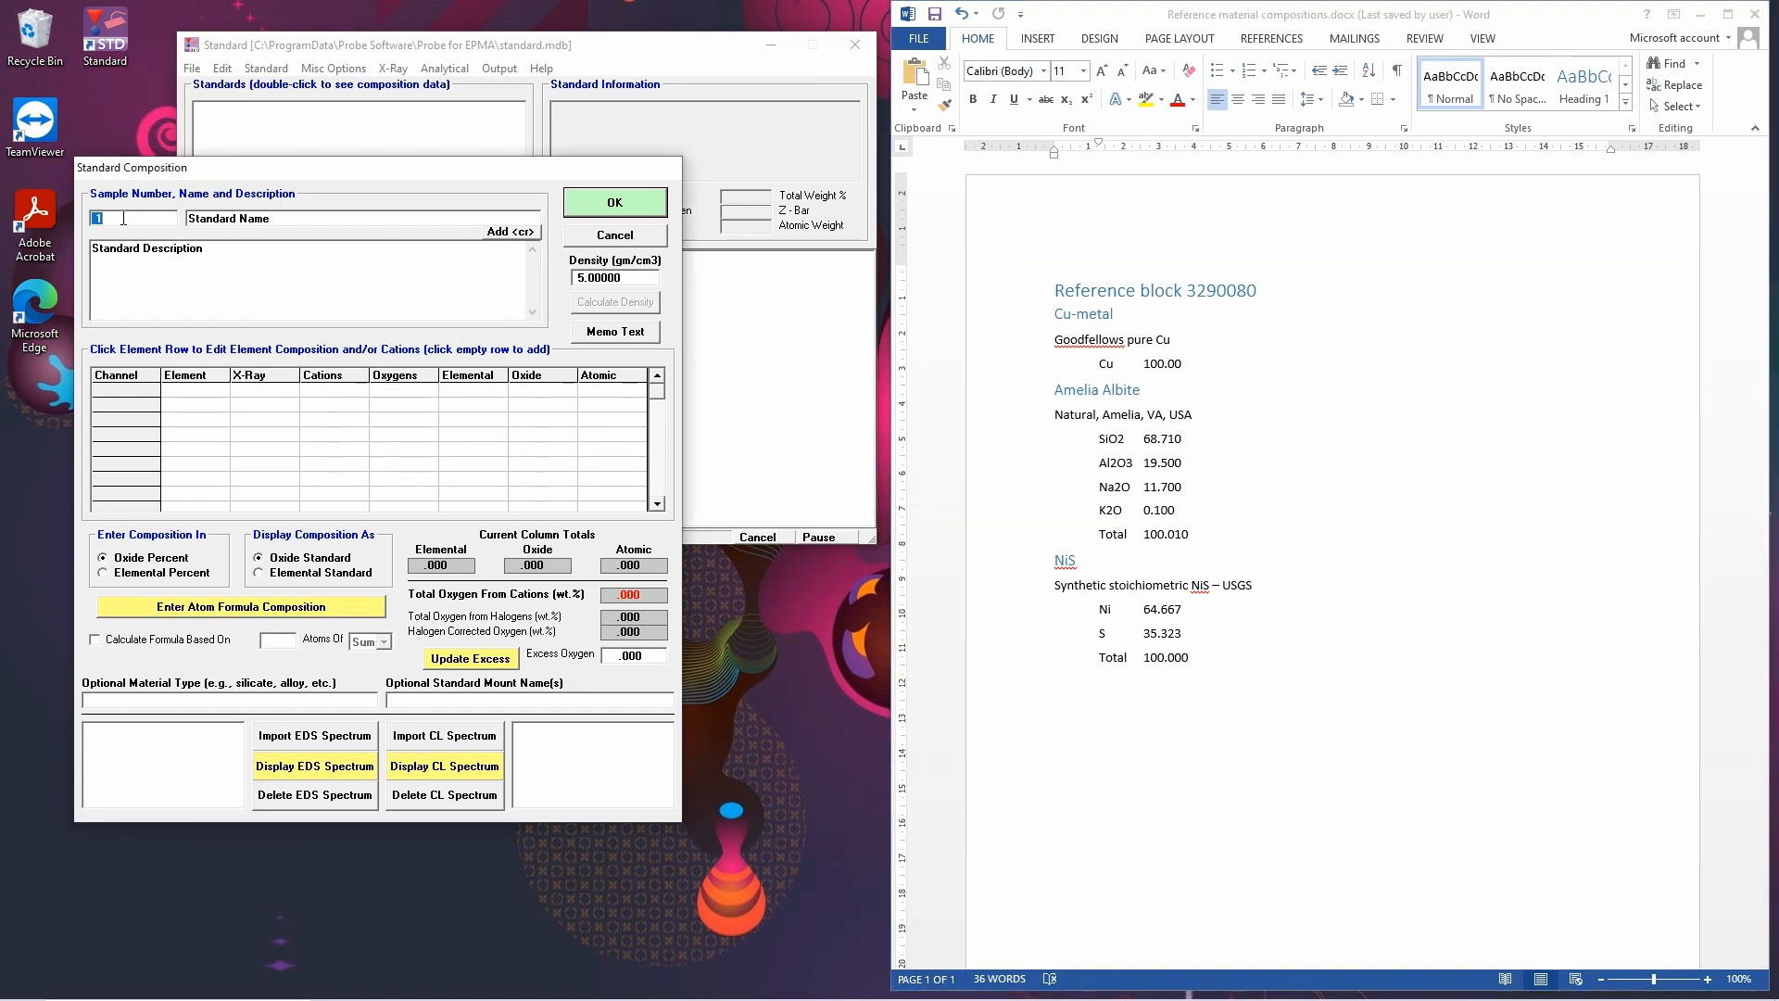
{"action": "type", "text": "100"}
{"action": "left_click", "coordinate": [272, 220]}
{"action": "type", "text": "Cu-metal"}
{"action": "left_click", "coordinate": [203, 249]}
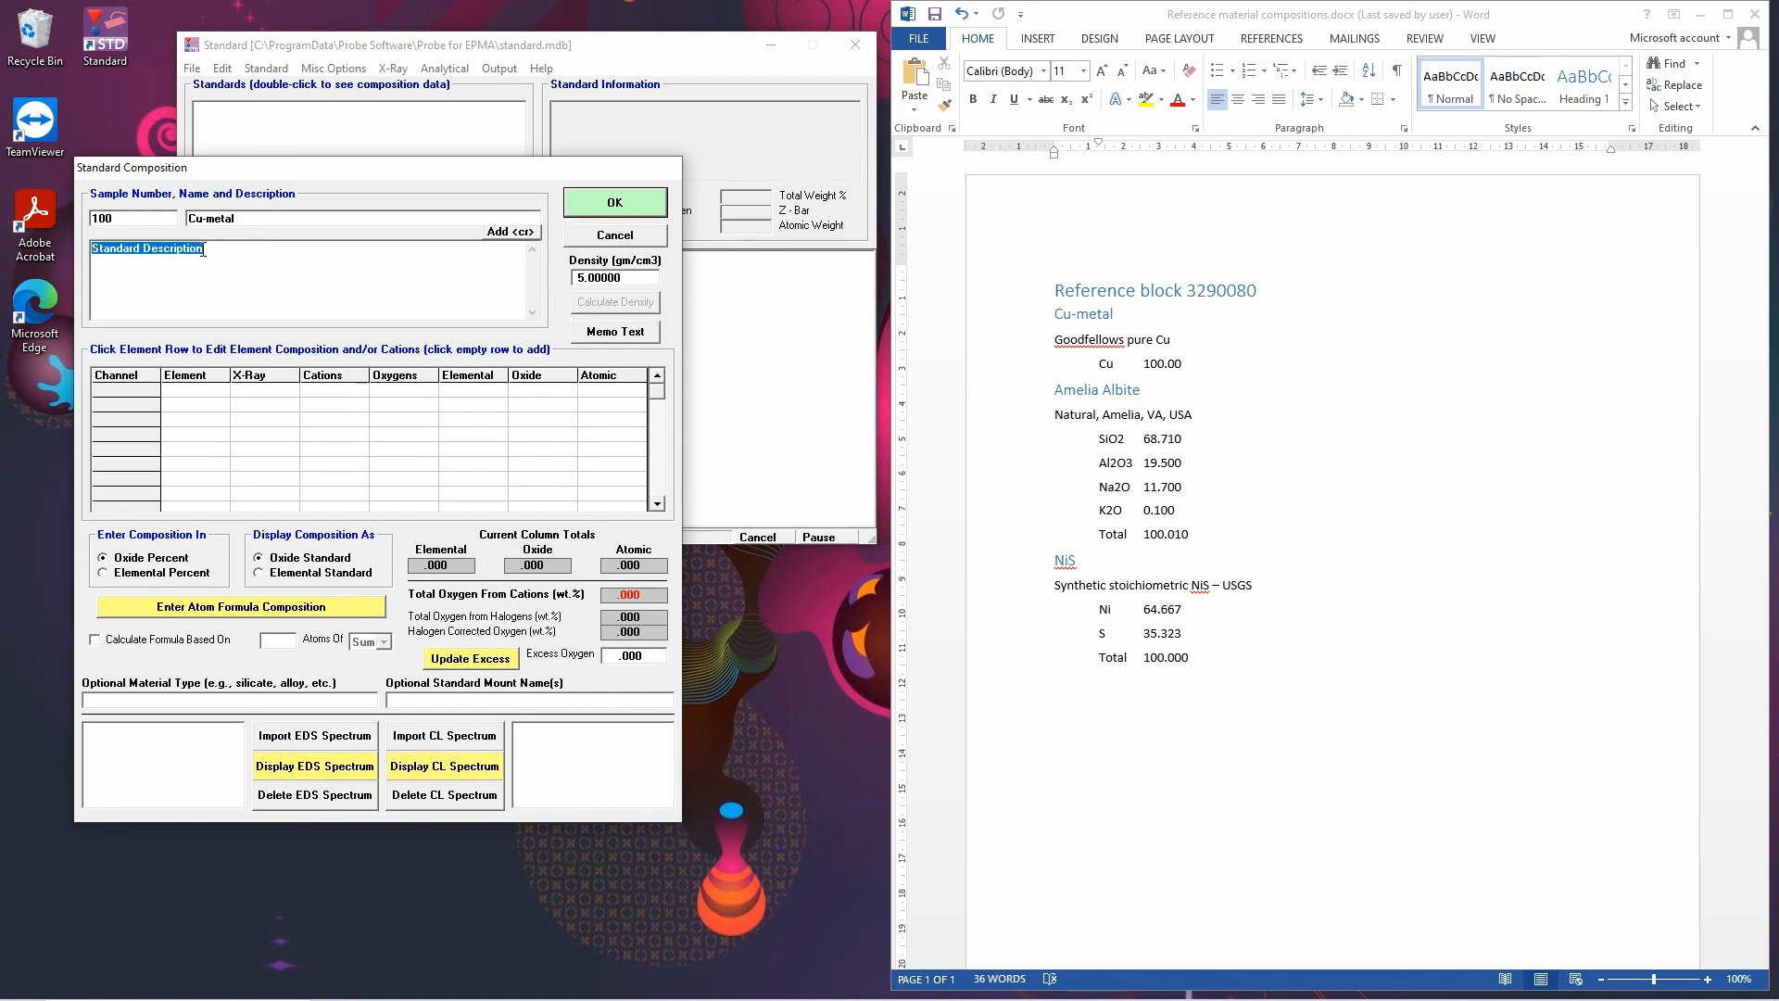
{"action": "type", "text": "Goodfellows"}
- Set the composition entry to Elemental Percent and the composition display to Elemental Standard
{"action": "left_click", "coordinate": [105, 573]}
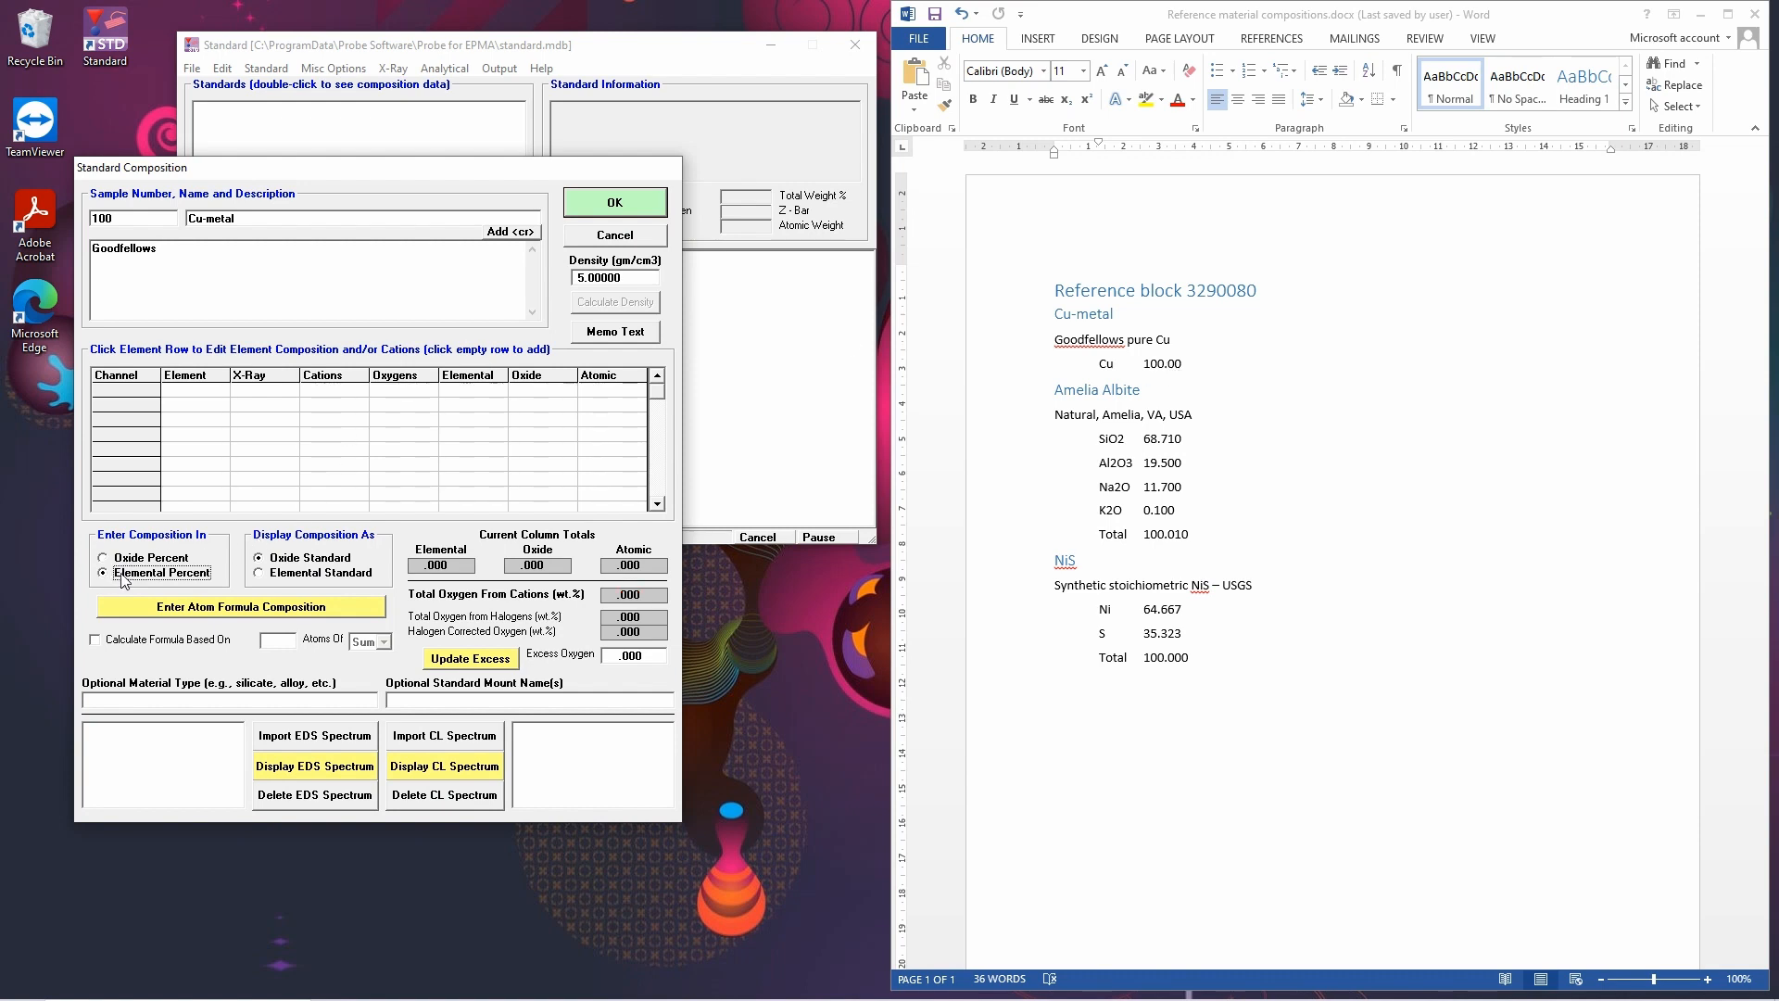
{"action": "left_click", "coordinate": [263, 575]}
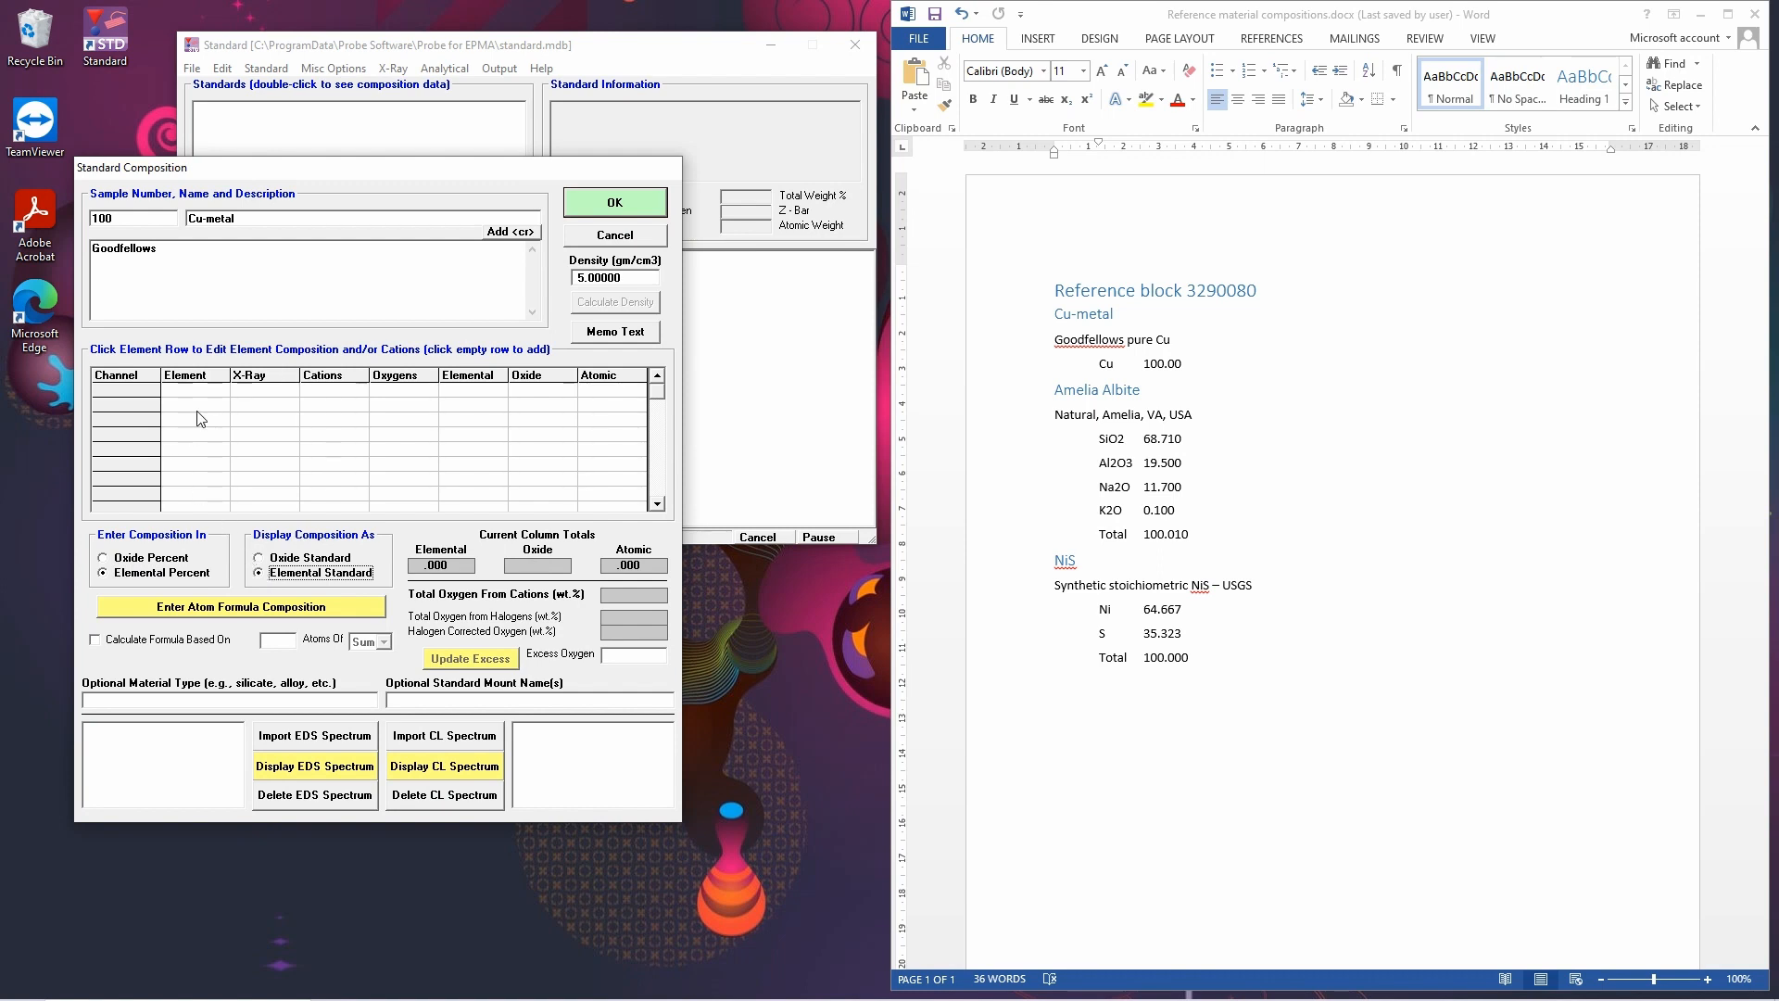
- Add element cu at 100 elemental weight percent to the Cu-metal standard and save the standard
{"action": "left_click", "coordinate": [121, 396]}
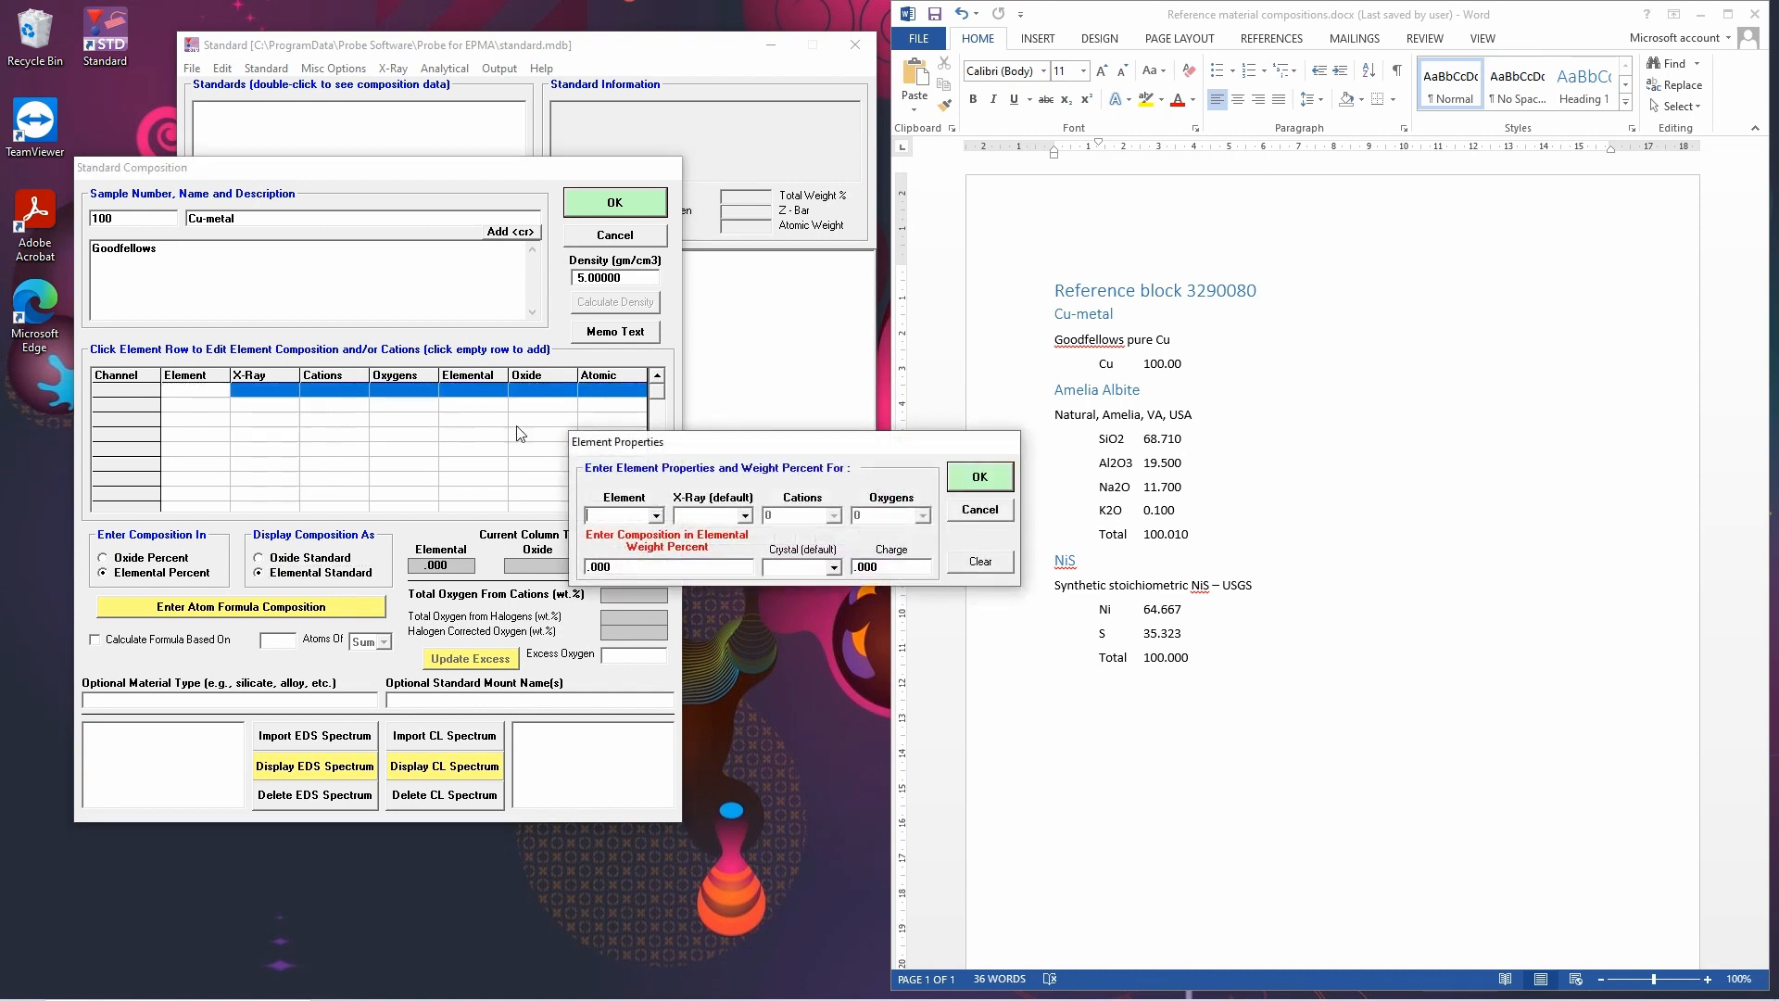
{"action": "left_click_drag", "start_coordinate": [736, 449], "coordinate": [601, 428]}
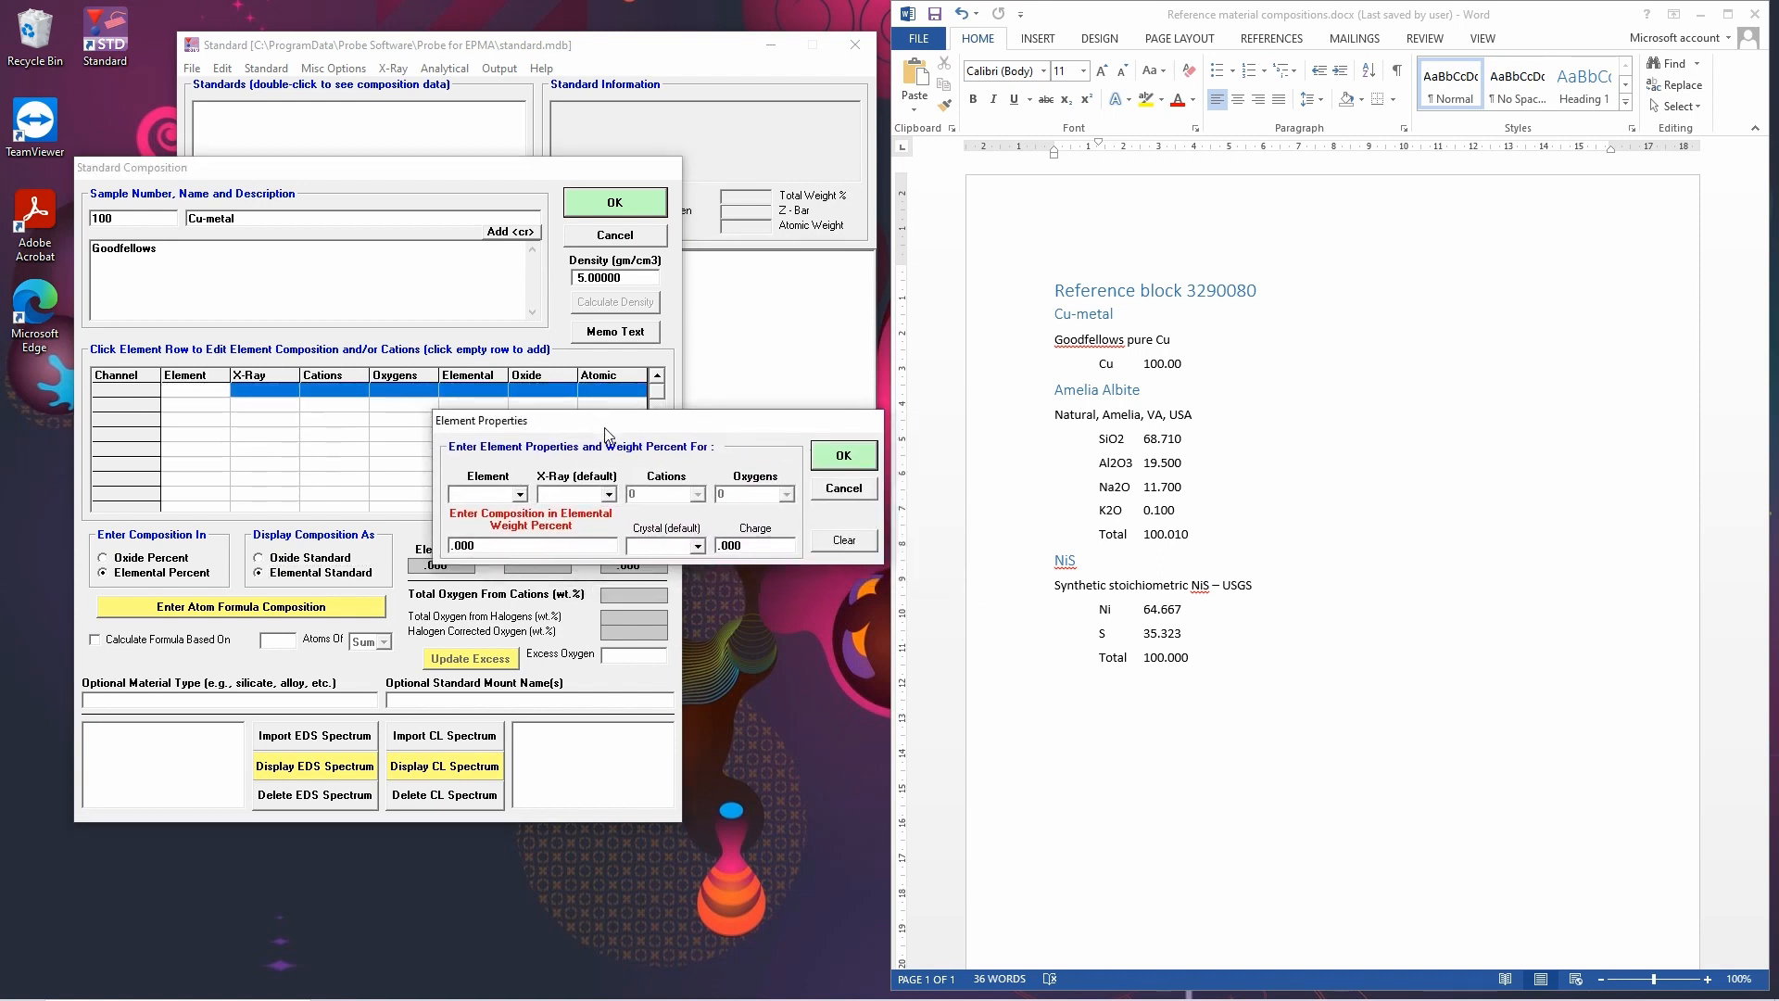
{"action": "left_click", "coordinate": [520, 494]}
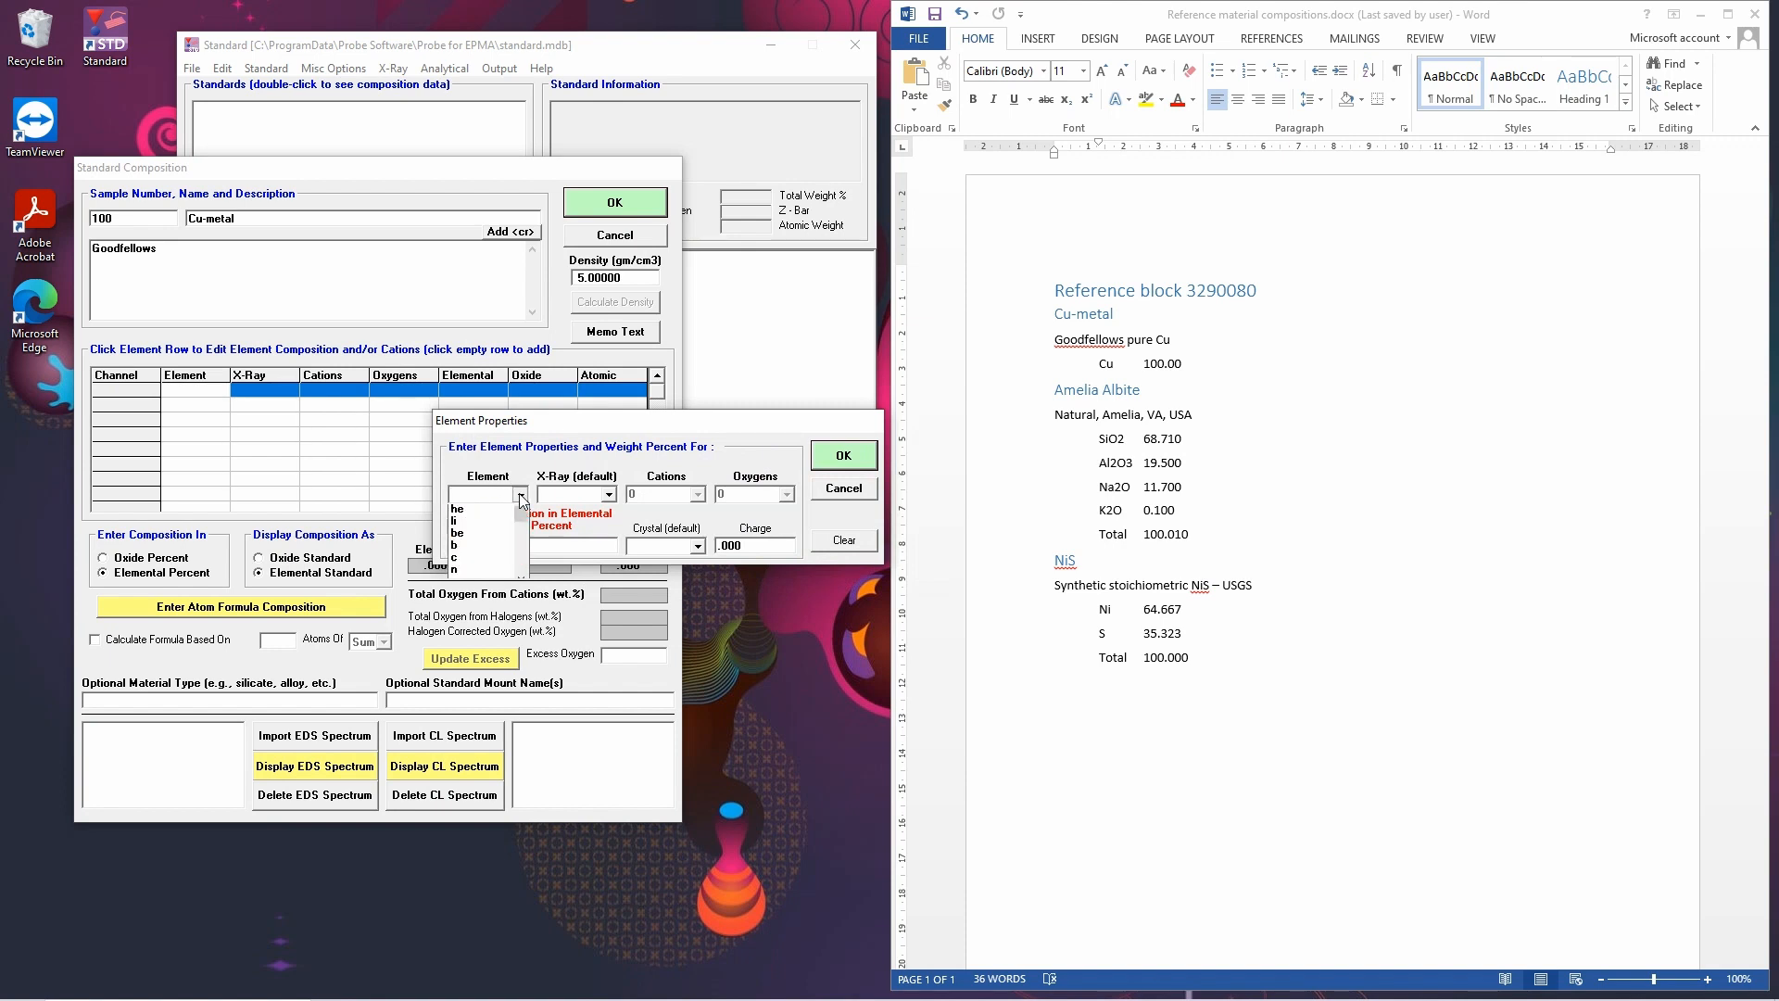
{"action": "left_click", "coordinate": [474, 493]}
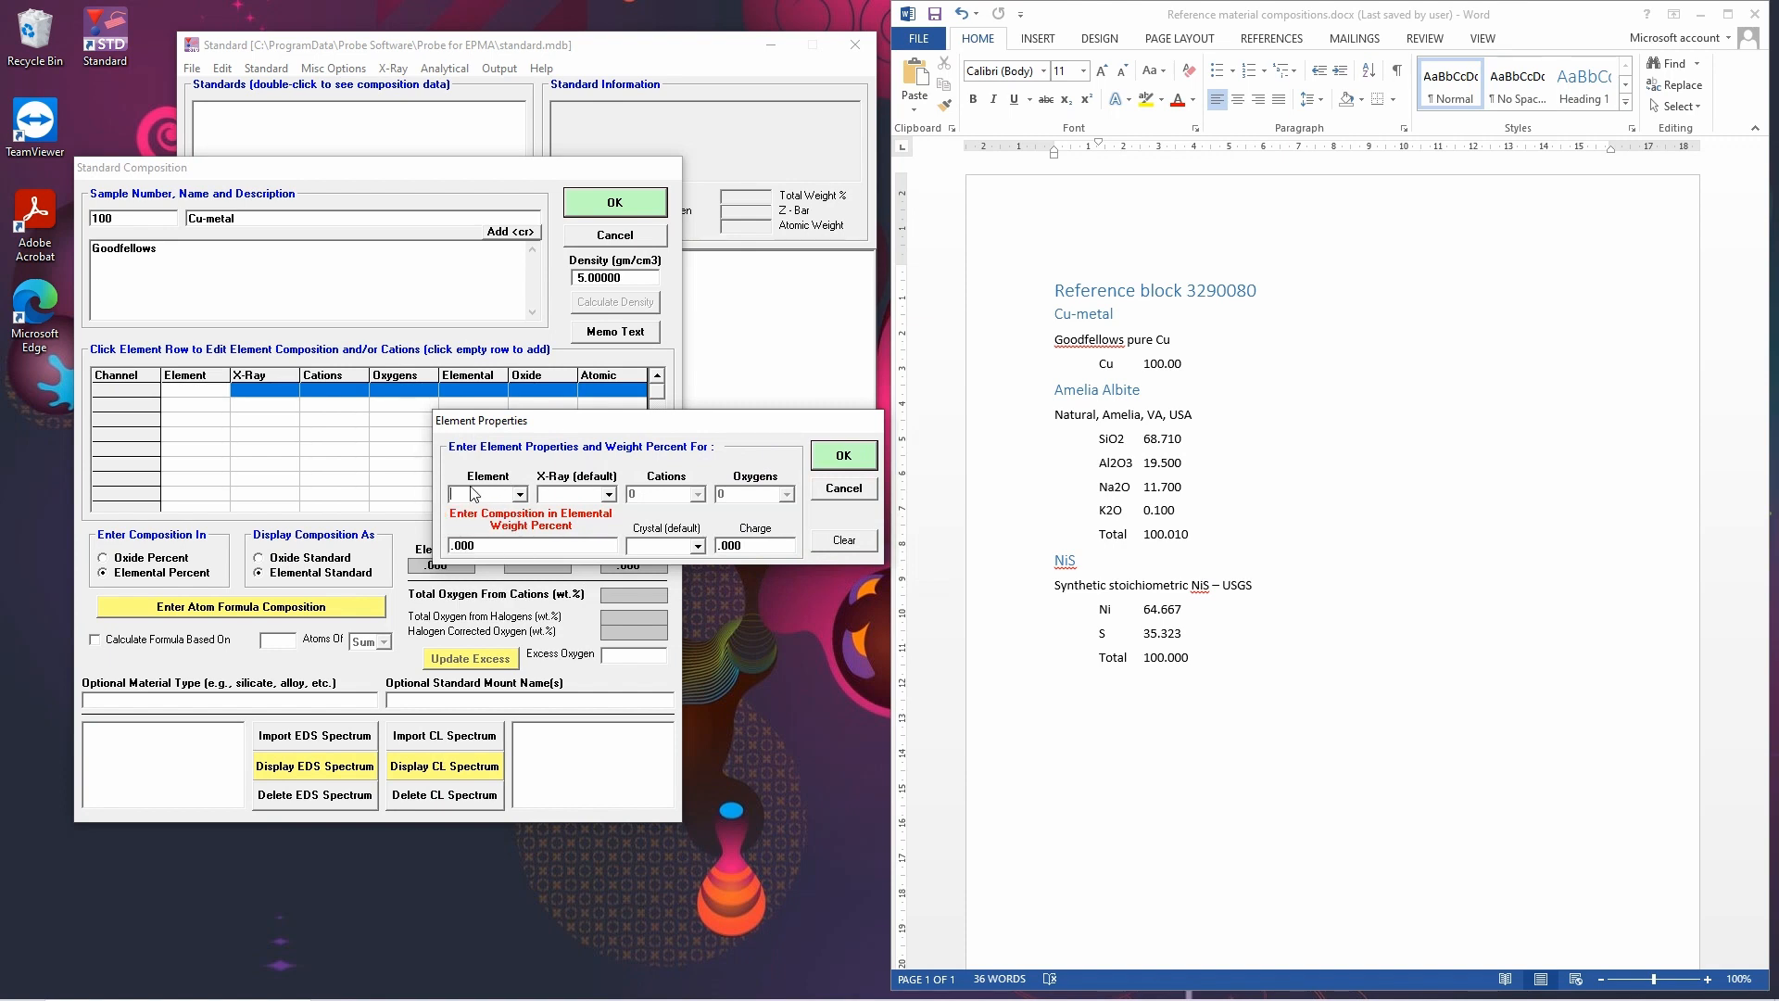
{"action": "type", "text": "cu"}
{"action": "left_click", "coordinate": [488, 547]}
{"action": "type", "text": "100"}
{"action": "left_click", "coordinate": [842, 458]}
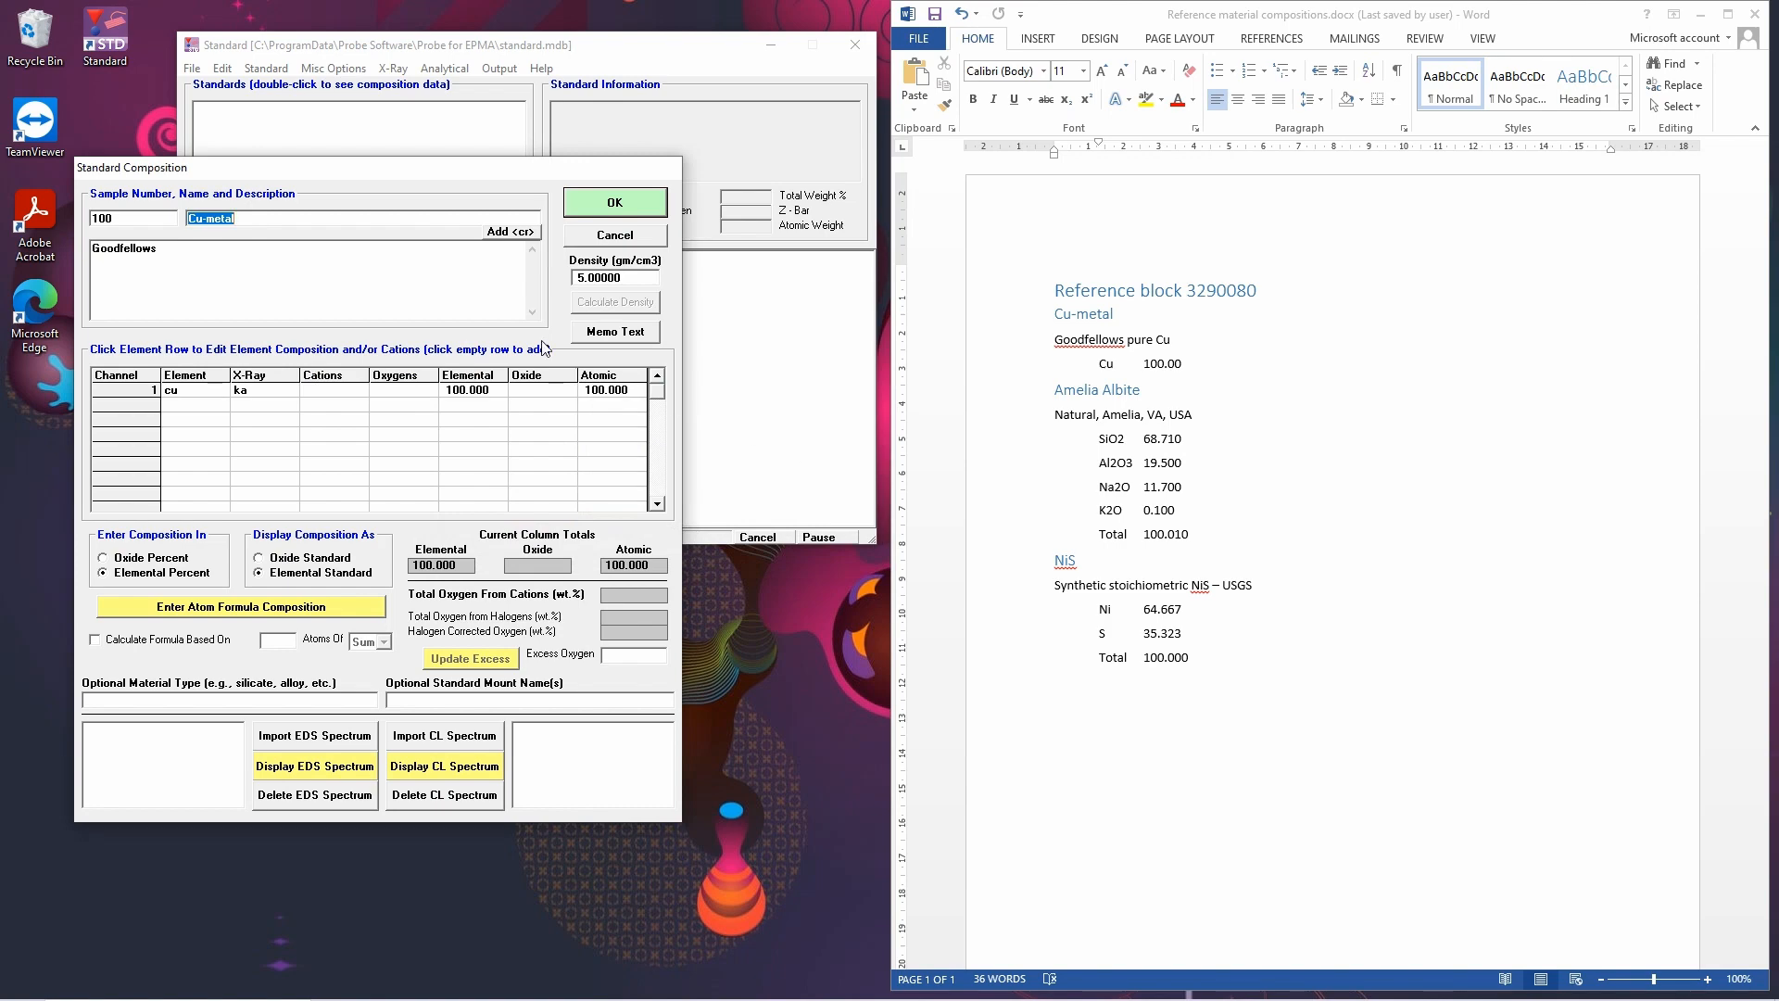
{"action": "left_click", "coordinate": [594, 212]}
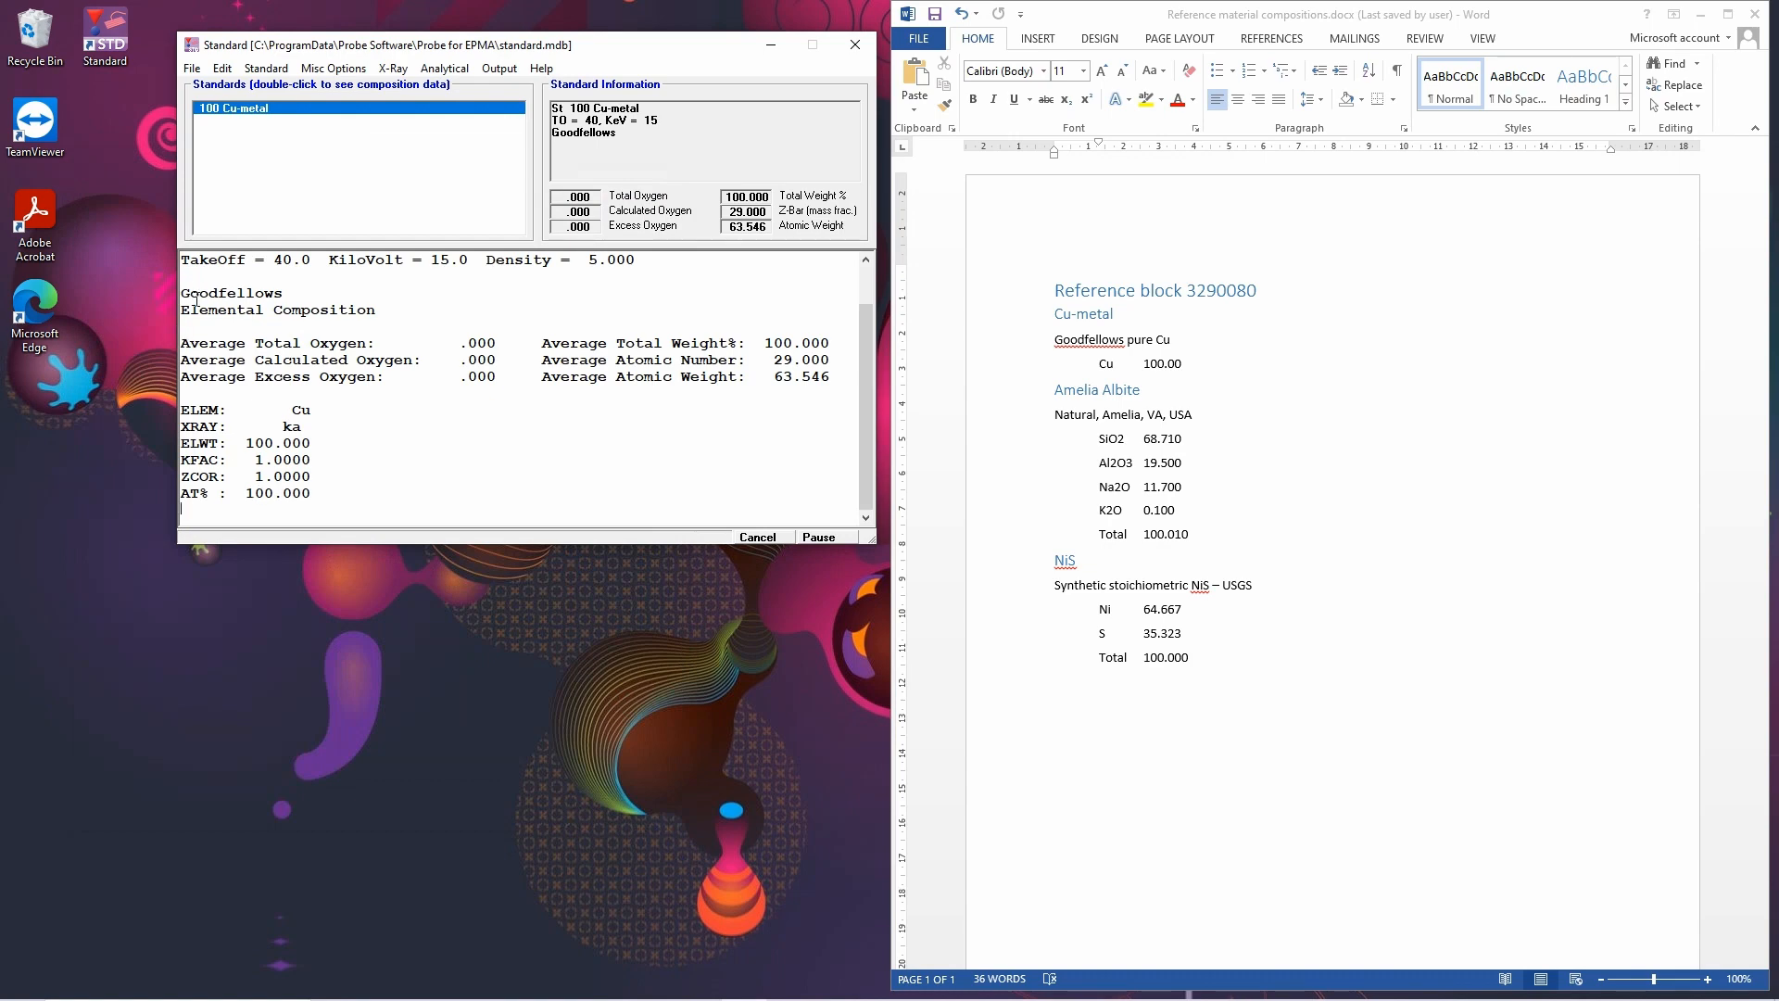
- Create a new standard with number 101, name Amelia Albite and description "Natural, VA, USA"
{"action": "left_click", "coordinate": [255, 70]}
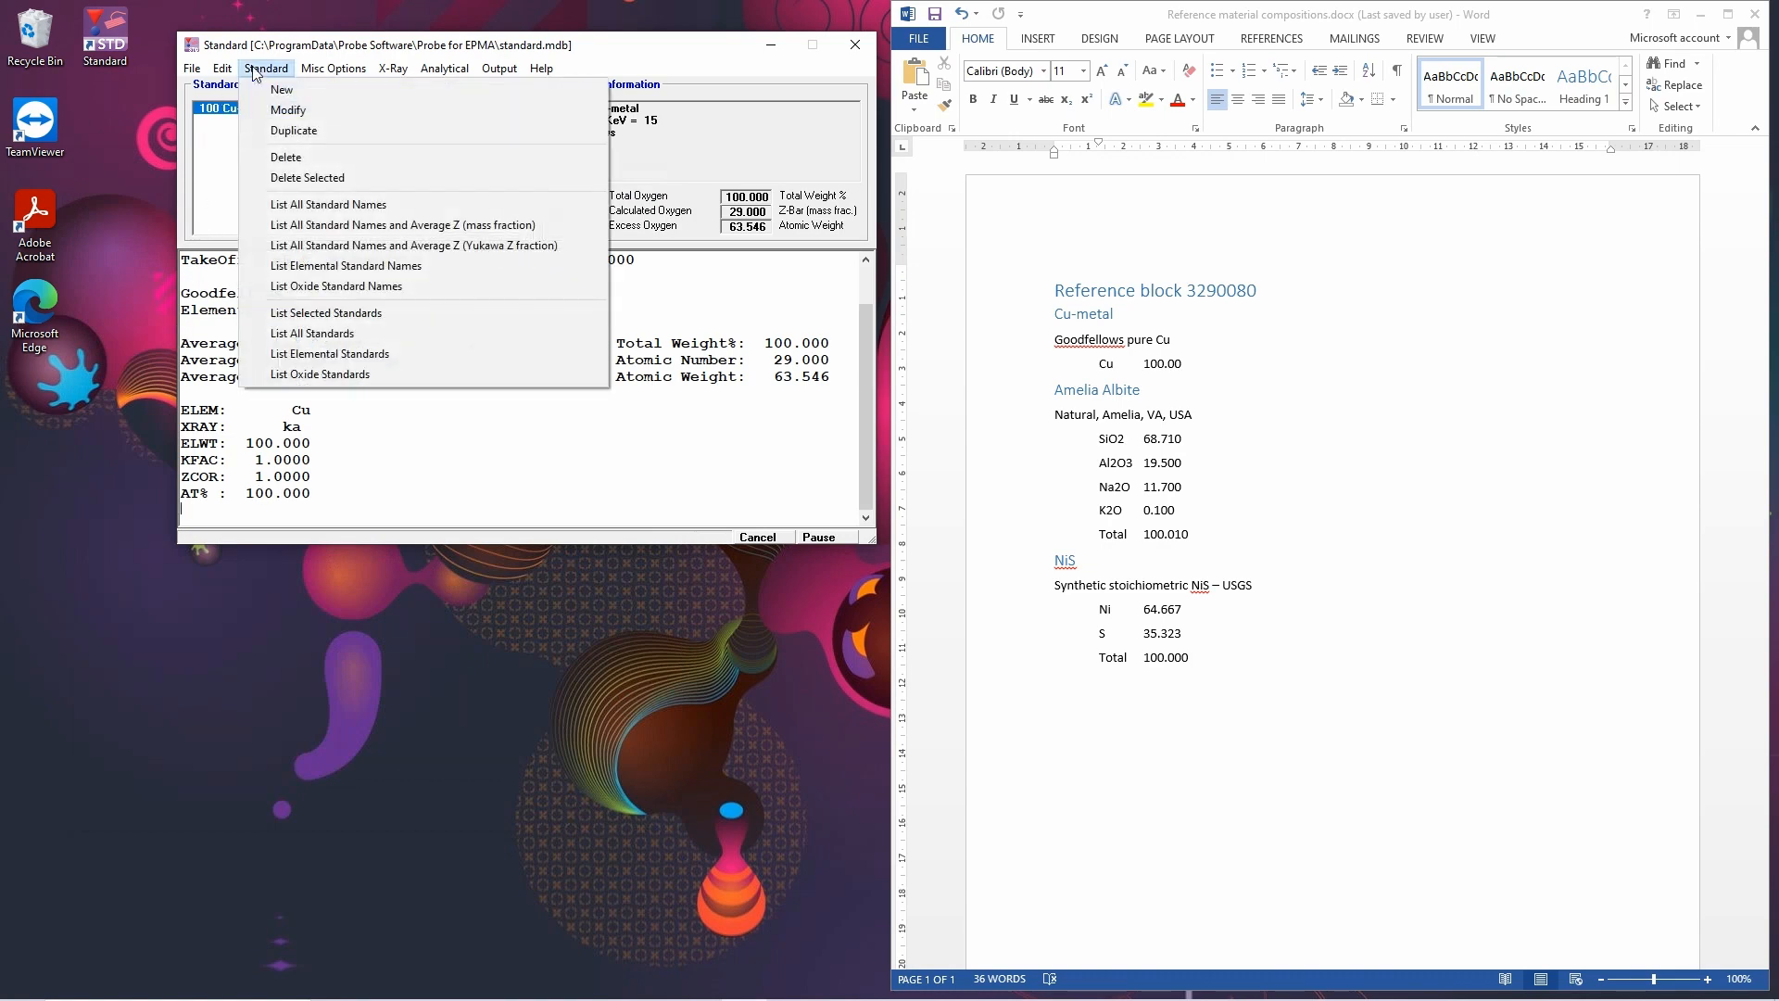
{"action": "left_click", "coordinate": [278, 89]}
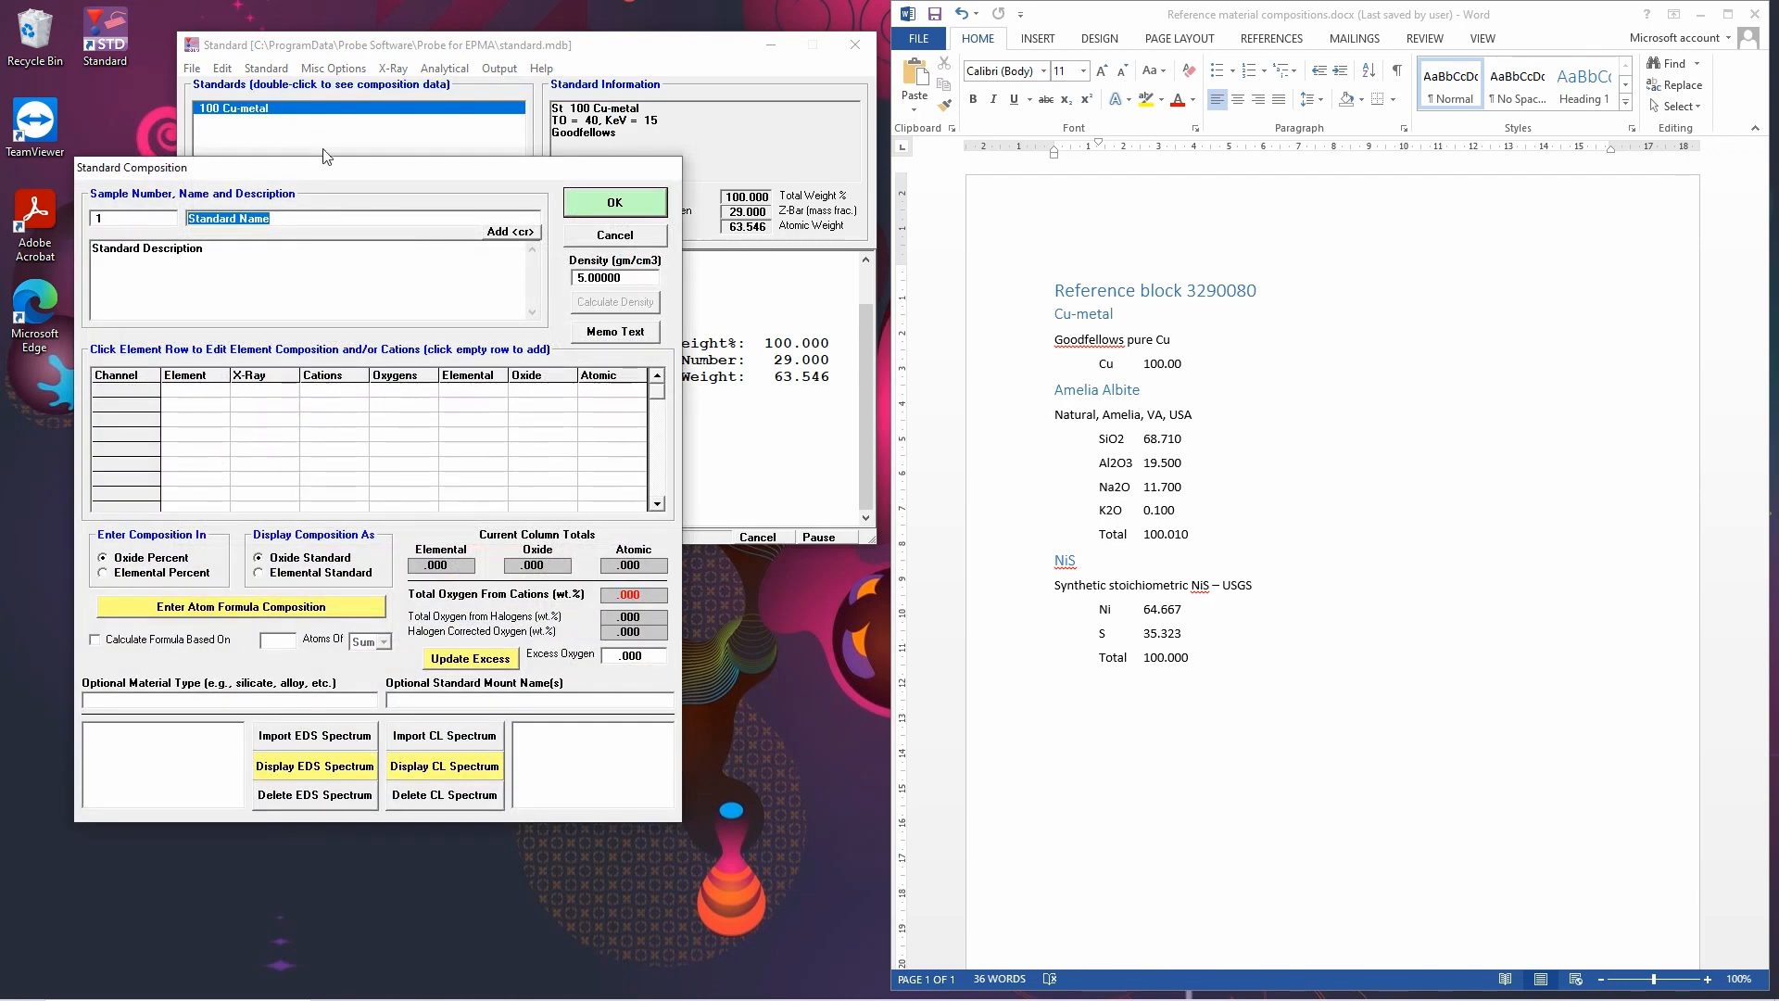
{"action": "left_click", "coordinate": [142, 226]}
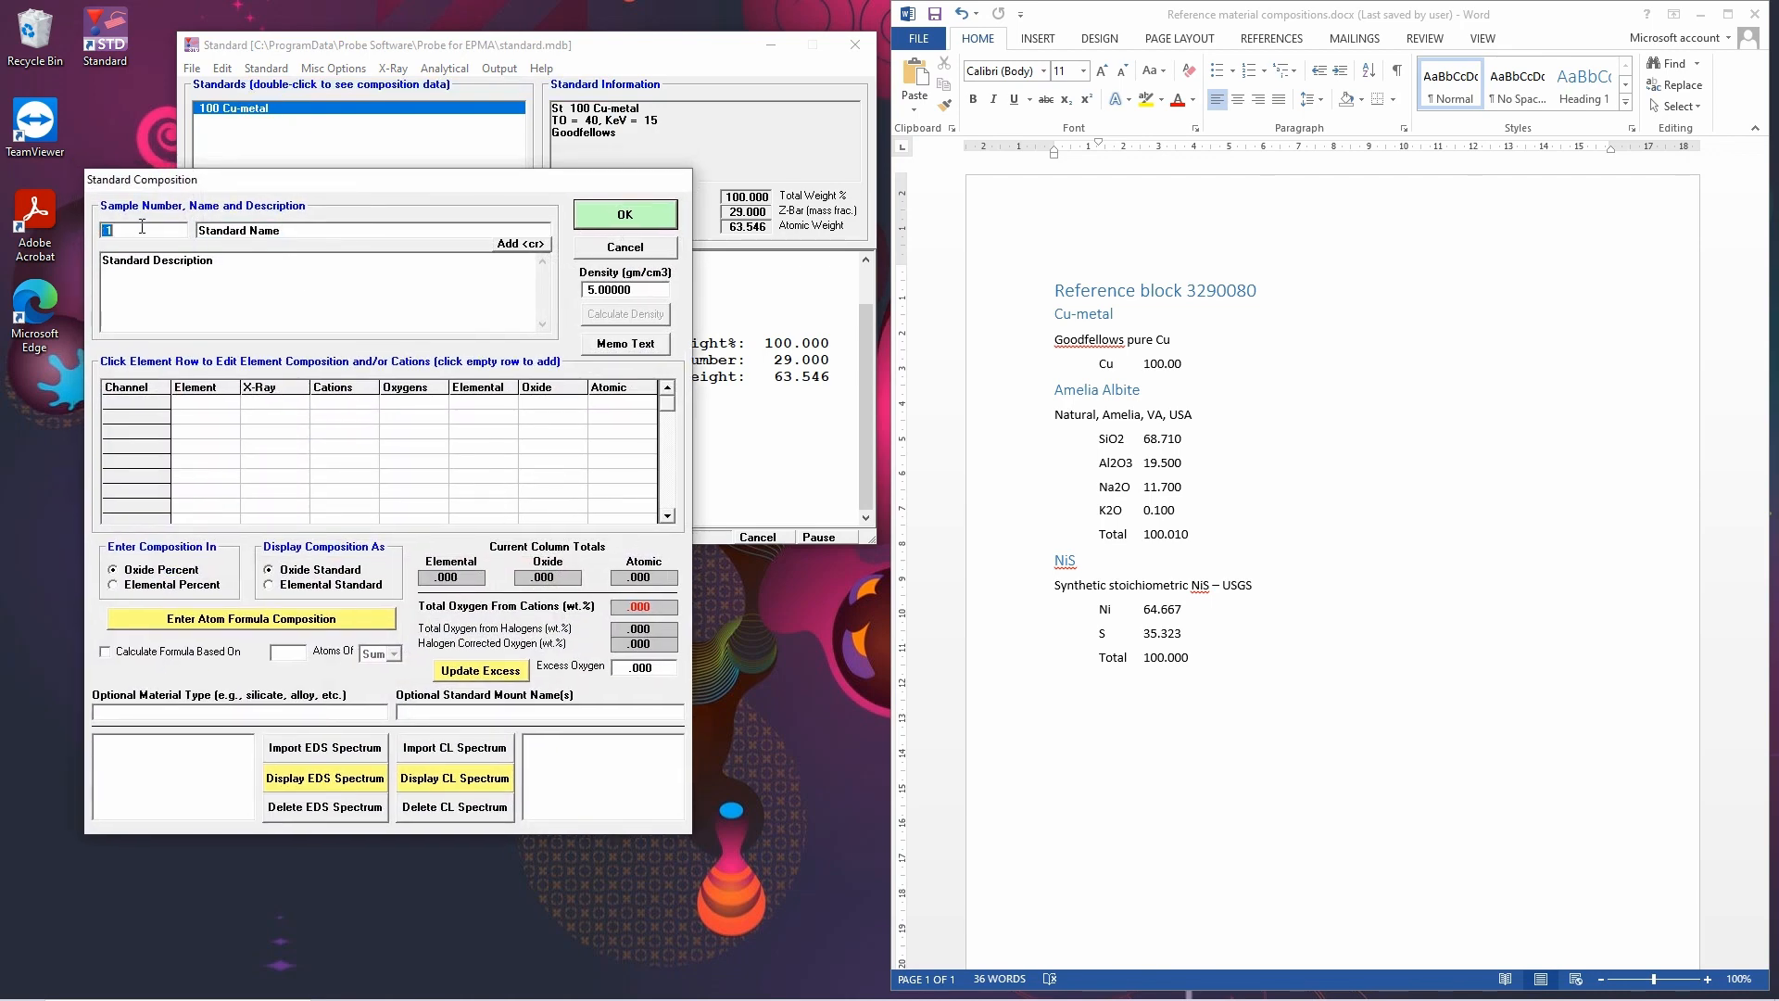
{"action": "type", "text": "101"}
{"action": "left_click", "coordinate": [258, 231]}
{"action": "type", "text": "Amelia Albite"}
{"action": "left_click", "coordinate": [139, 261]}
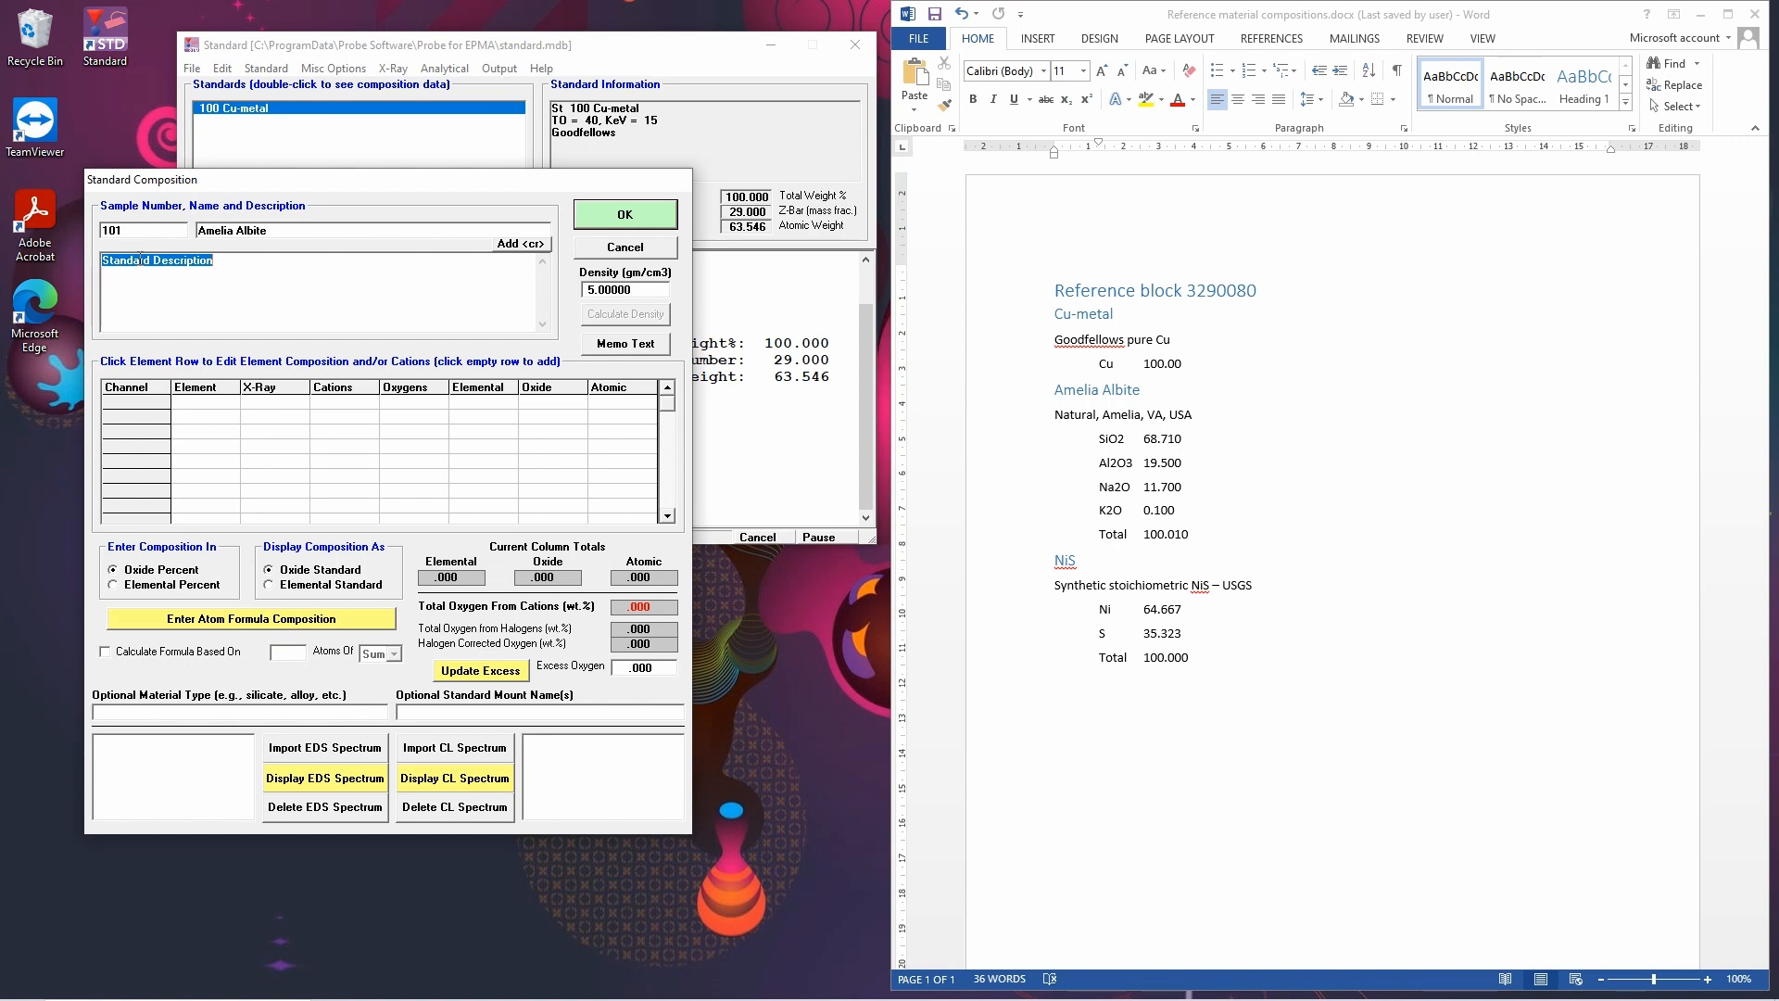
{"action": "type", "text": "Na"}
{"action": "type", "text": "tural, VA, USA"}
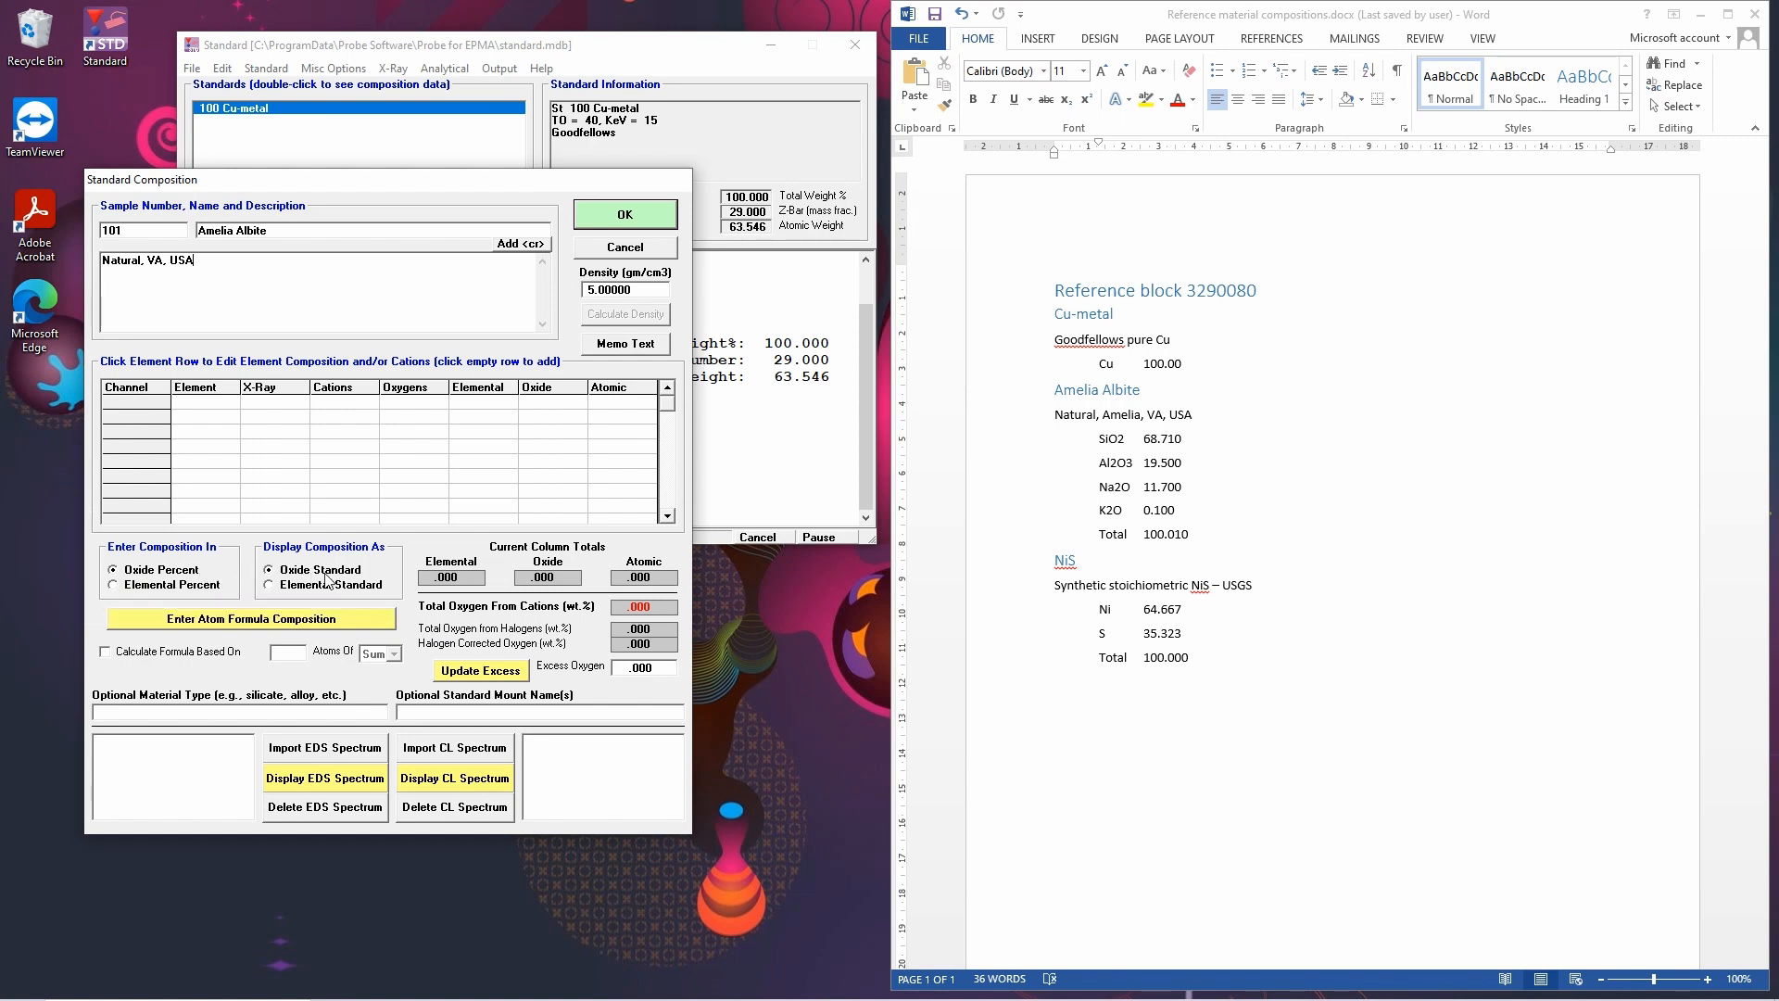
- Add element si with an oxide weight percent of 68.710 to the Amelia Albite composition
{"action": "left_click", "coordinate": [151, 403]}
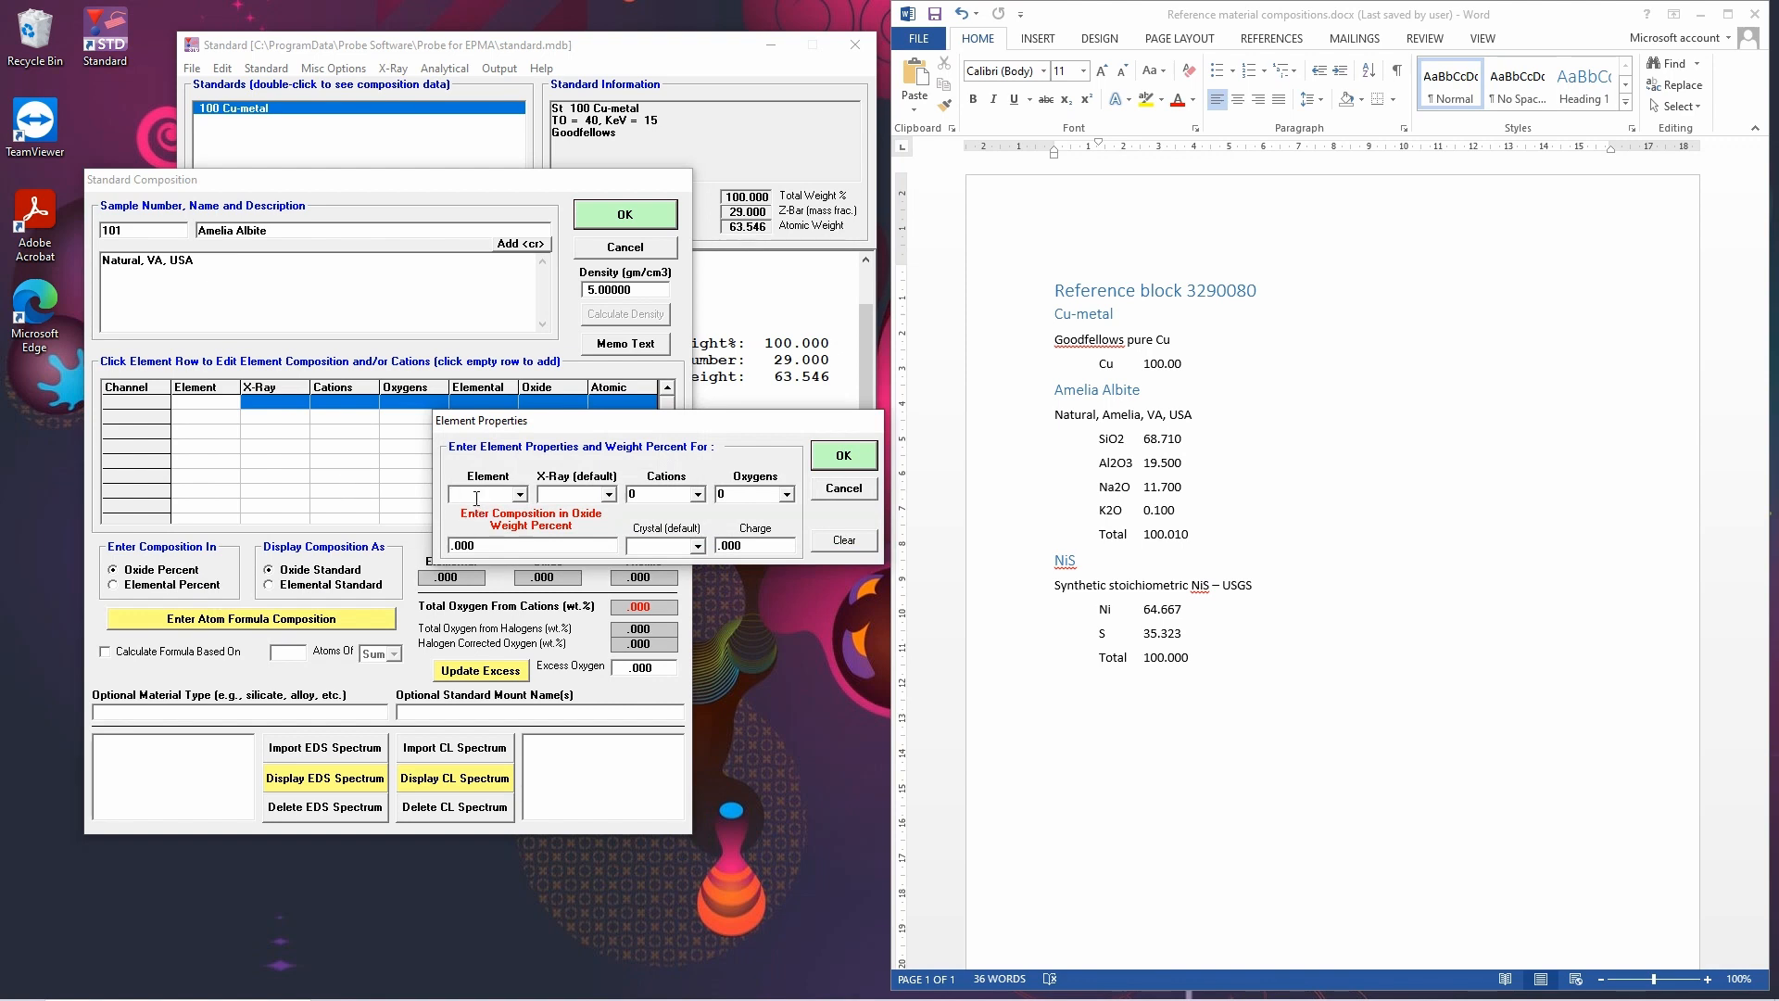
{"action": "type", "text": "si"}
{"action": "left_click", "coordinate": [502, 547]}
{"action": "type", "text": "68.710"}
{"action": "left_click", "coordinate": [844, 457]}
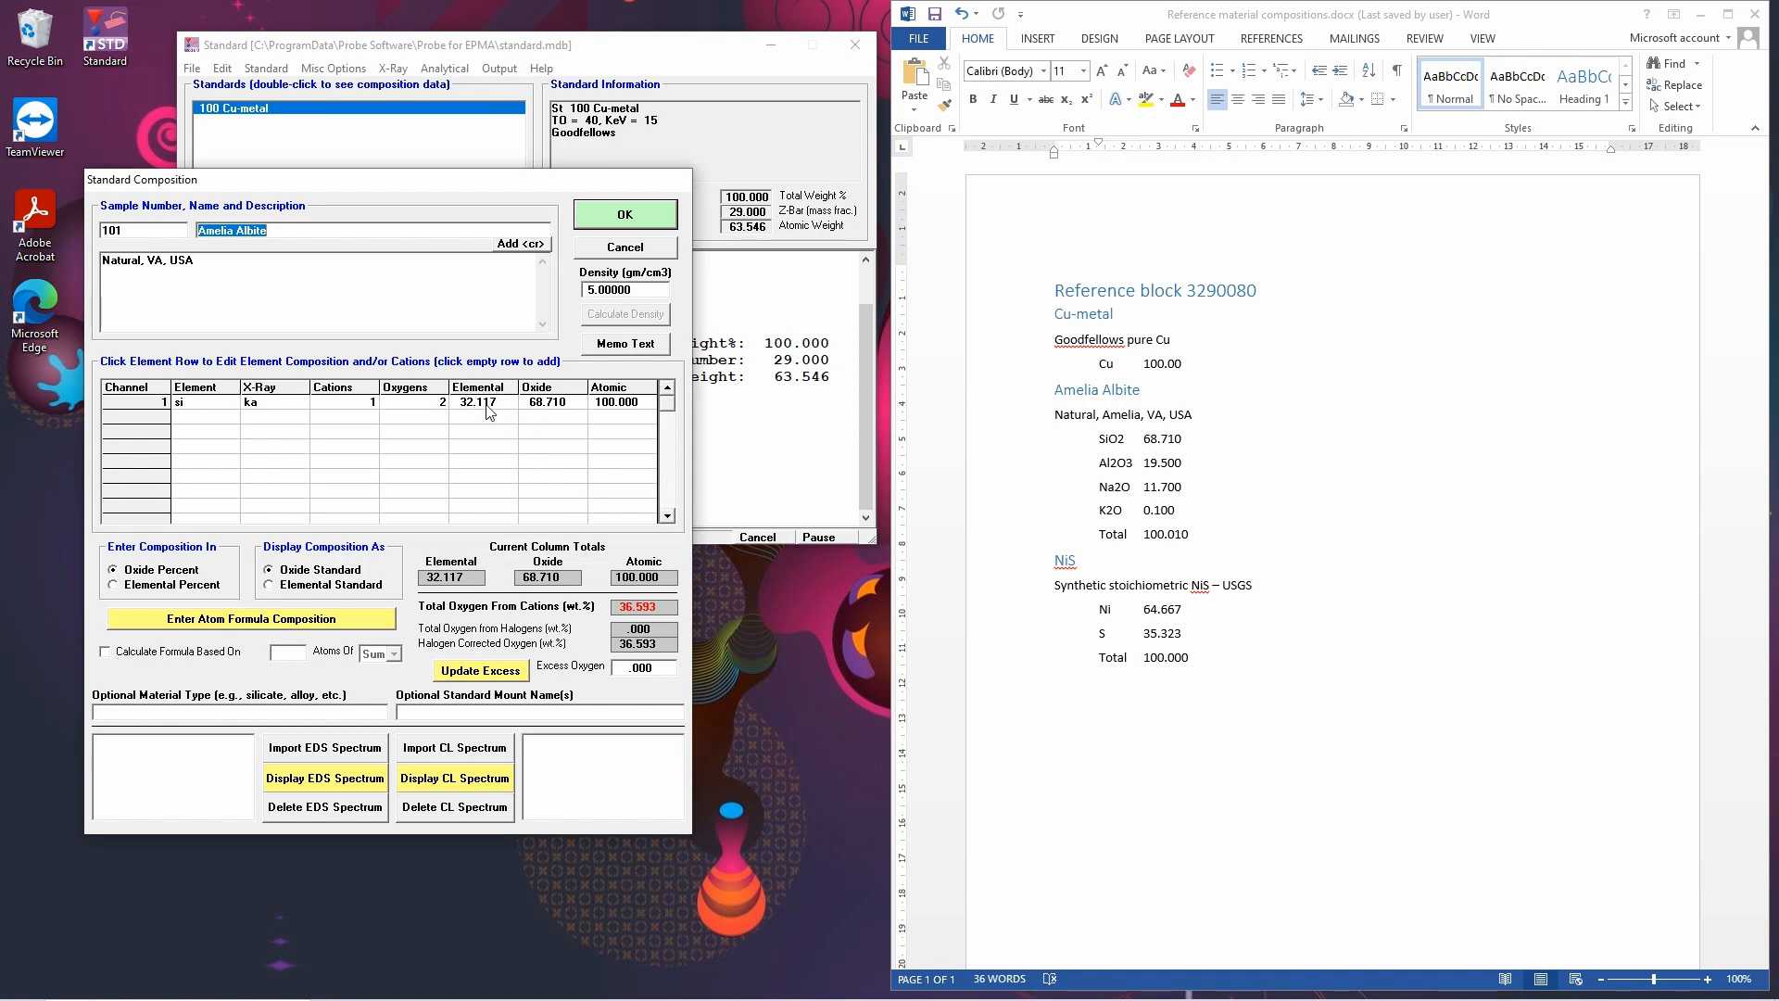
- Add element al with an oxide weight percent of 19.5 in the next empty composition row
{"action": "left_click", "coordinate": [136, 419]}
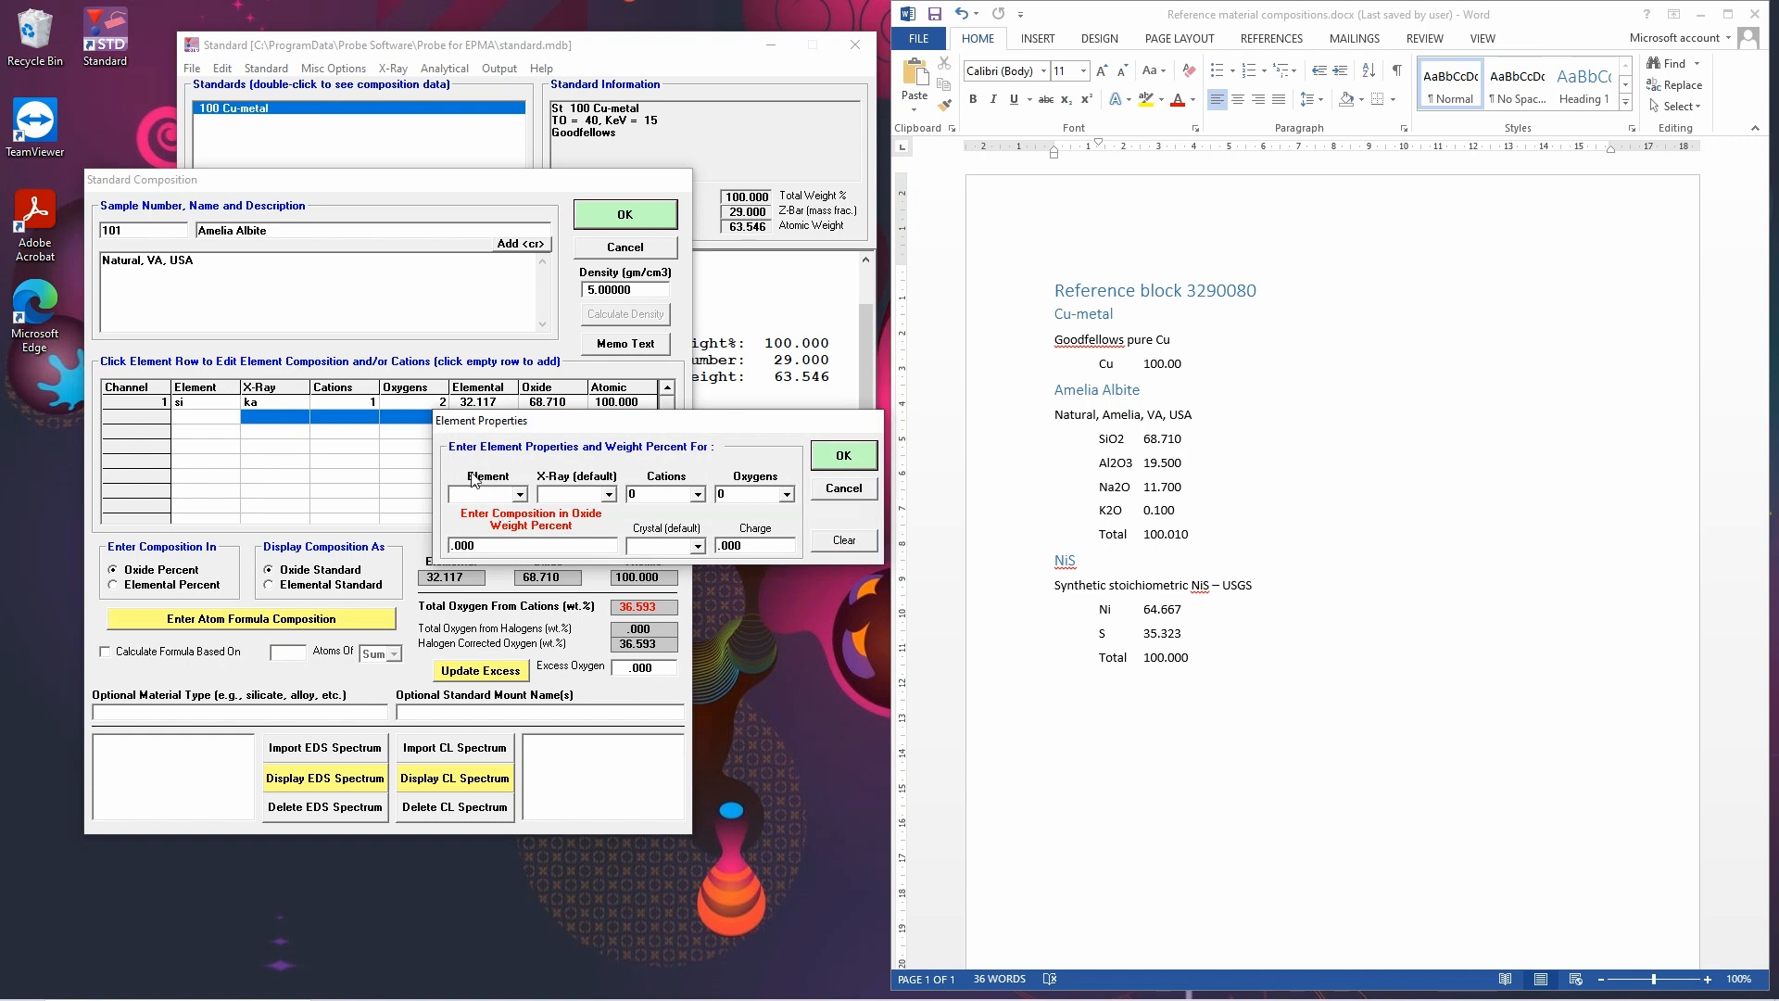
{"action": "type", "text": "al"}
{"action": "left_click", "coordinate": [476, 546]}
{"action": "type", "text": "19.5"}
{"action": "left_click", "coordinate": [847, 458]}
- Add element na with an oxide weight percent of 11.700 in the next empty composition row
{"action": "left_click", "coordinate": [145, 437]}
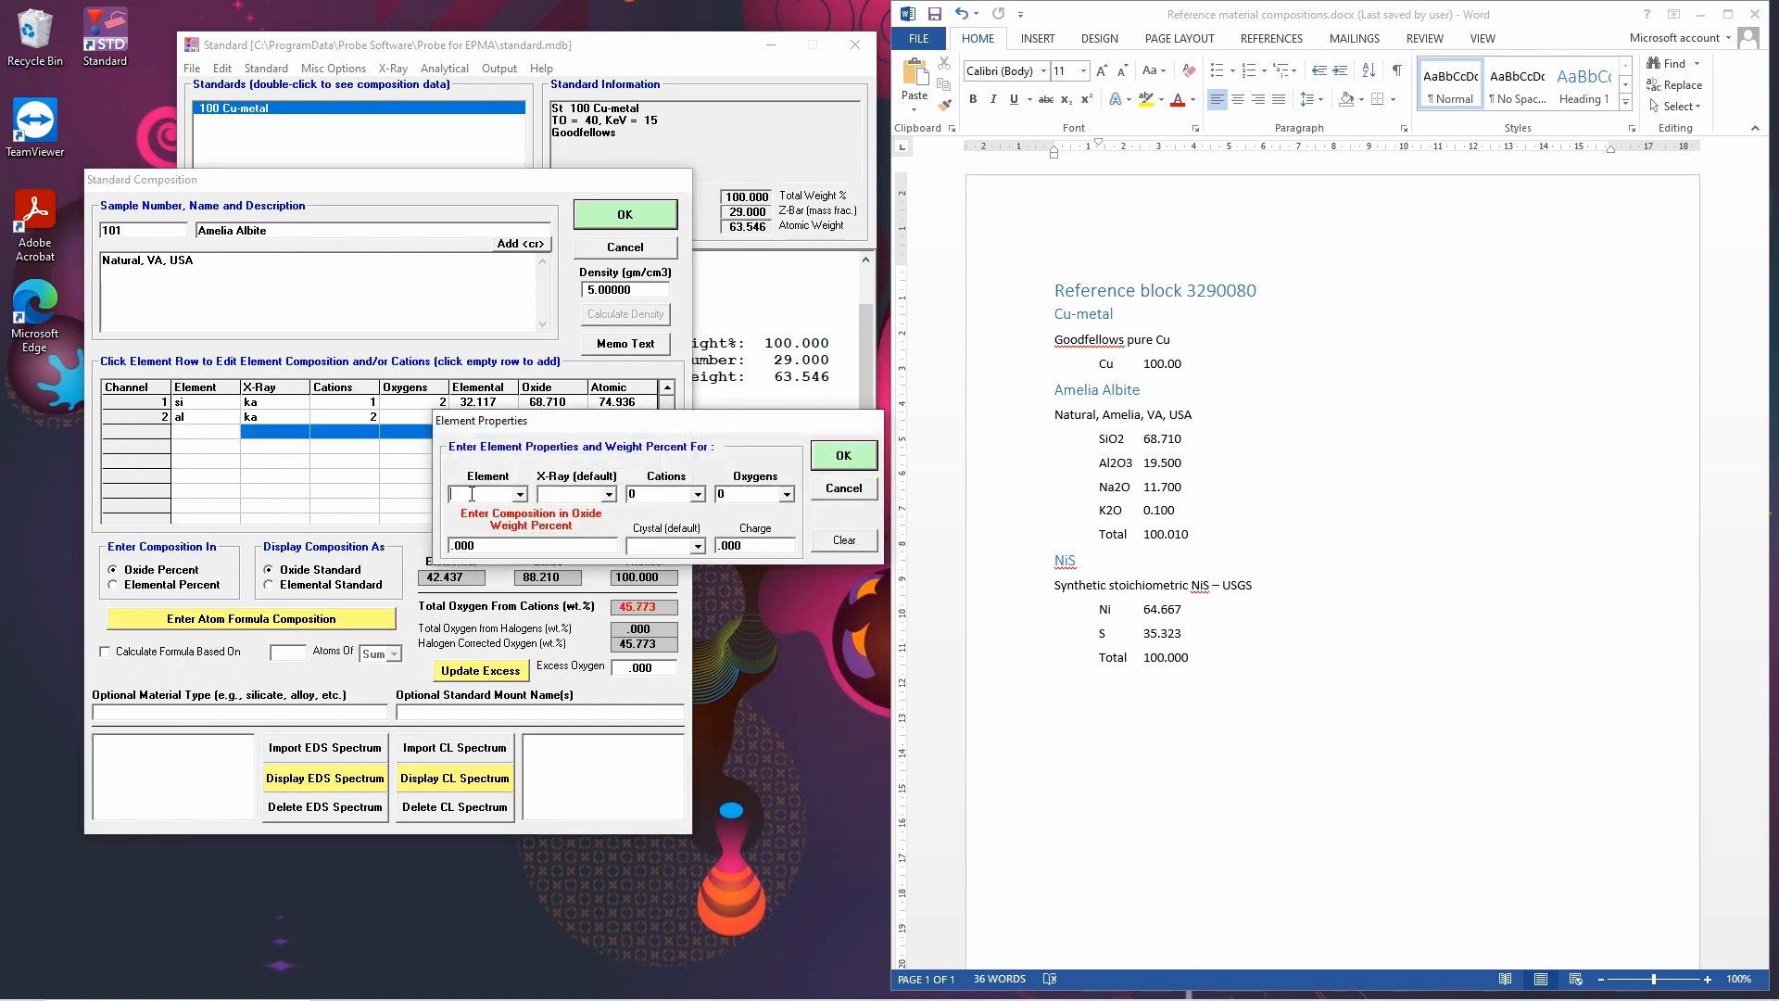
{"action": "type", "text": "na"}
{"action": "left_click", "coordinate": [485, 546]}
{"action": "type", "text": "11.700"}
{"action": "left_click", "coordinate": [832, 458]}
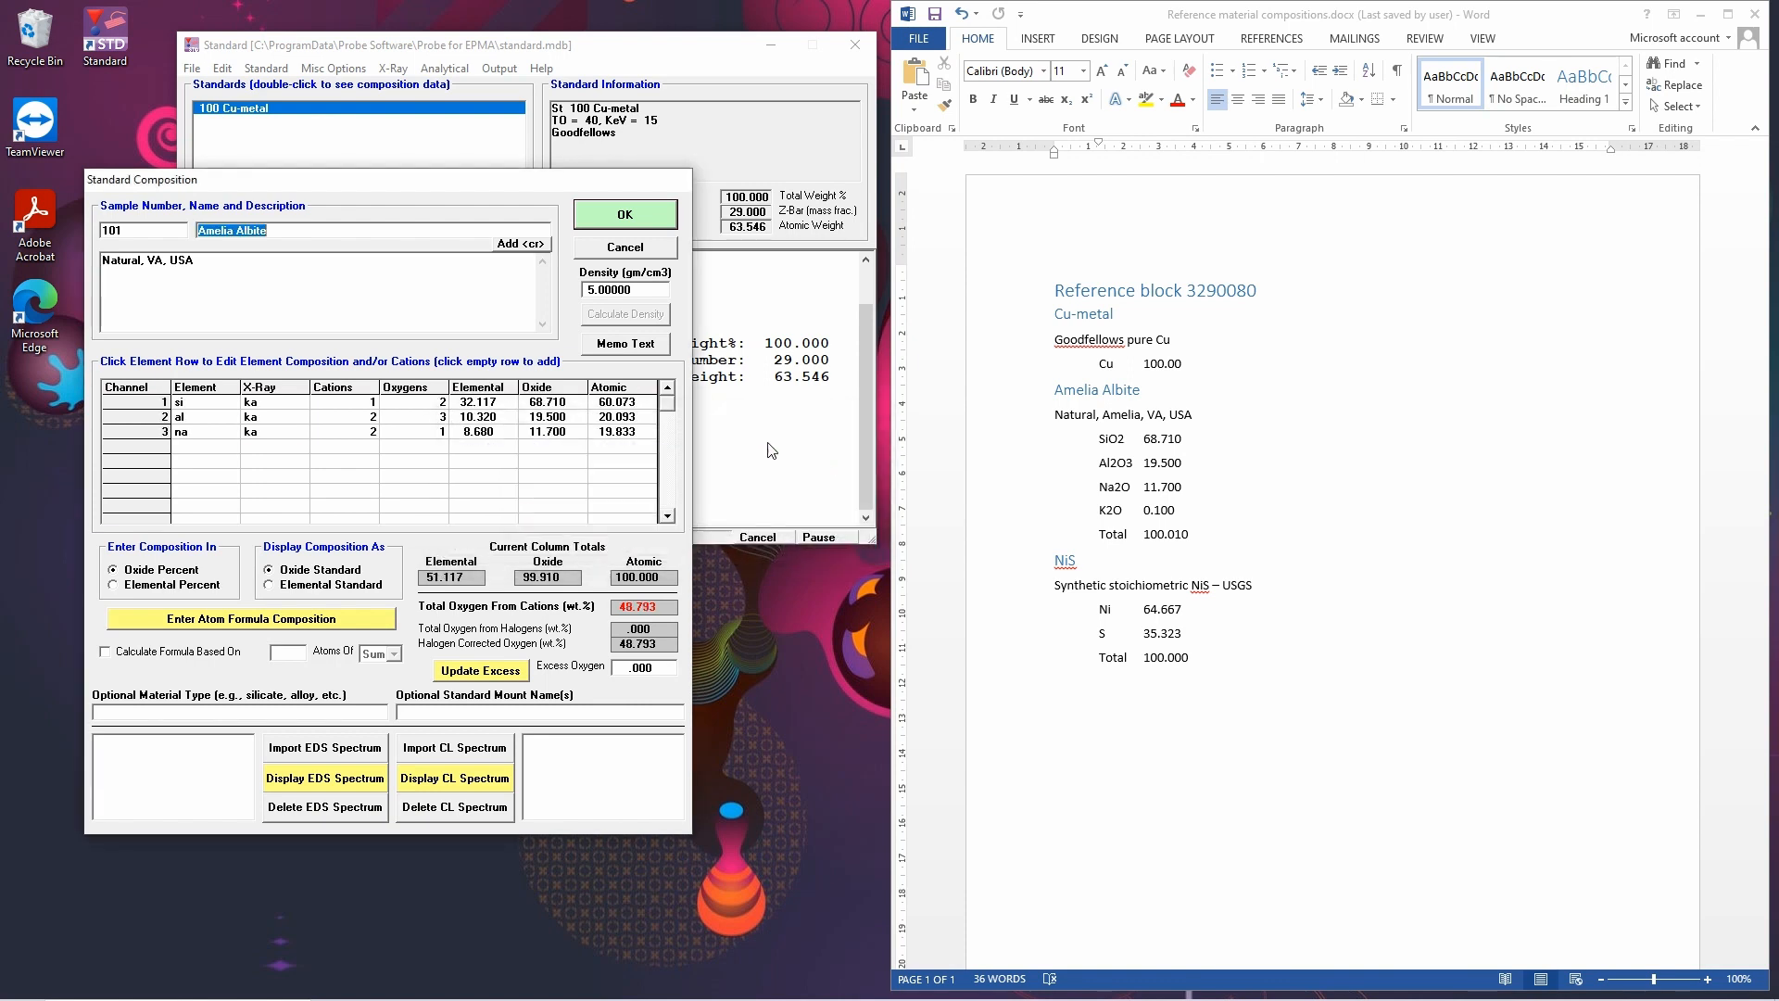
- Add element k with an oxide weight percent of 0.1 in the next empty composition row
{"action": "left_click", "coordinate": [160, 447]}
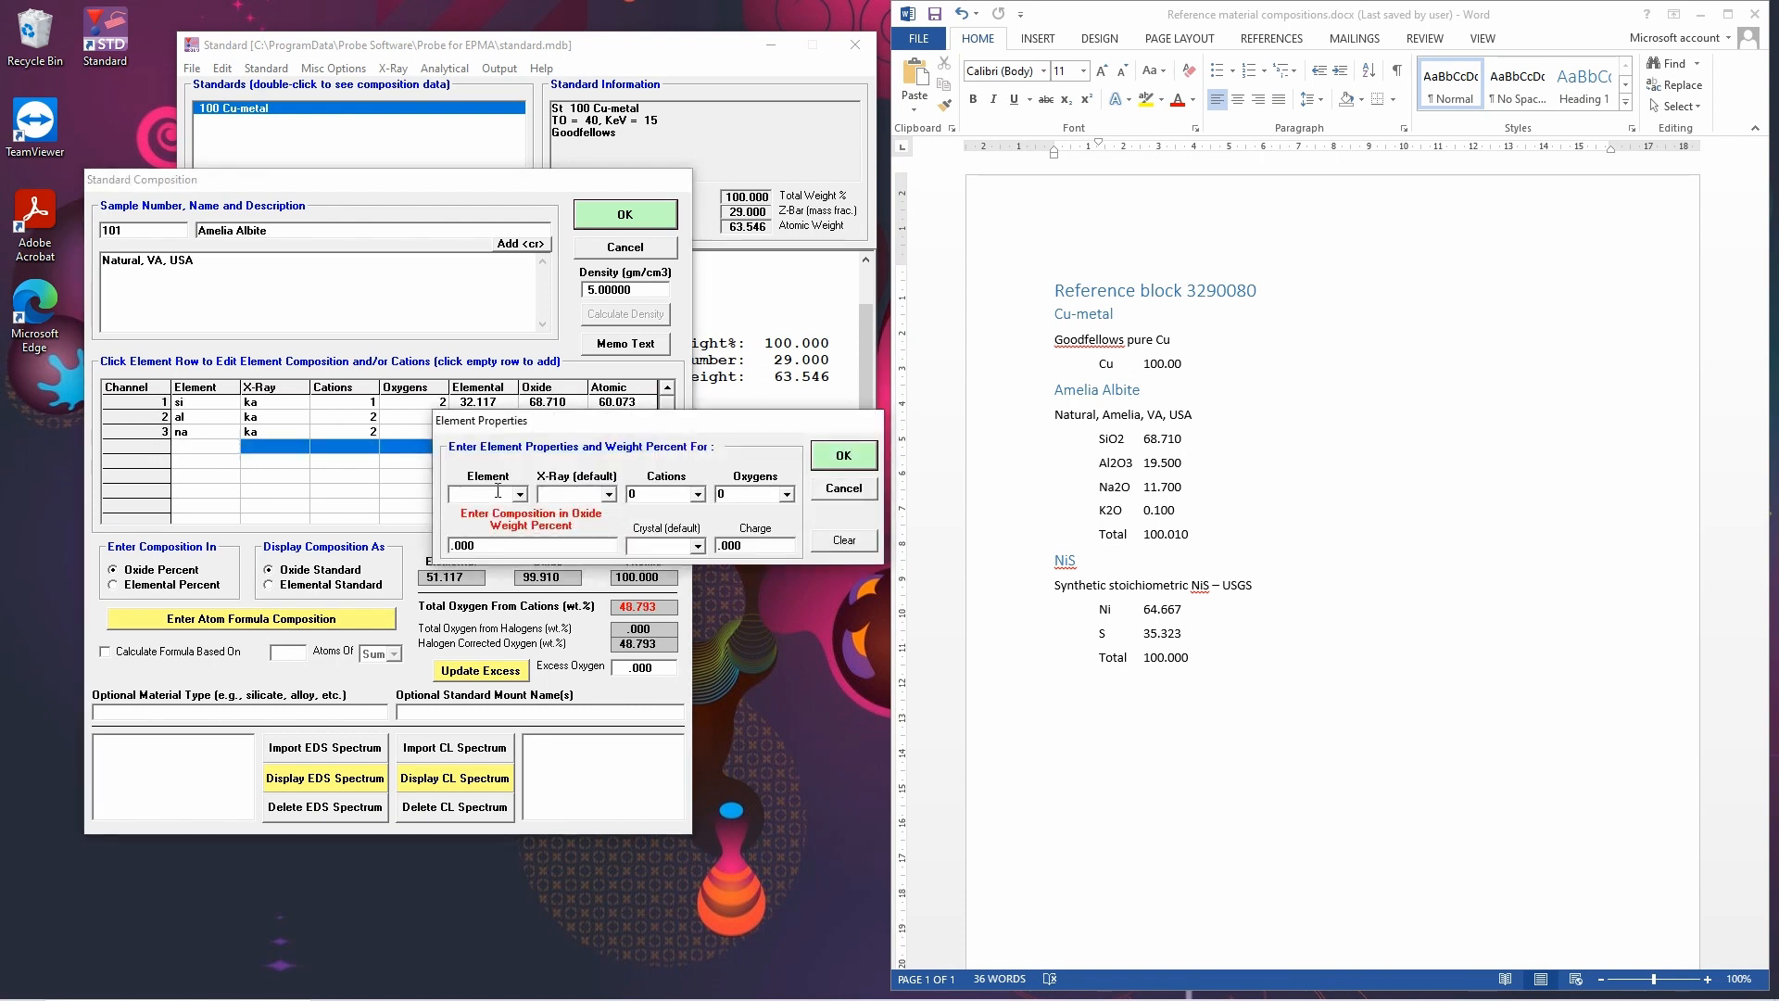
{"action": "type", "text": "k"}
{"action": "left_click", "coordinate": [501, 546]}
{"action": "type", "text": "0.1"}
{"action": "left_click", "coordinate": [849, 463]}
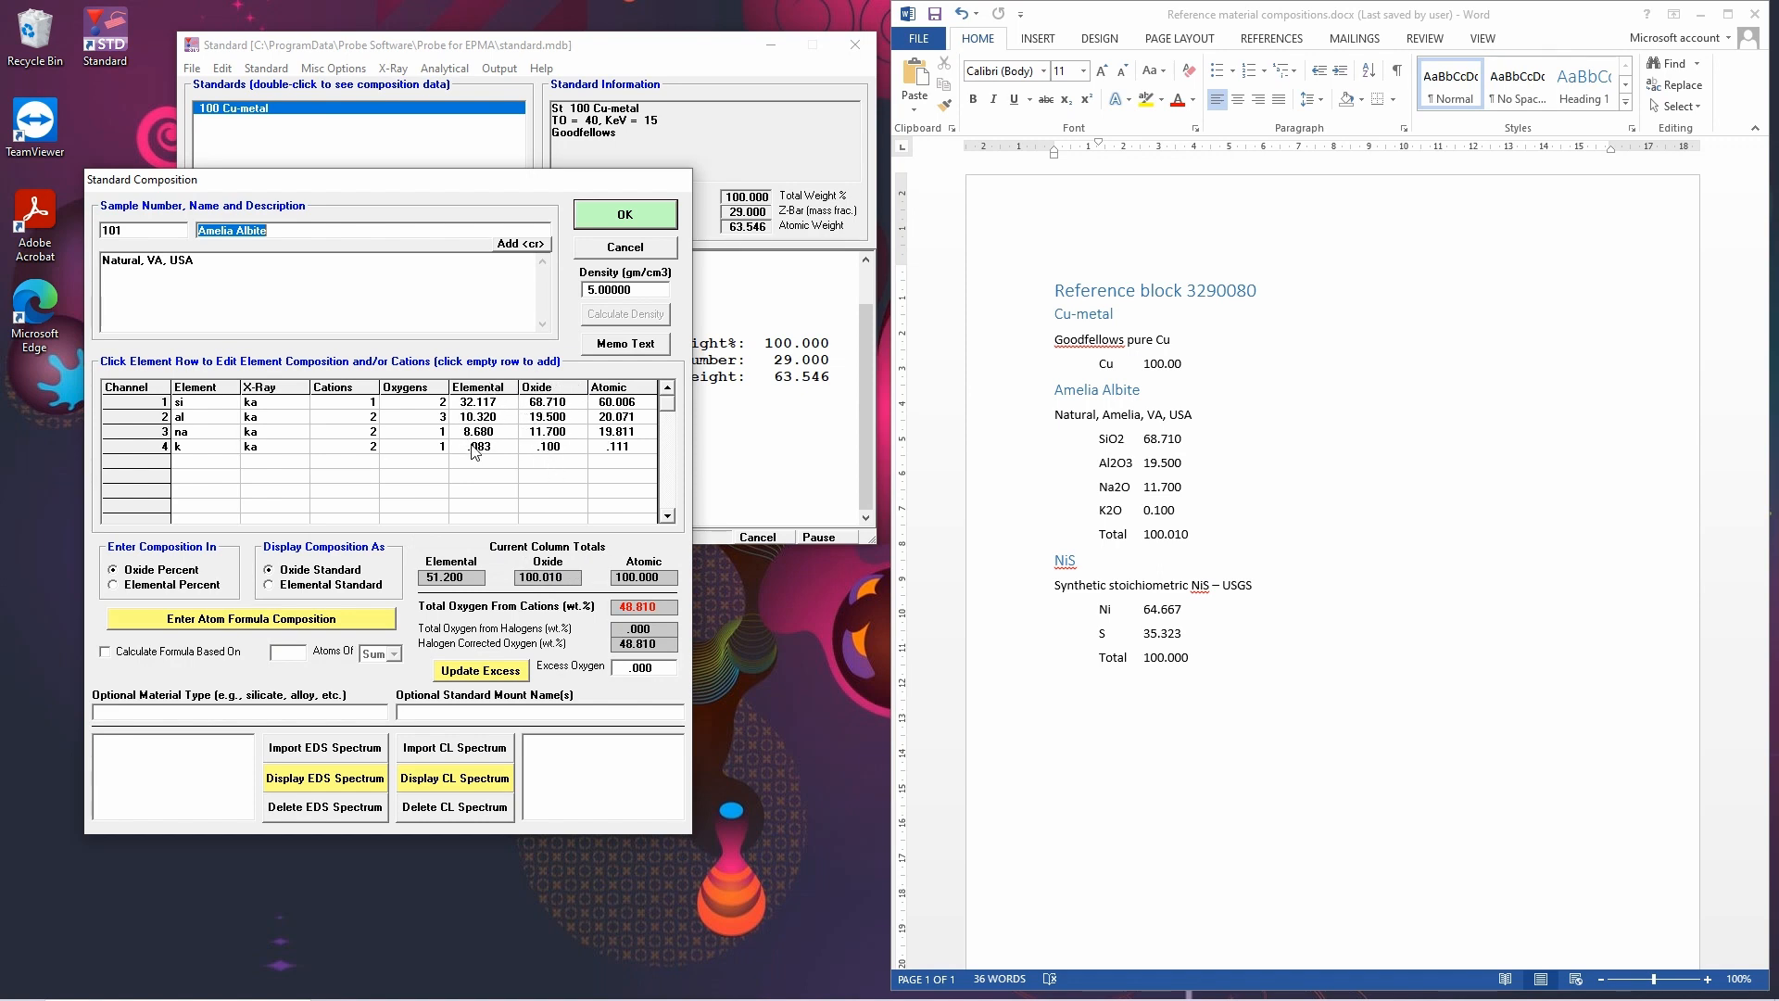
- Add element o at 48.810 weight percent, matching the total oxygen from cations, and save the Amelia Albite standard
{"action": "left_click", "coordinate": [152, 469]}
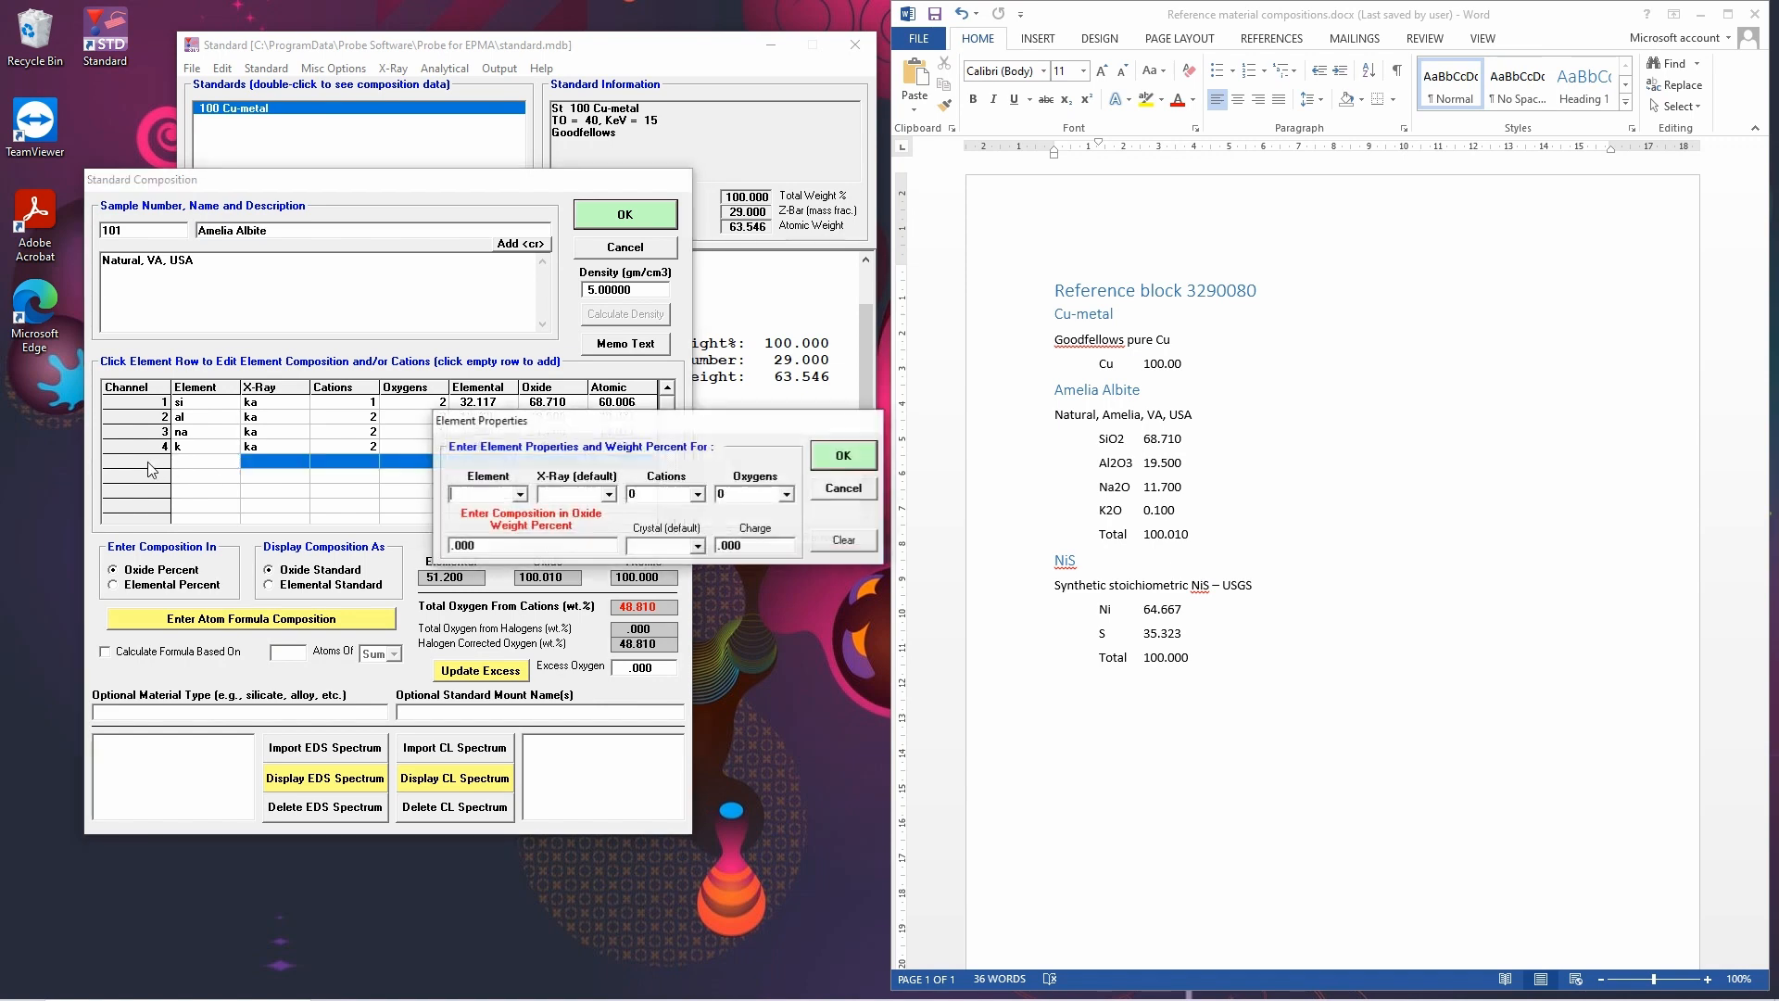
{"action": "type", "text": "o"}
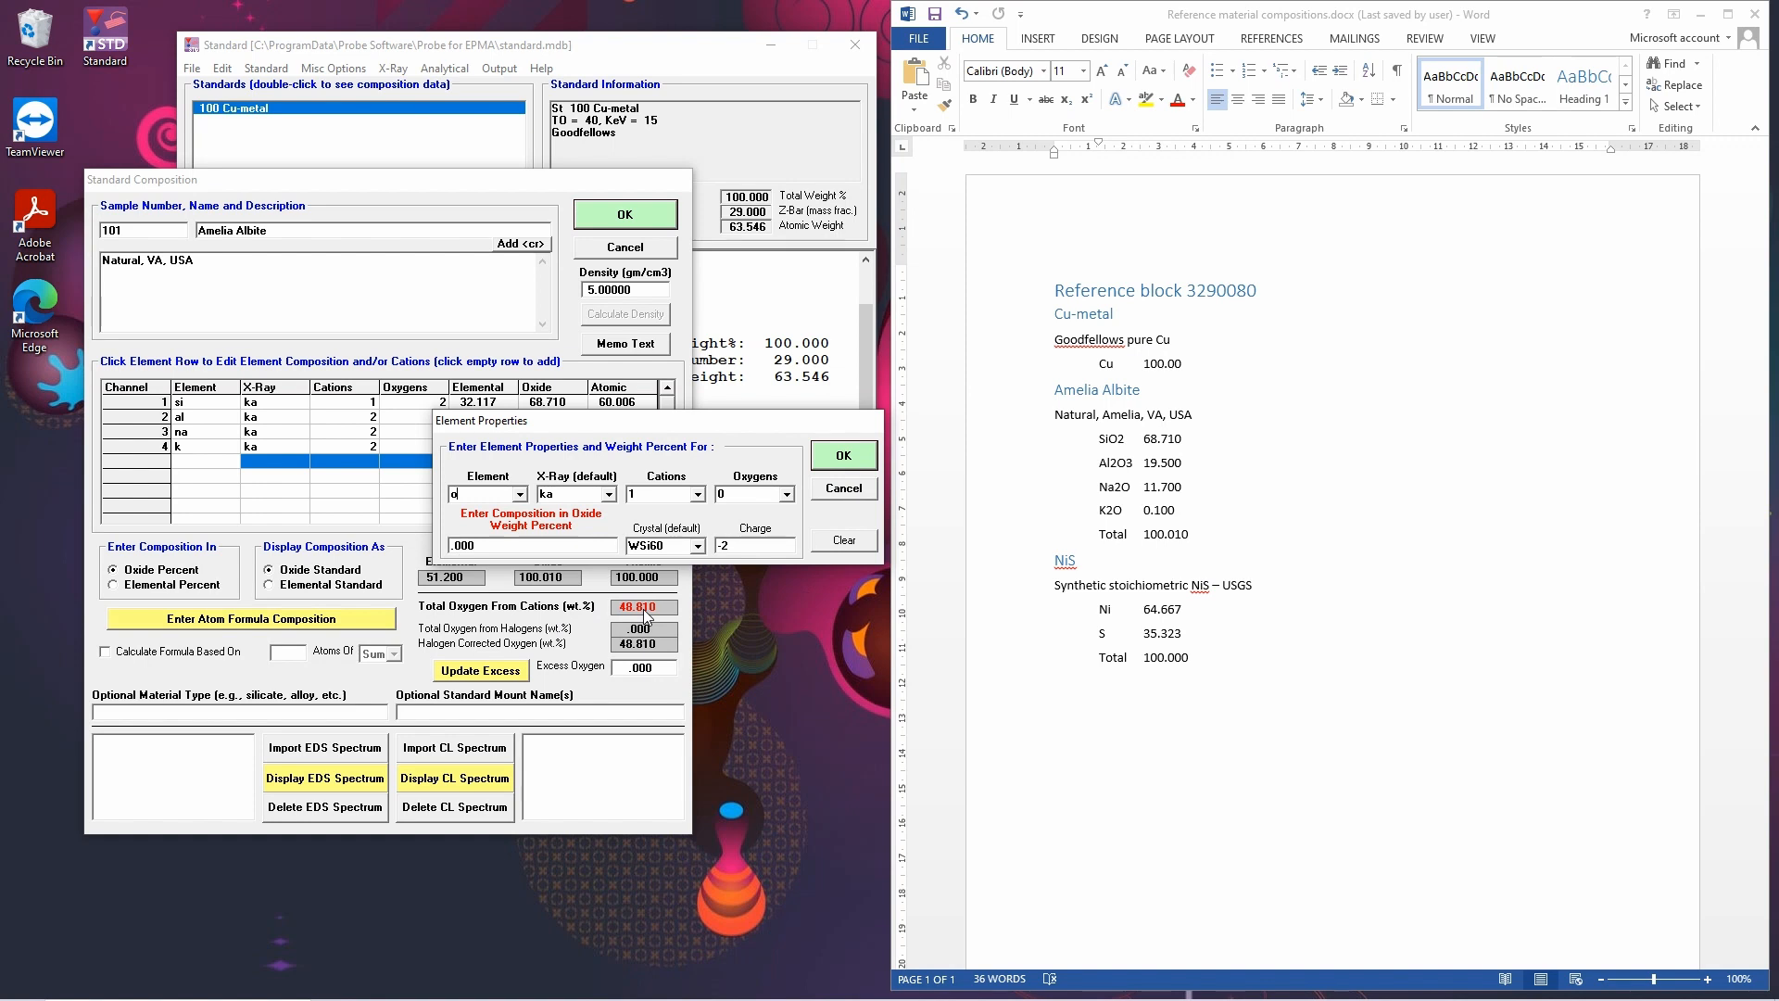
{"action": "left_click", "coordinate": [494, 547]}
{"action": "type", "text": "48.810"}
{"action": "left_click", "coordinate": [843, 455]}
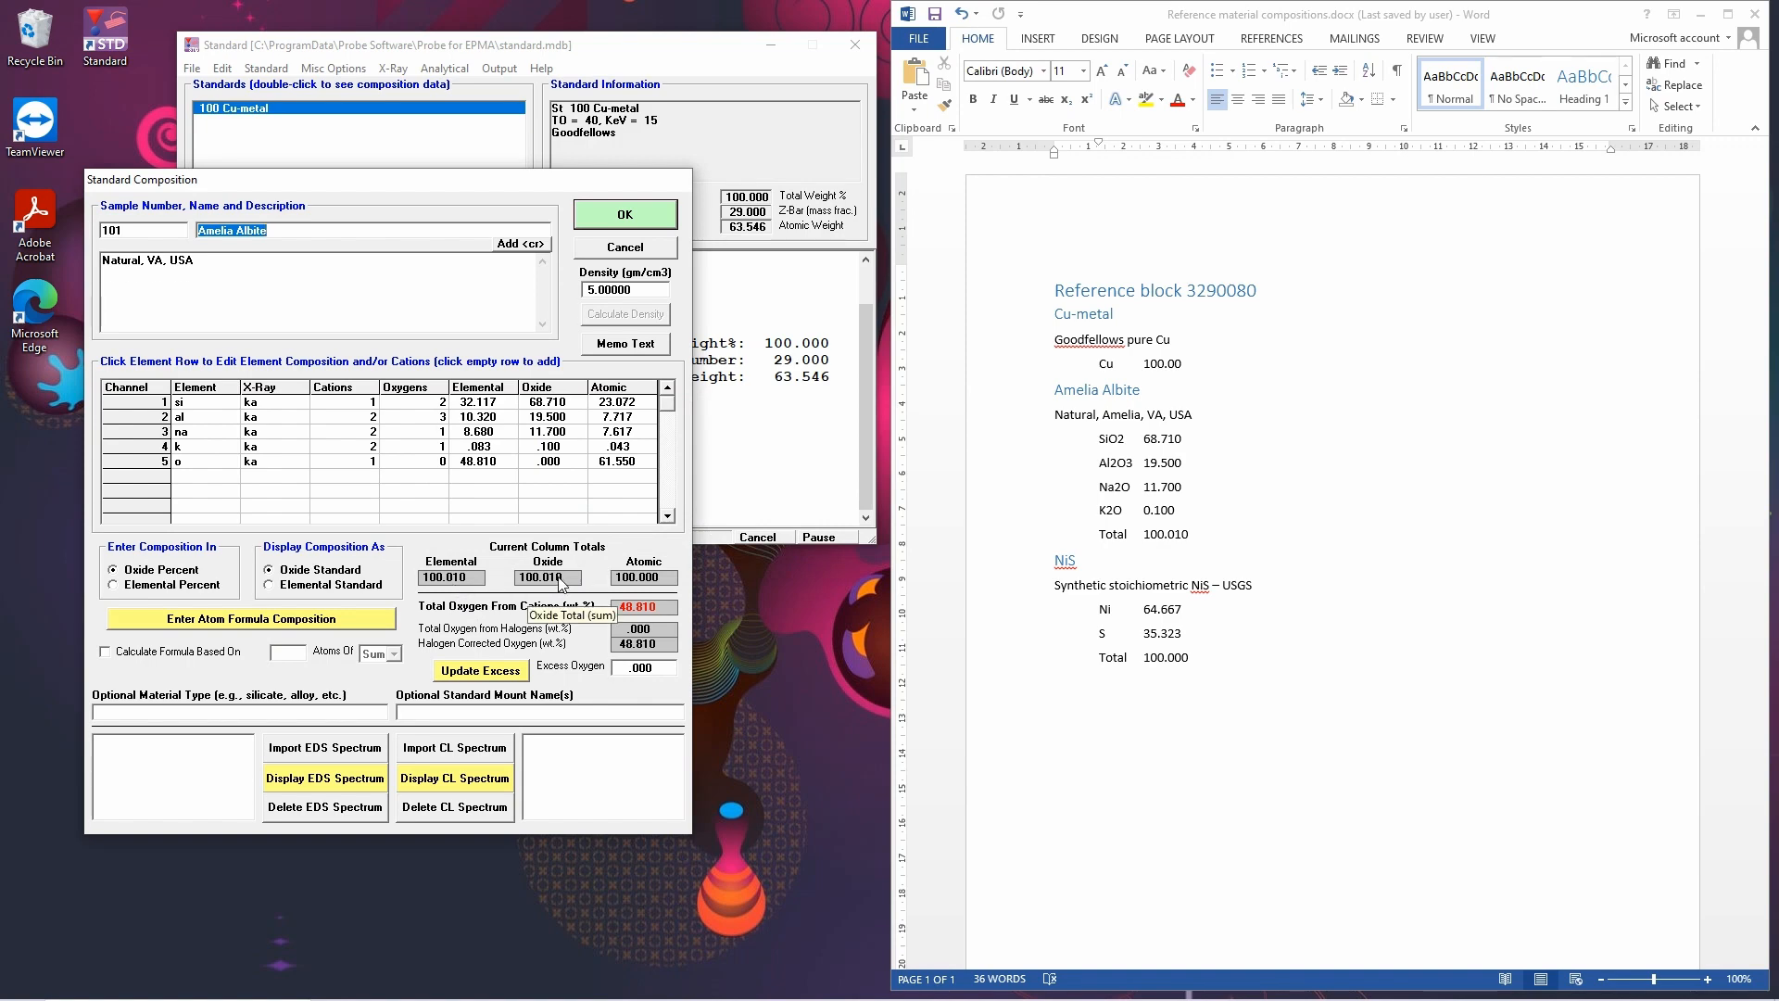
{"action": "left_click", "coordinate": [612, 221]}
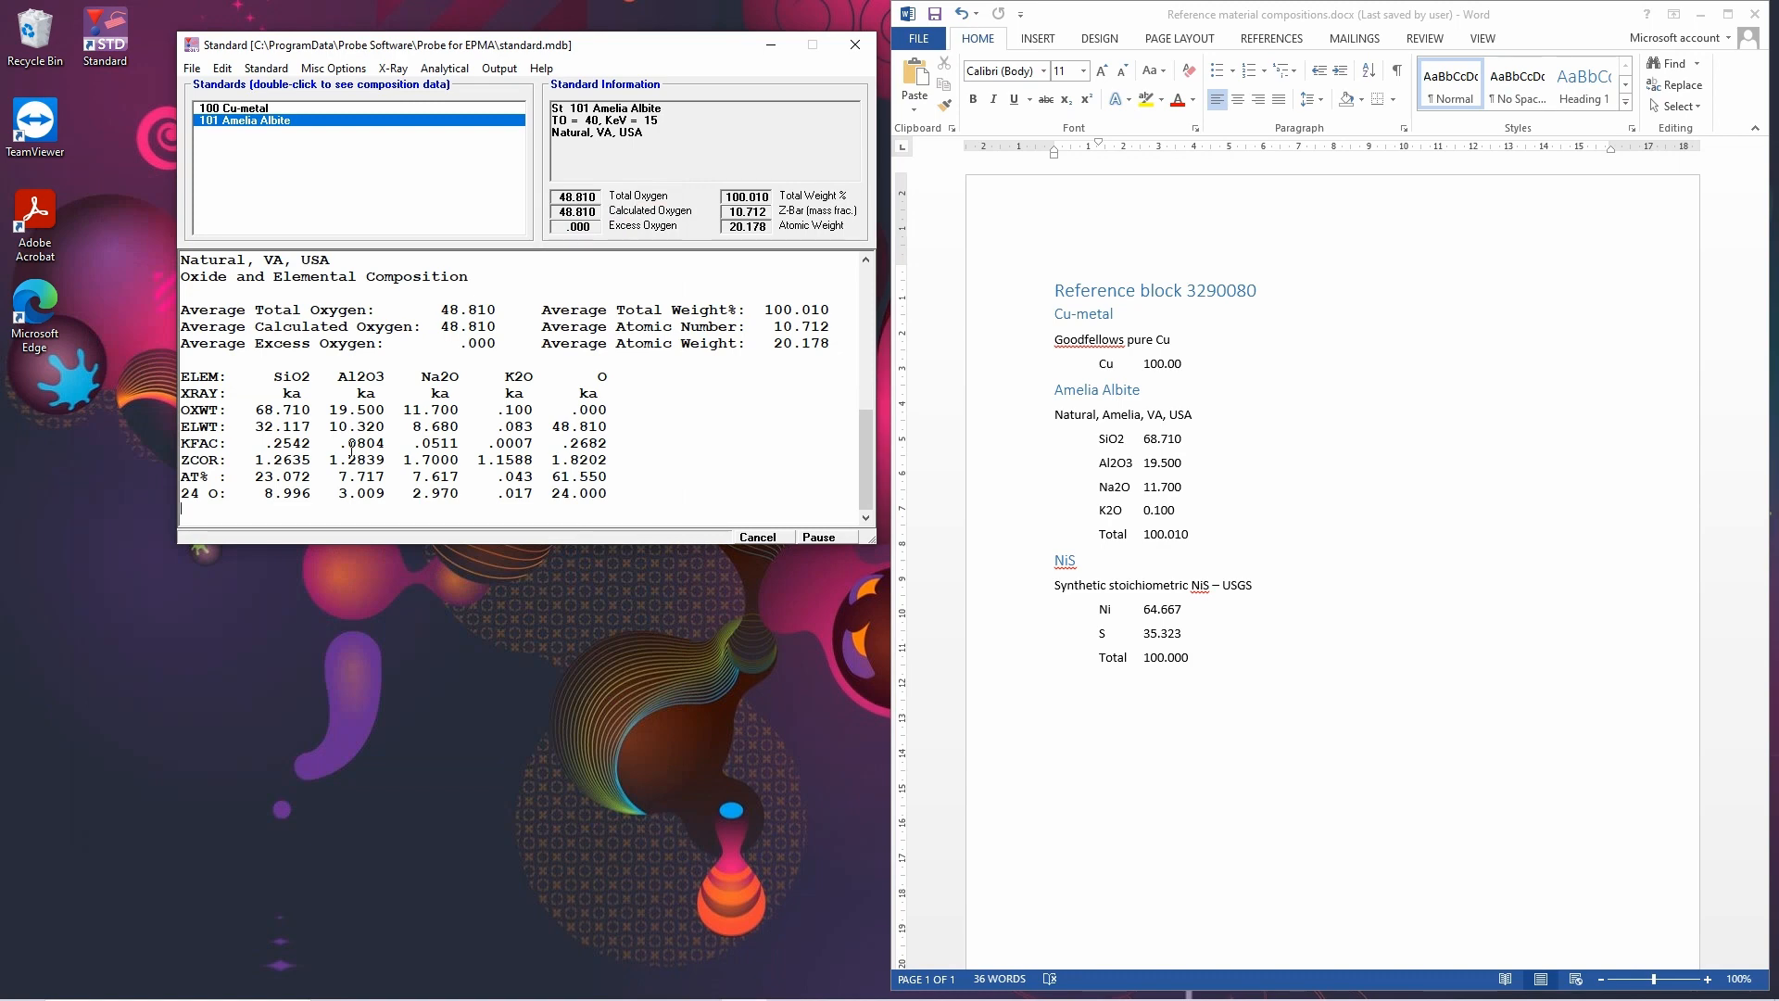
- Create a new standard with number 102, name NiS and description "Synthetic, stiochiometric"
{"action": "left_click", "coordinate": [266, 69]}
{"action": "left_click", "coordinate": [283, 90]}
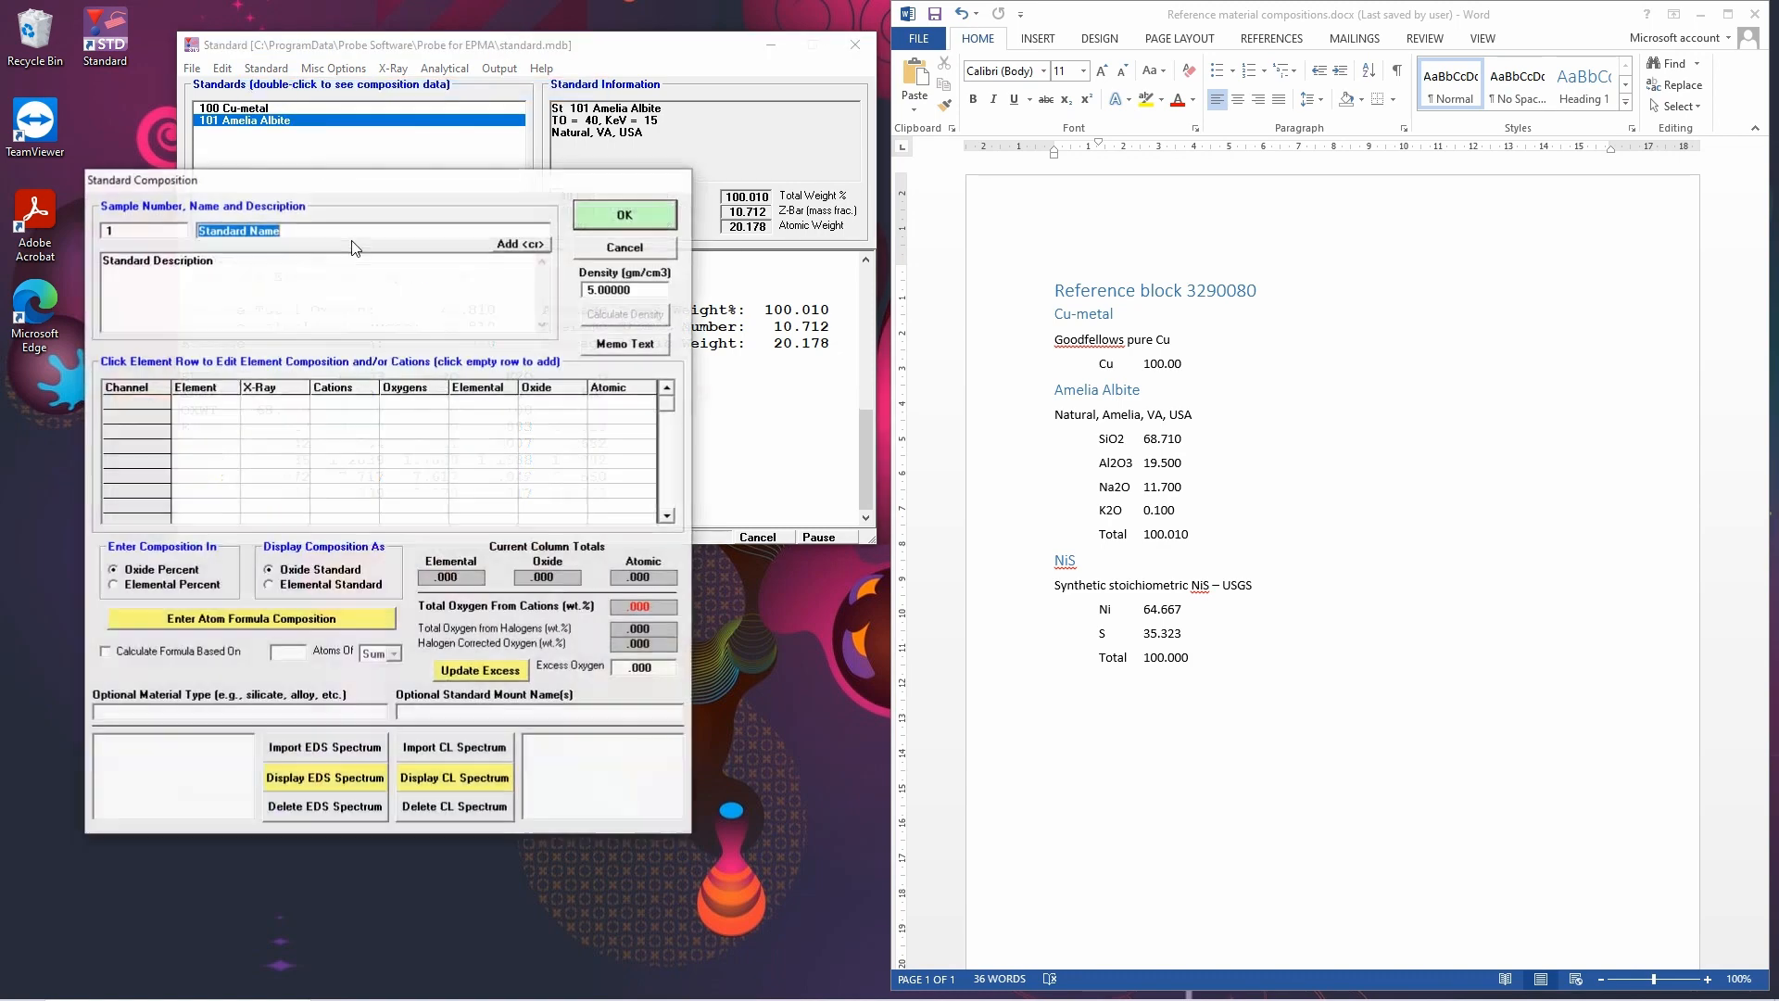
{"action": "left_click", "coordinate": [121, 226]}
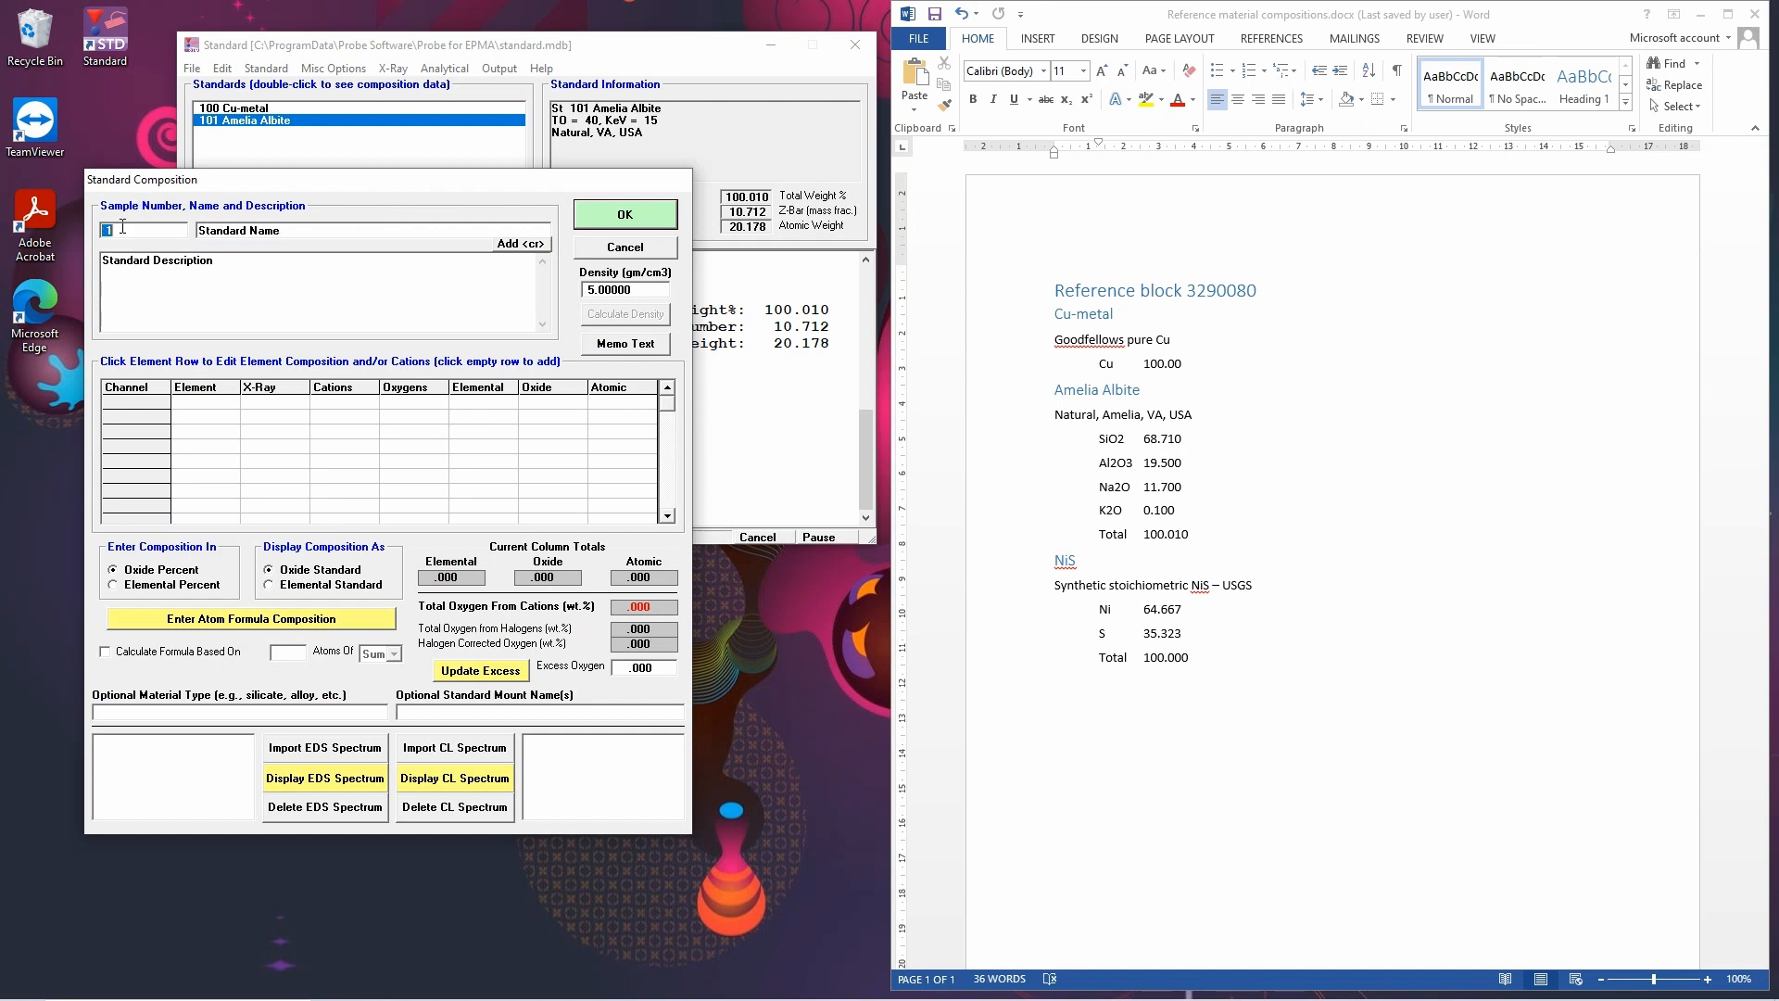
{"action": "type", "text": "1"}
{"action": "left_click", "coordinate": [247, 235]}
{"action": "type", "text": "NiS"}
{"action": "left_click", "coordinate": [207, 267]}
{"action": "type", "text": "Sy"}
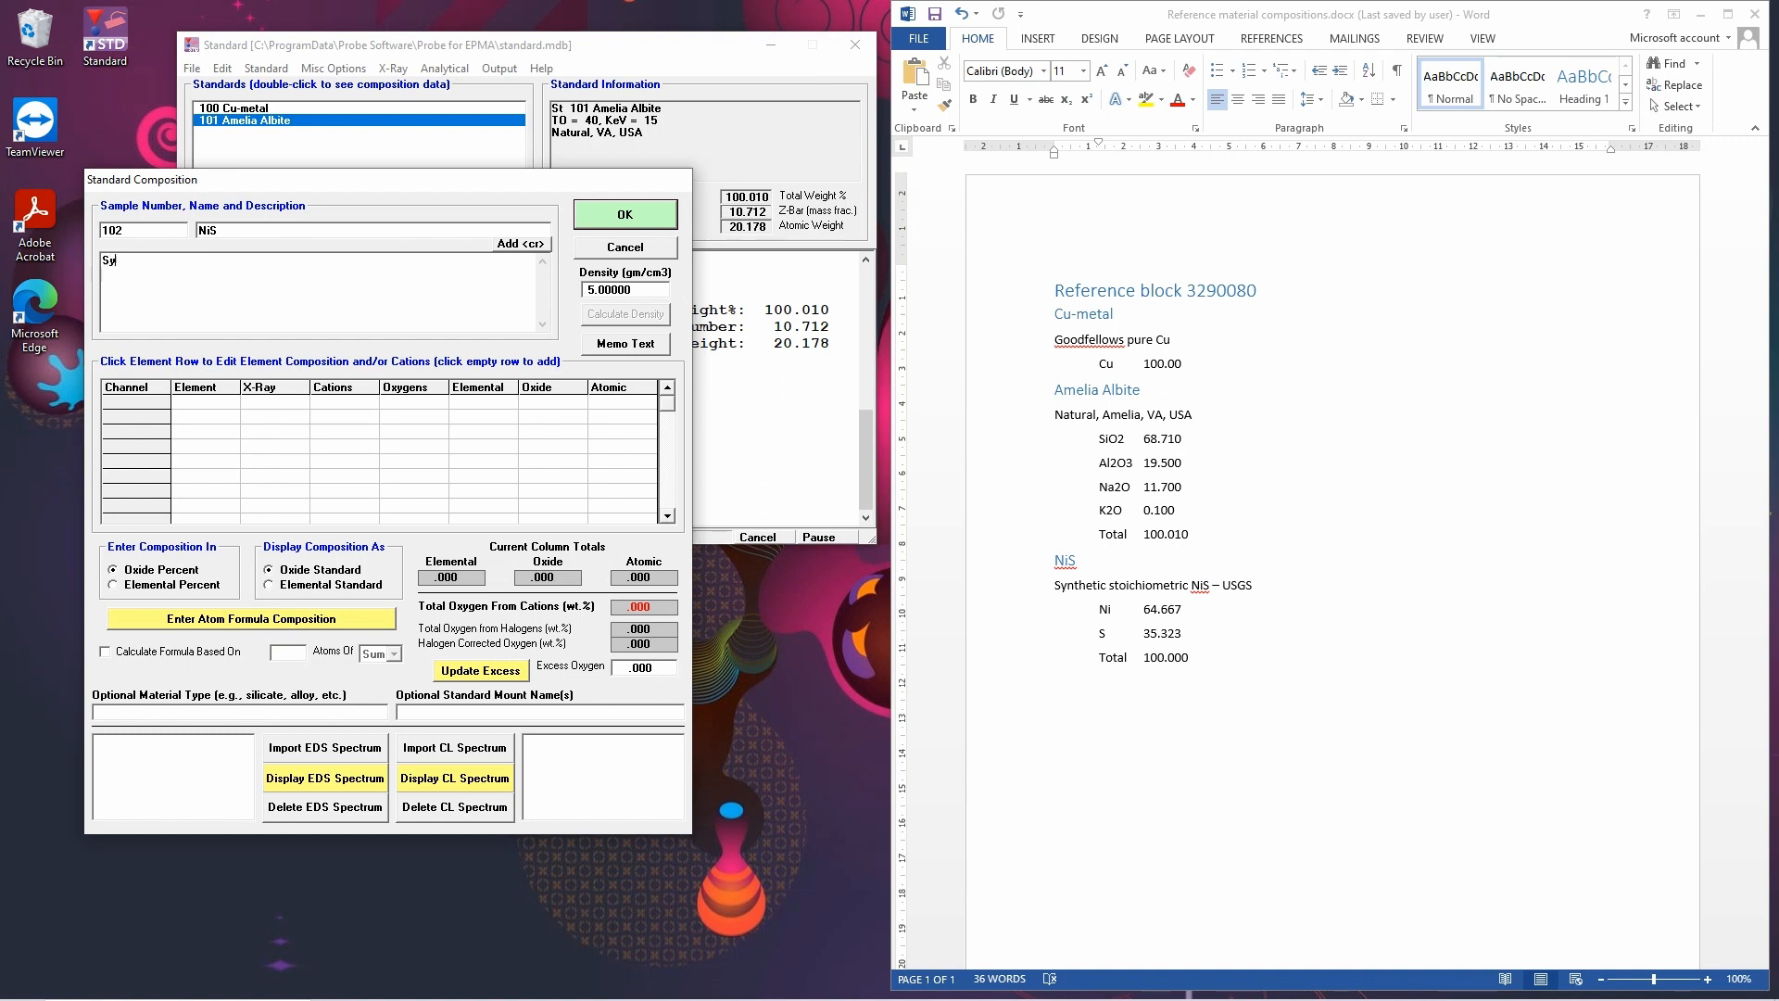
{"action": "type", "text": "nthetic, stiochiometric"}
- Enter the NiS composition from the atom formula nis and try to save the standard
{"action": "left_click", "coordinate": [235, 623]}
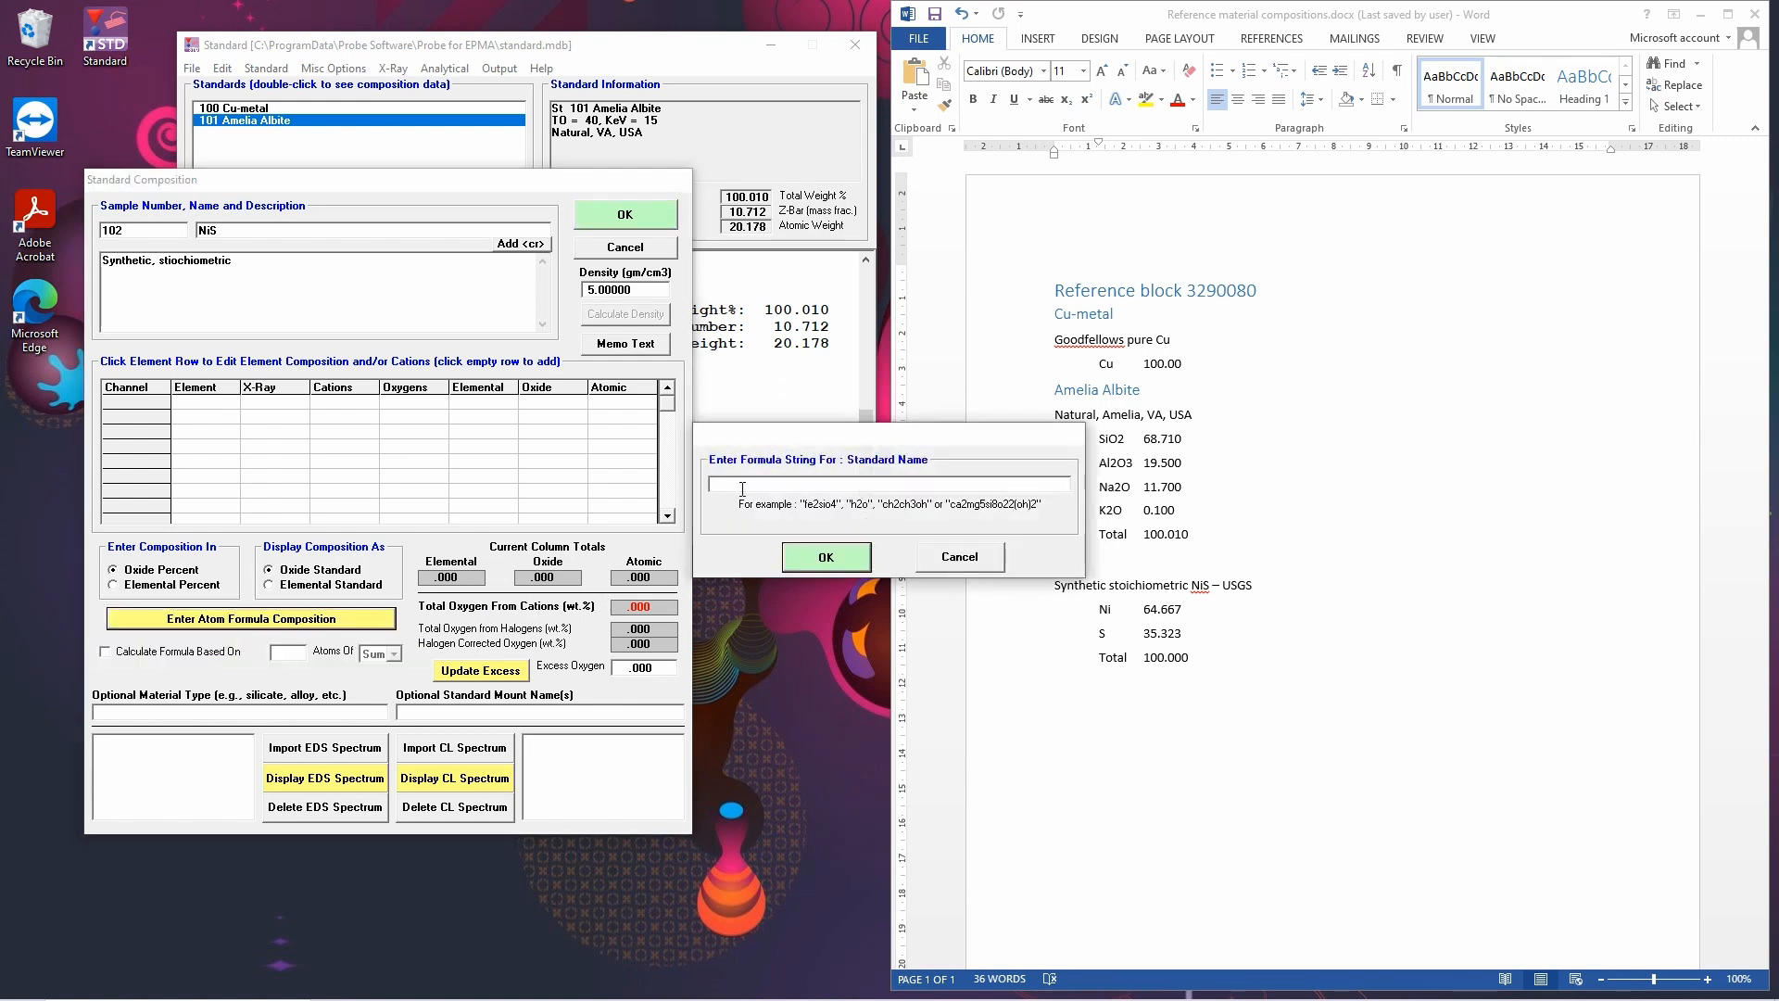
{"action": "type", "text": "nis"}
{"action": "left_click", "coordinate": [824, 558]}
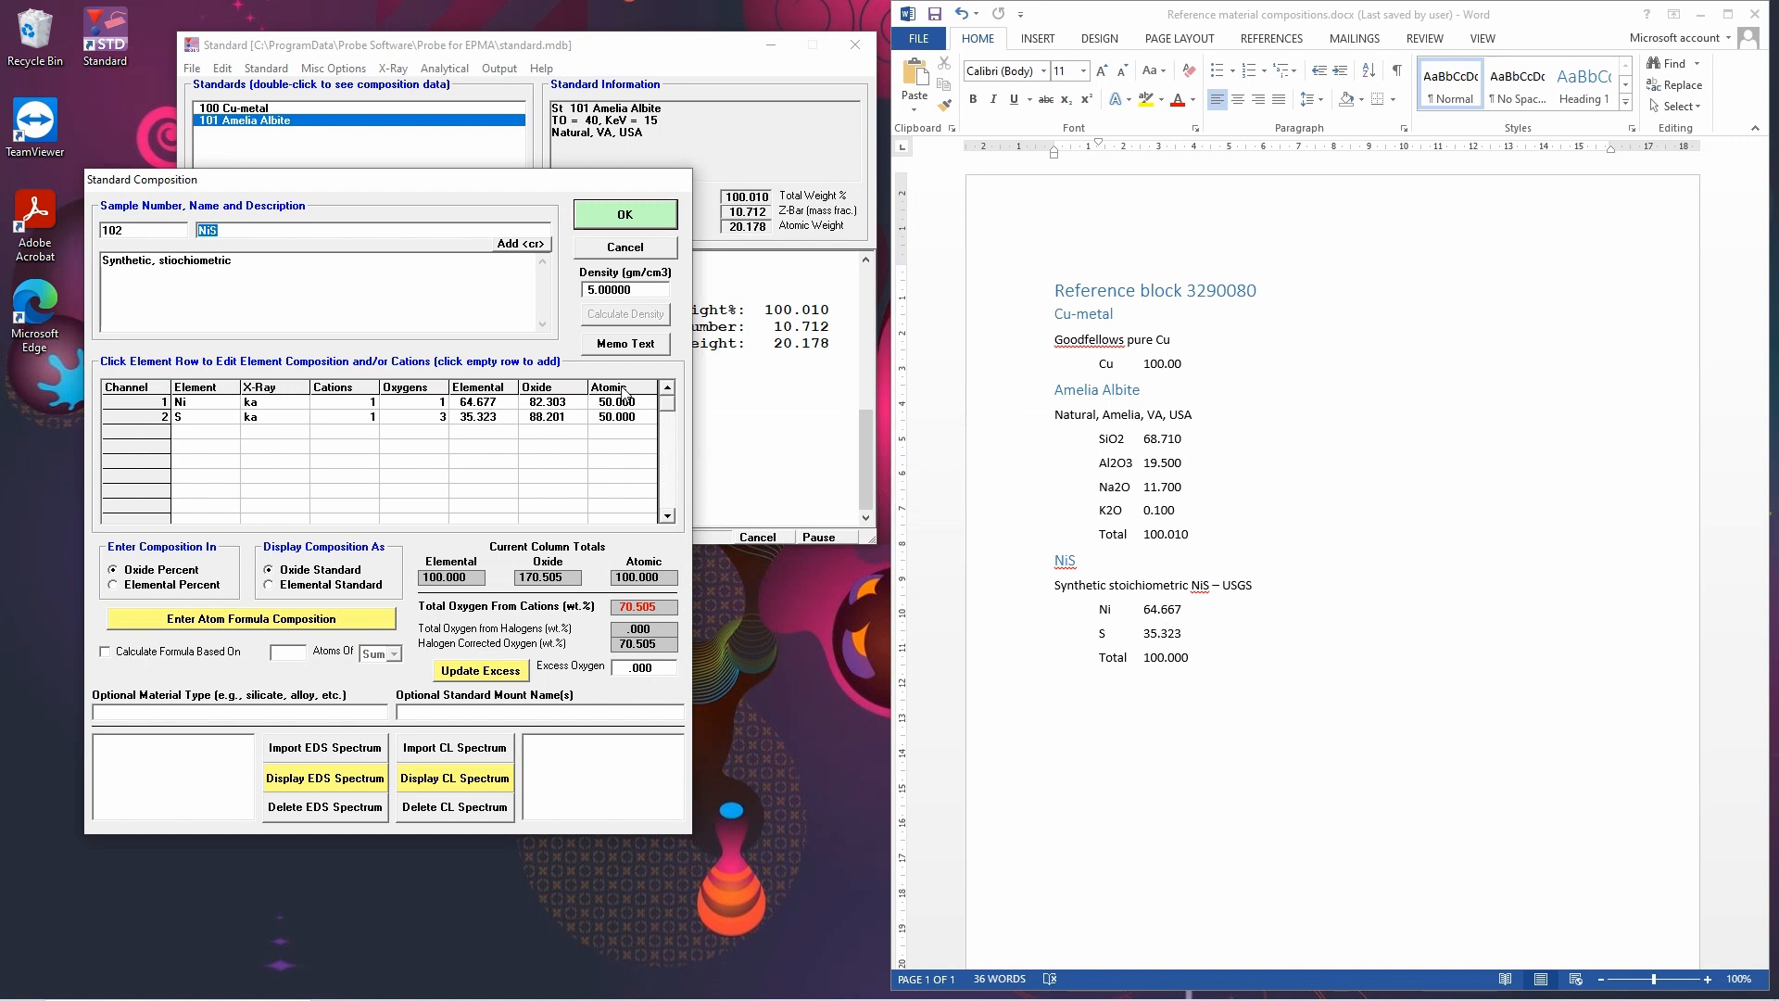
{"action": "left_click", "coordinate": [626, 221]}
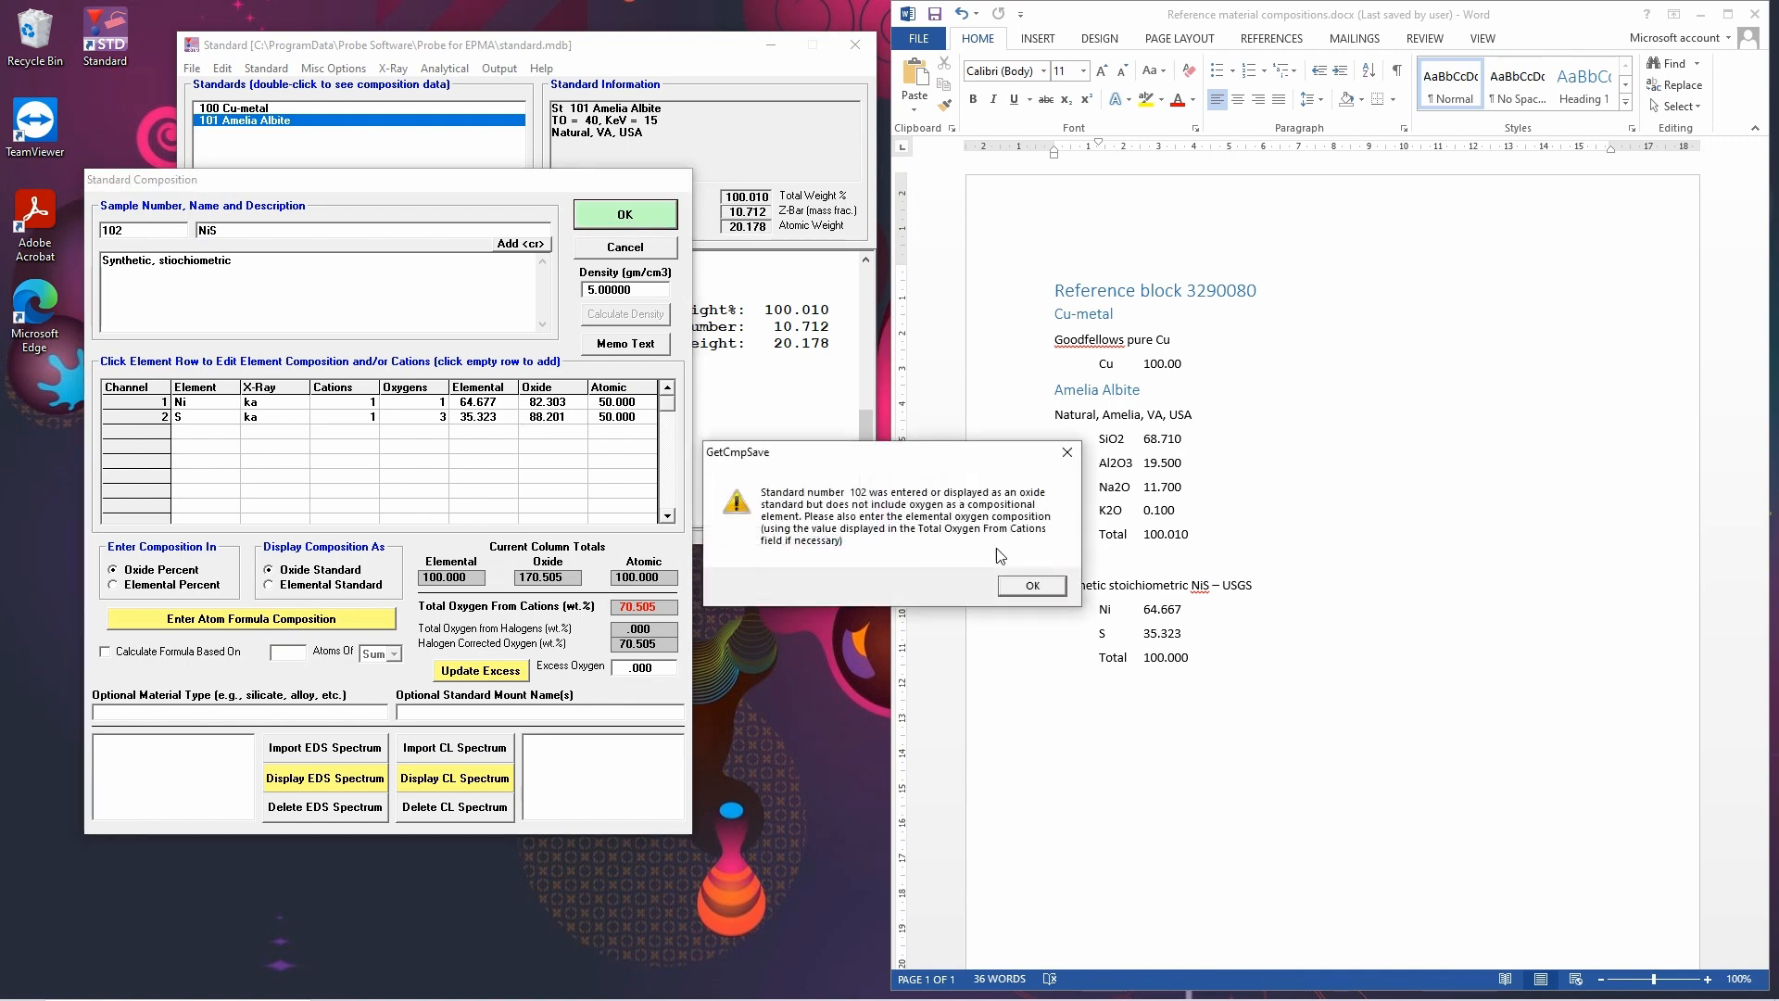
{"action": "left_click", "coordinate": [1032, 588]}
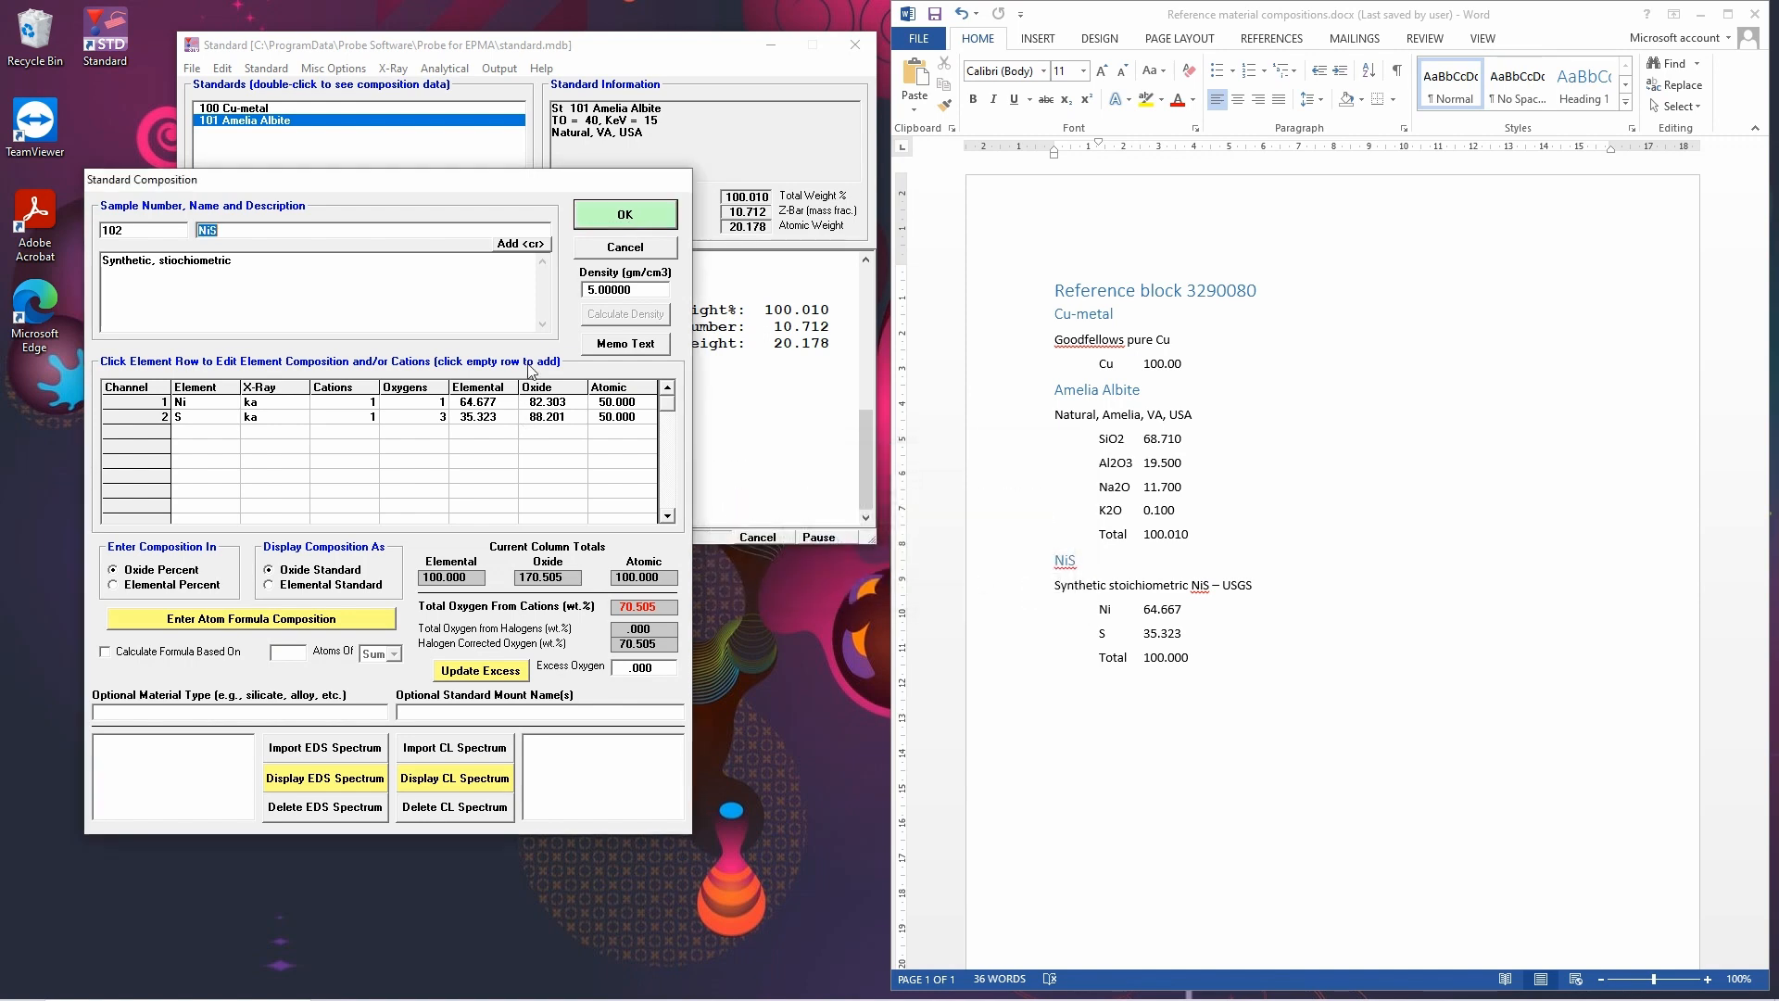
- Set the NiS composition entry to Elemental Percent and its display to Elemental Standard, and save the standard
{"action": "left_click", "coordinate": [114, 585]}
{"action": "left_click", "coordinate": [272, 586]}
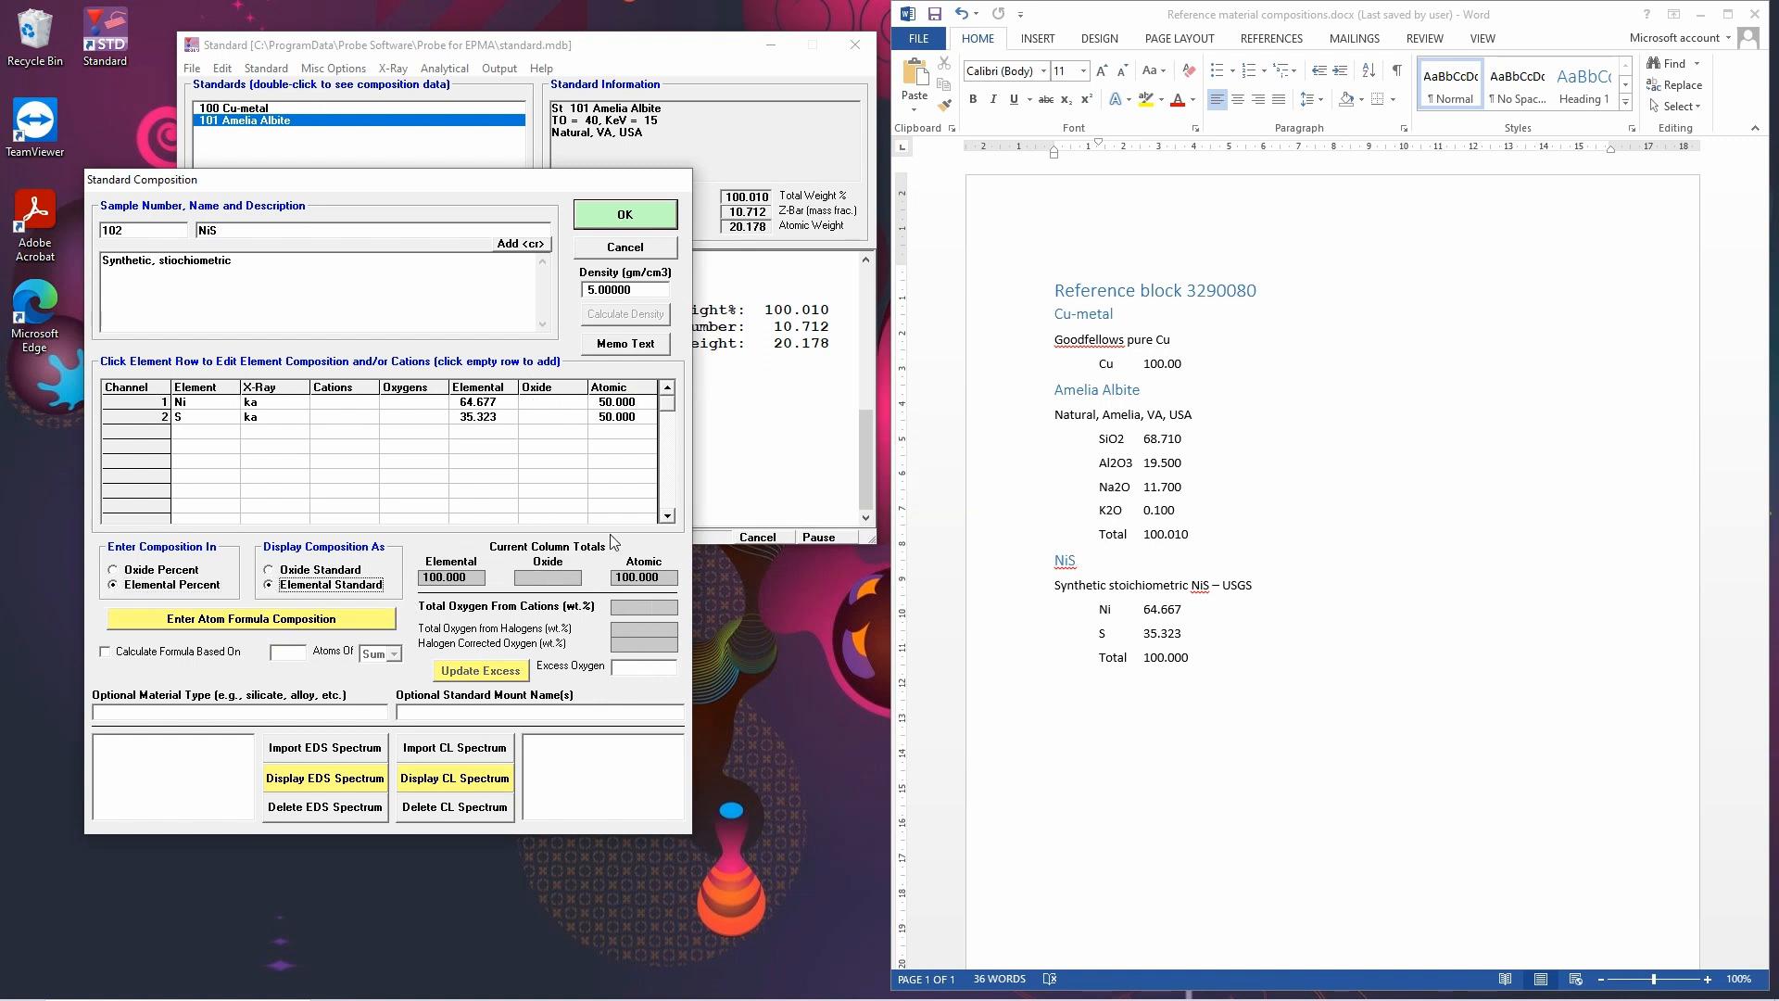
{"action": "left_click", "coordinate": [610, 222]}
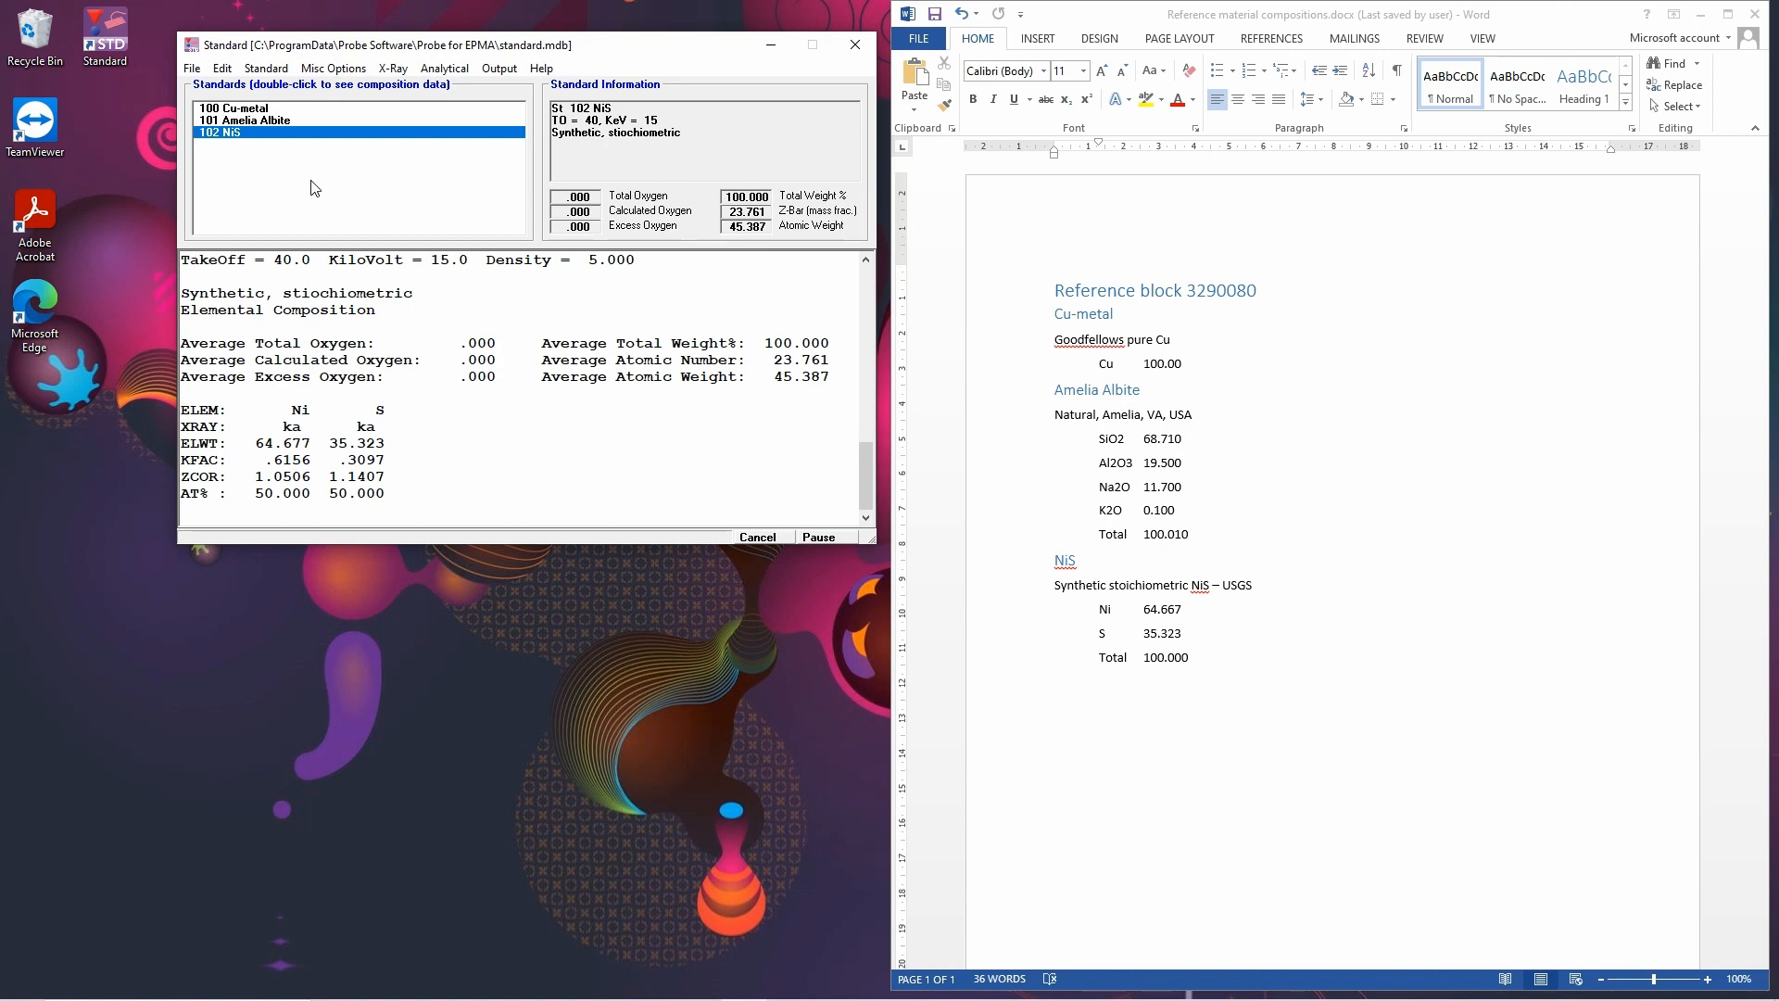
- Open the NiS standard for modification and save it over its existing record, closing the Standard application at the end
{"action": "left_click", "coordinate": [267, 69]}
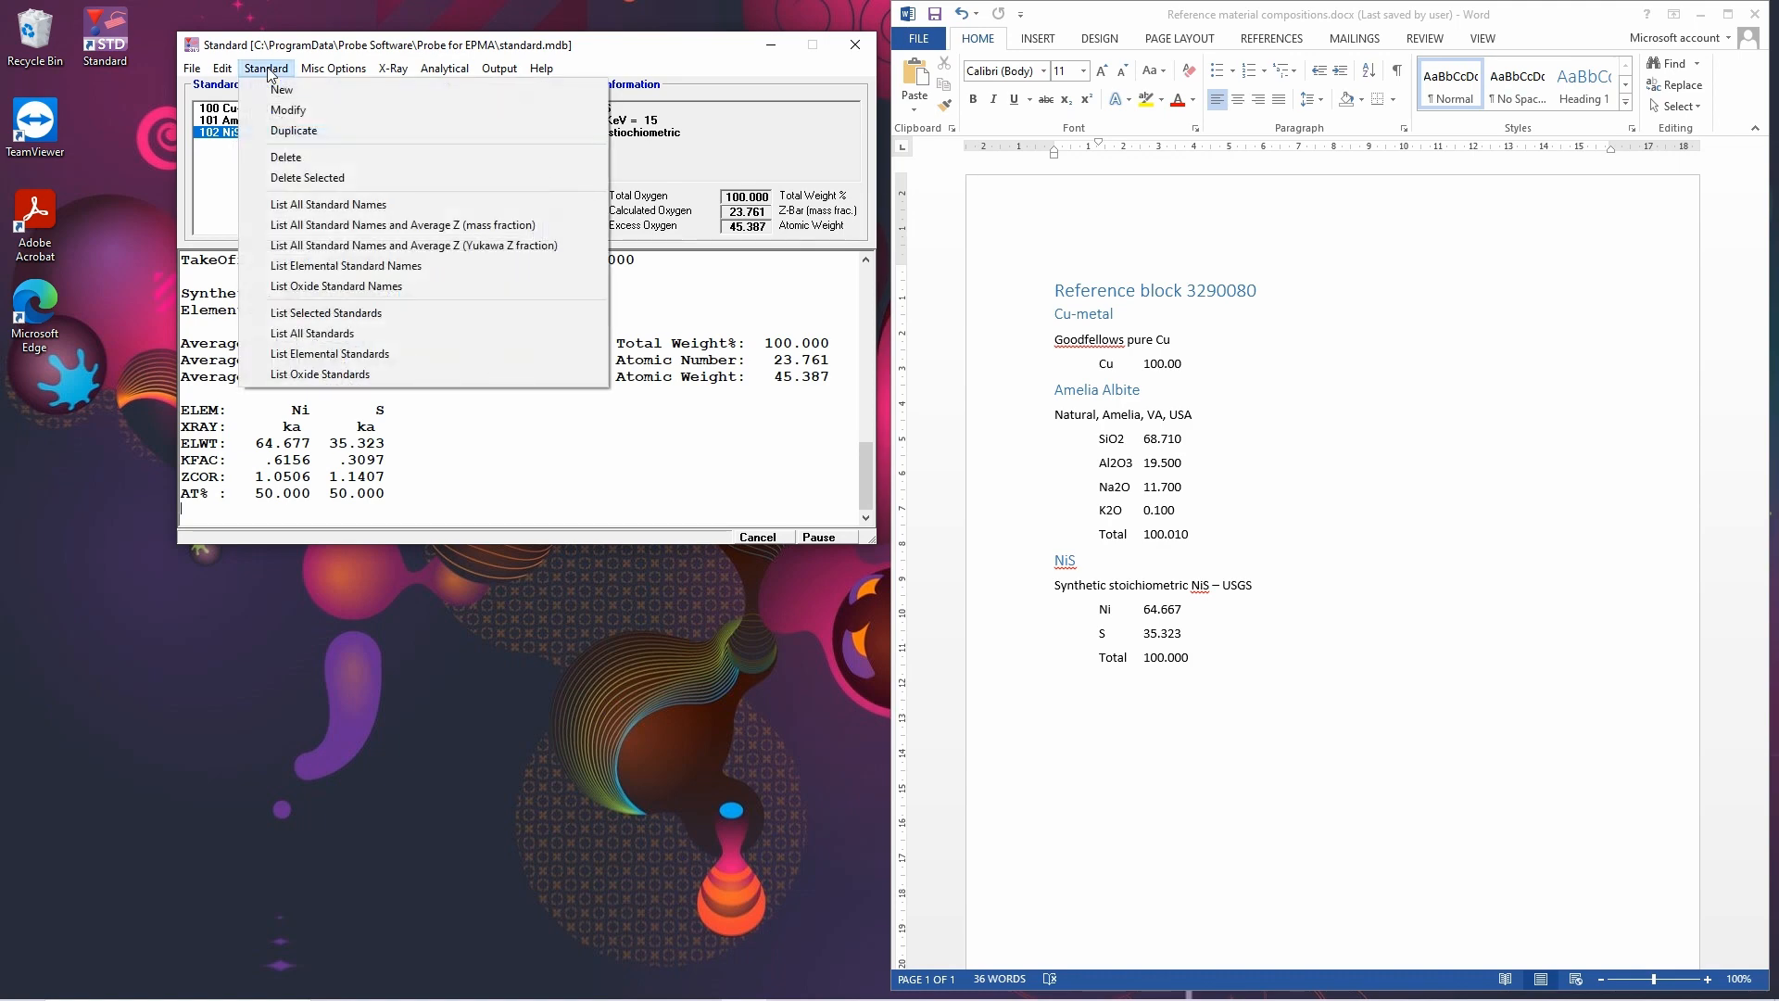
{"action": "left_click", "coordinate": [284, 111]}
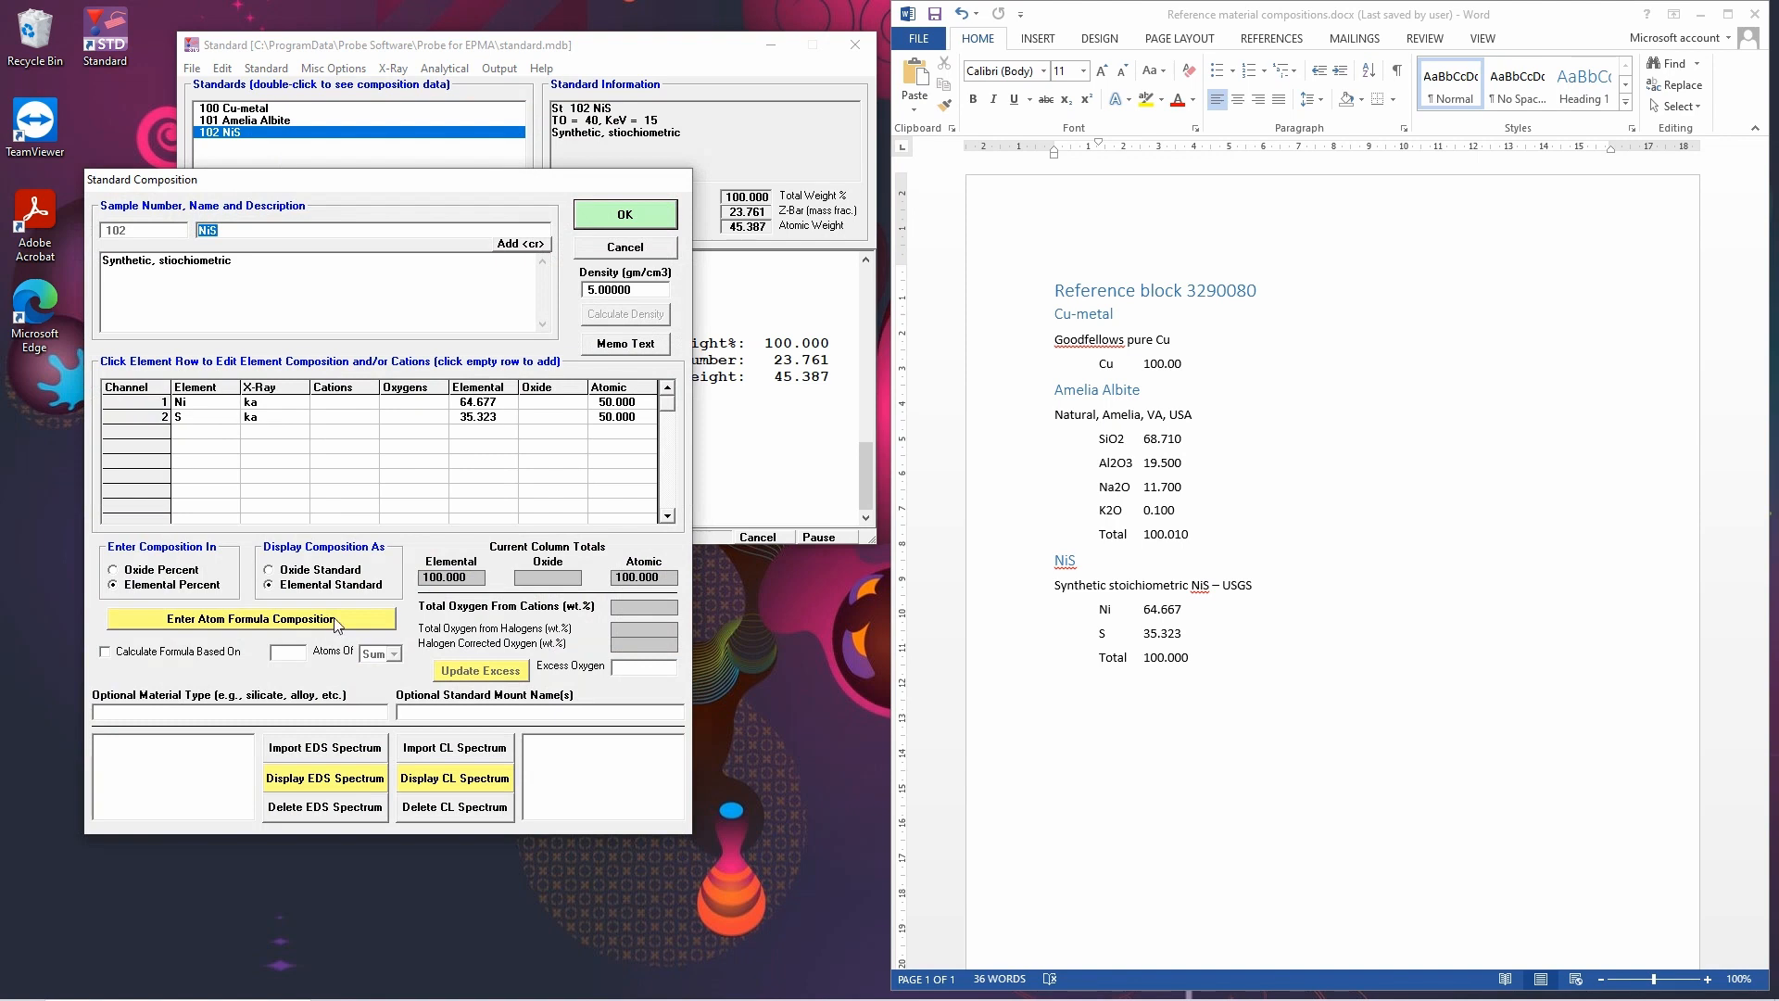
{"action": "left_click", "coordinate": [626, 216]}
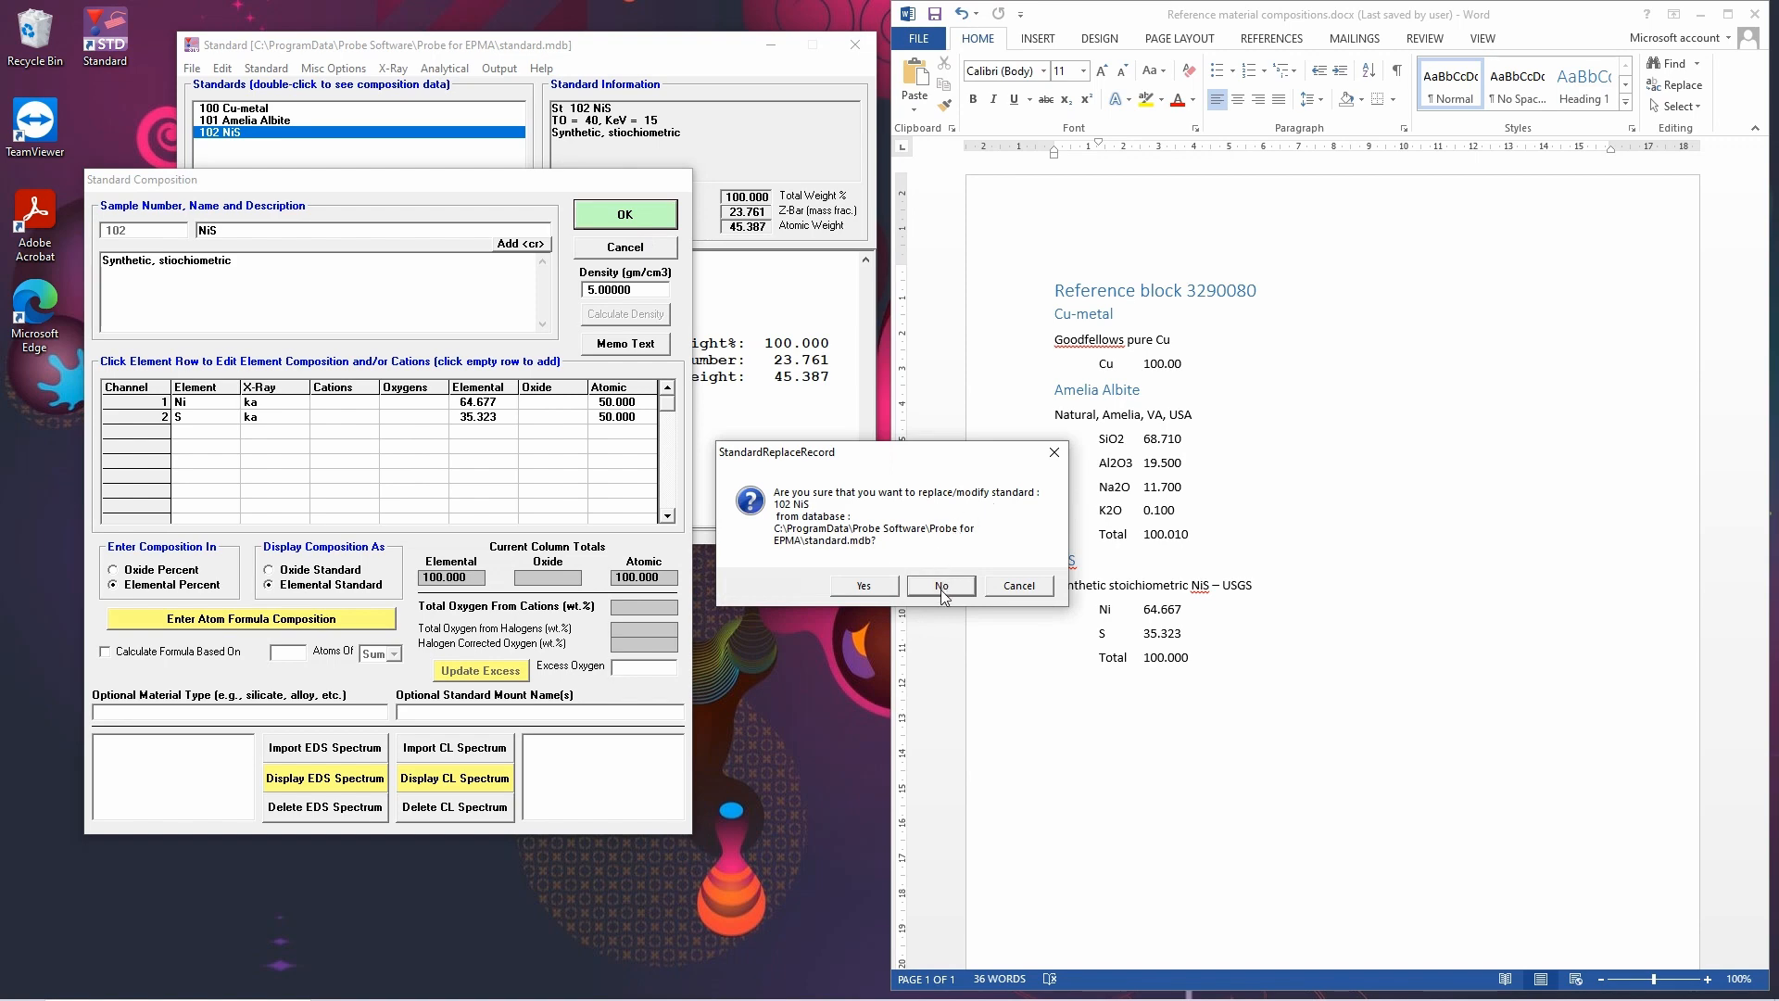
{"action": "left_click", "coordinate": [881, 586]}
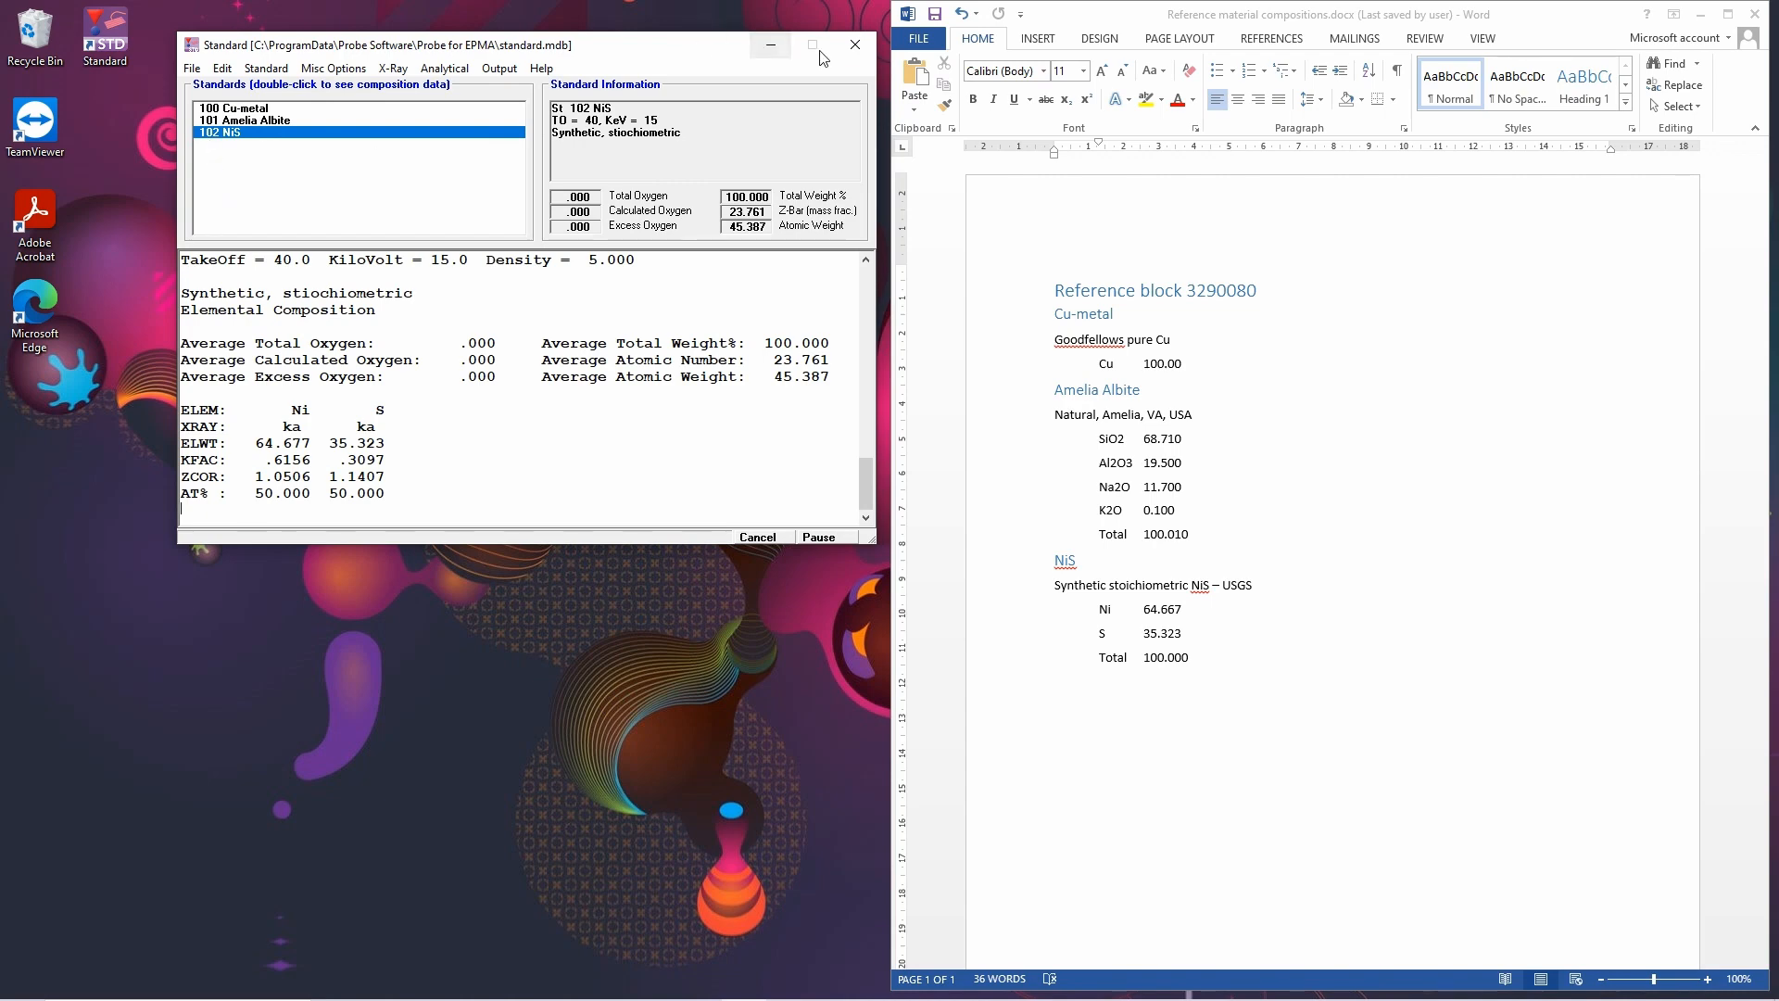
{"action": "left_click", "coordinate": [854, 51]}
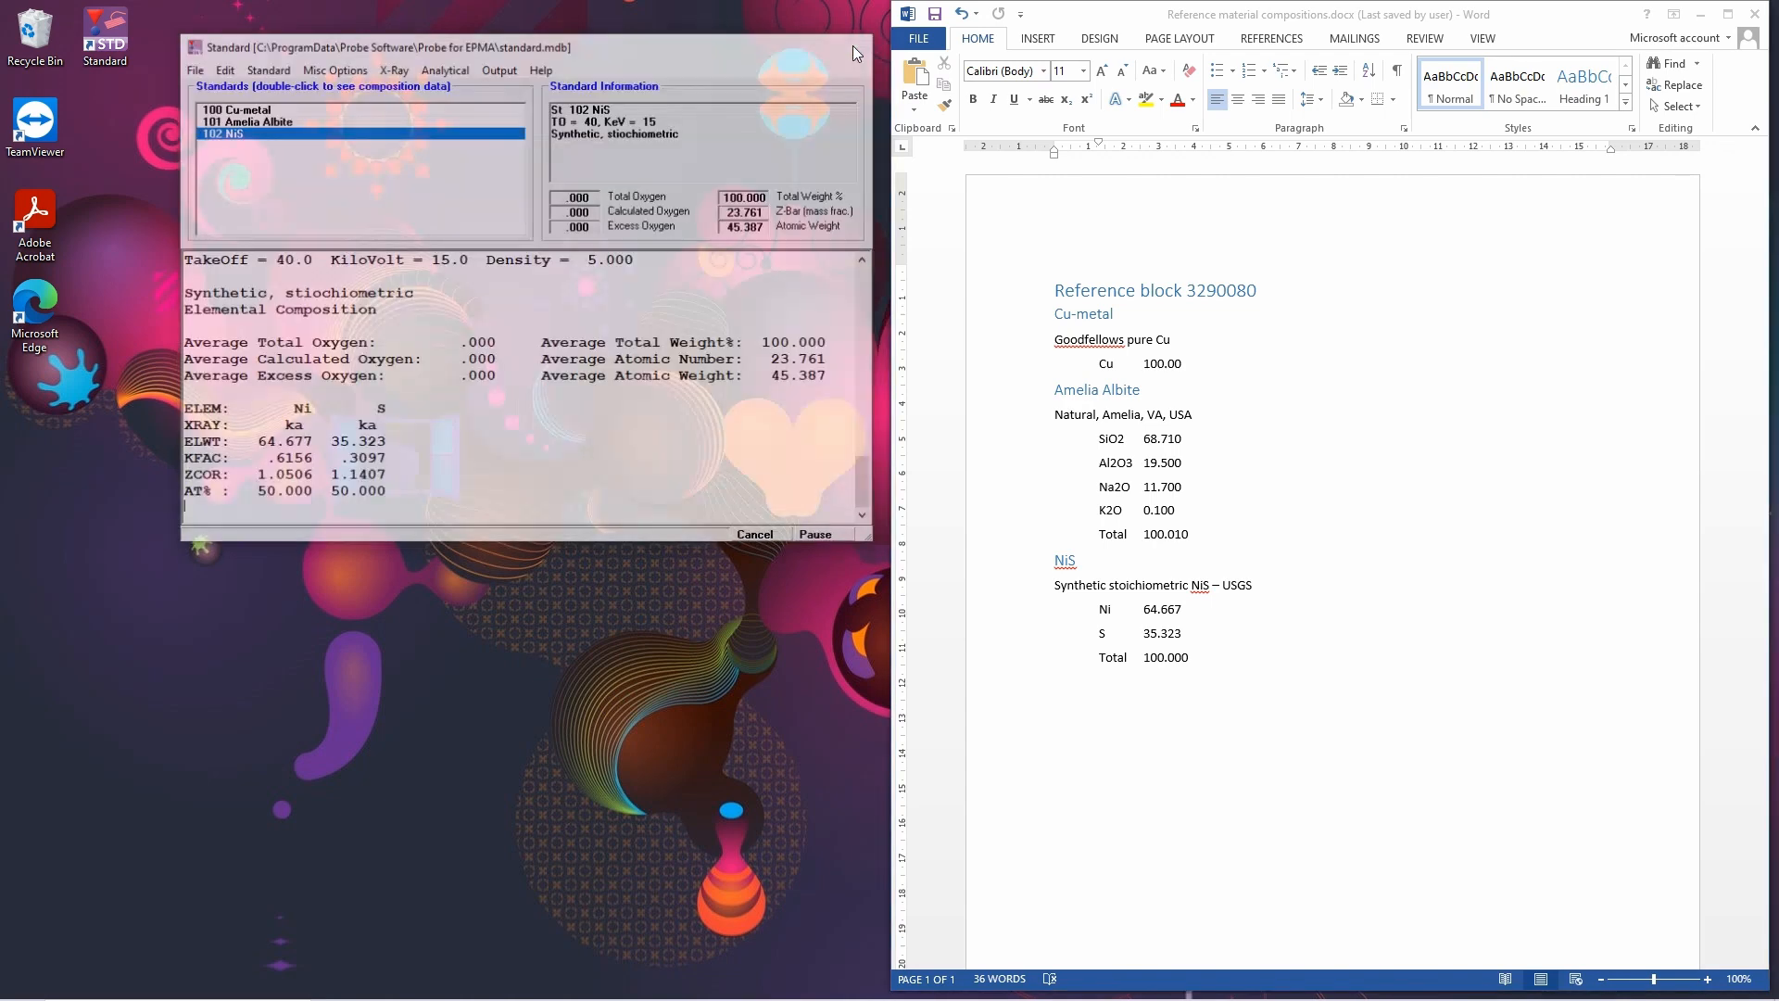